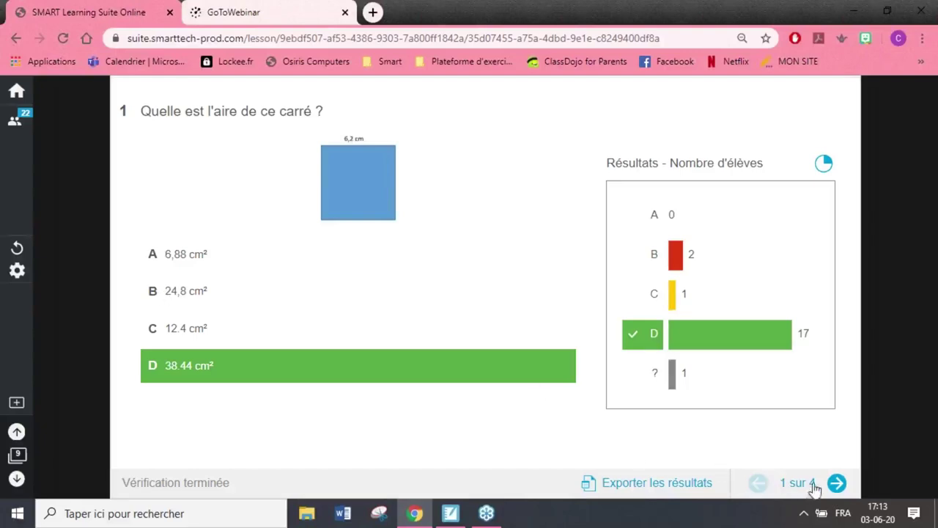
Review the class results for questions 2, 3 and 4 of the polygon area quiz
left_click(836, 484)
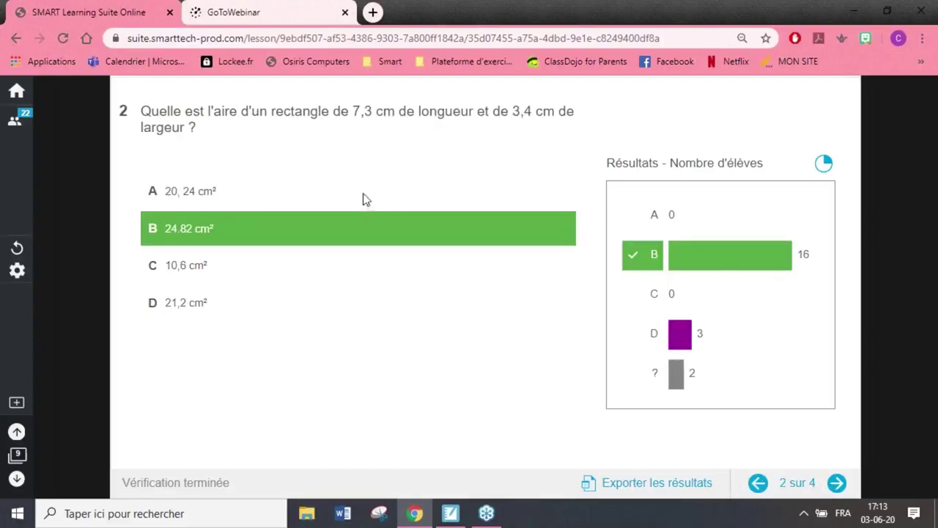
left_click(836, 484)
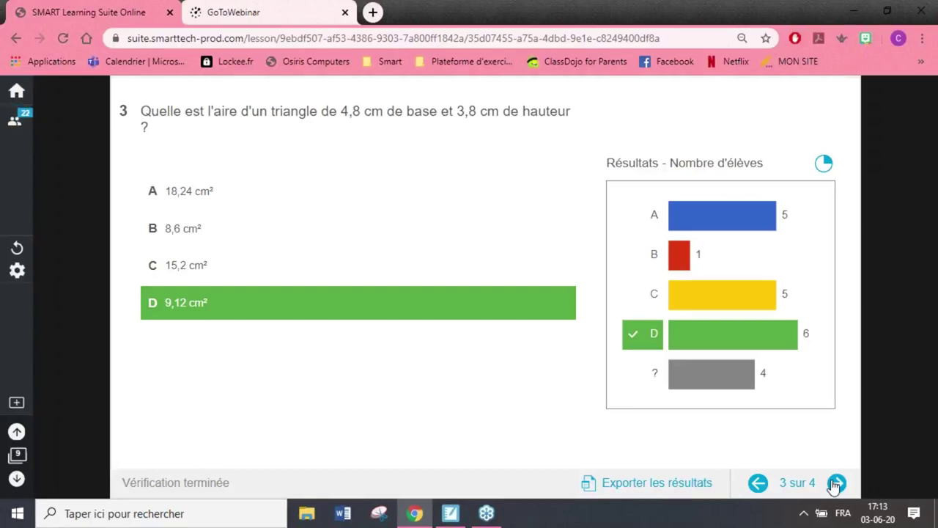
left_click(837, 483)
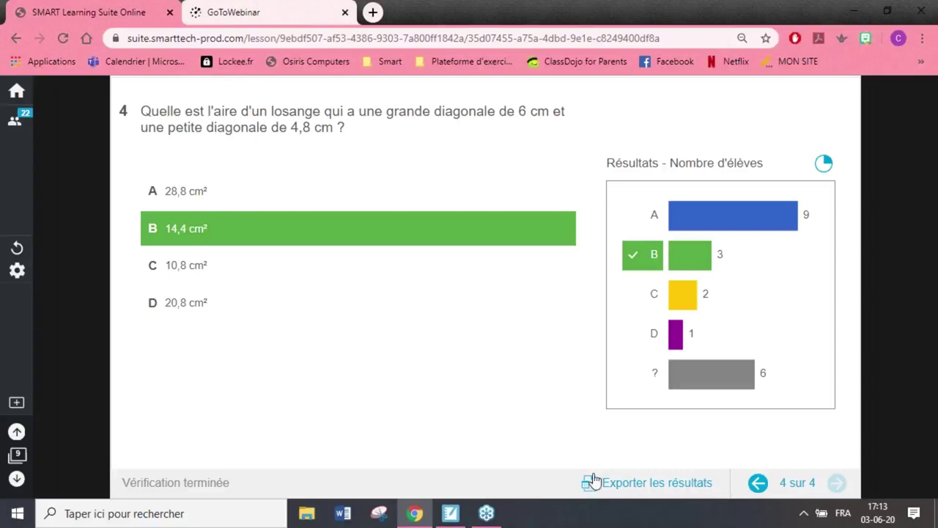
Export the quiz results, open the exported workbook and examine the student scores and class averages
left_click(642, 483)
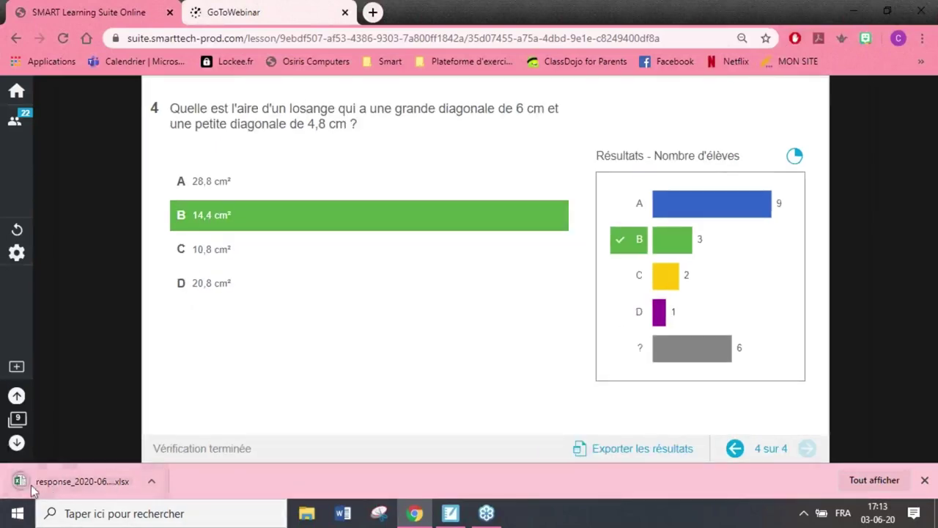
left_click(68, 486)
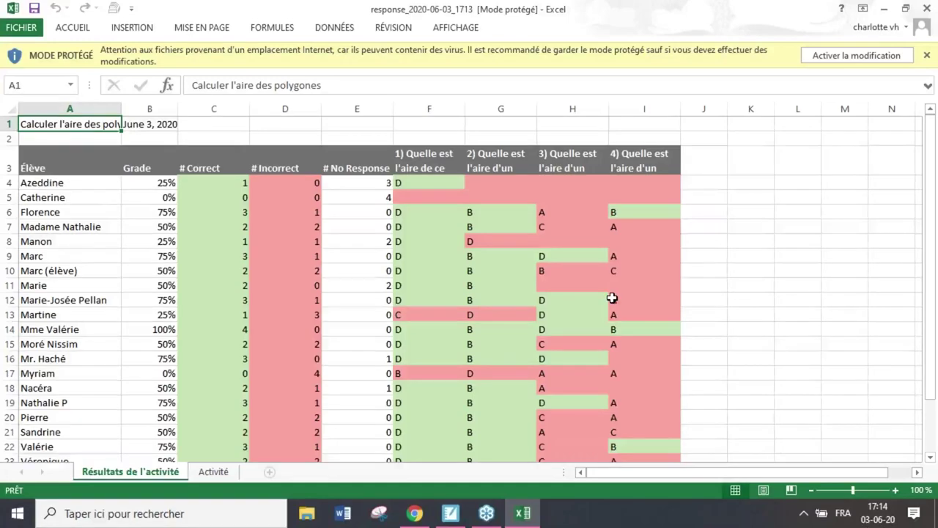
scroll(616, 297, "down", 5)
scroll(609, 299, "up", 1)
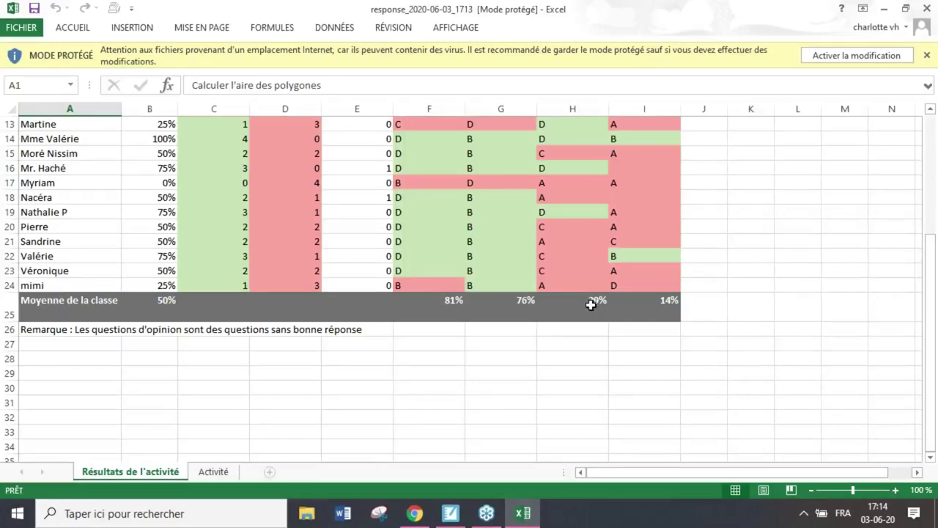
scroll(629, 308, "up", 4)
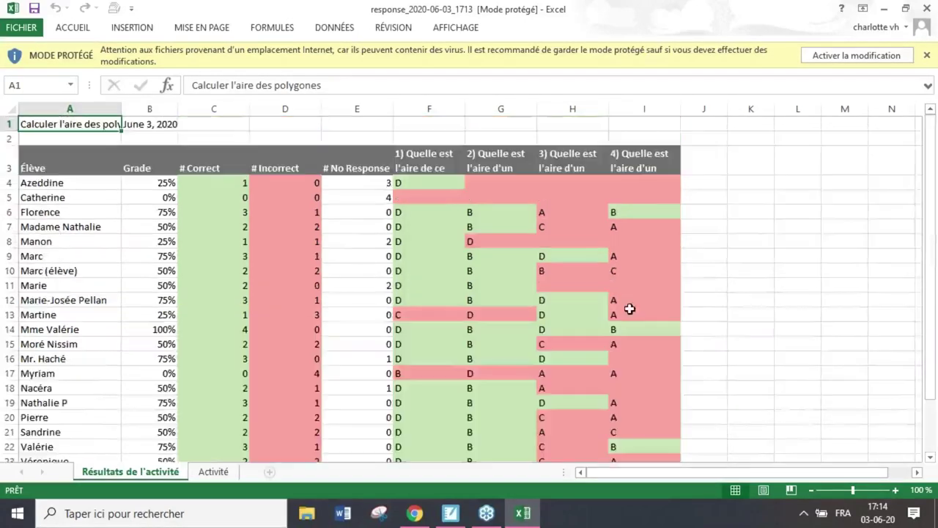
scroll(652, 278, "down", 4)
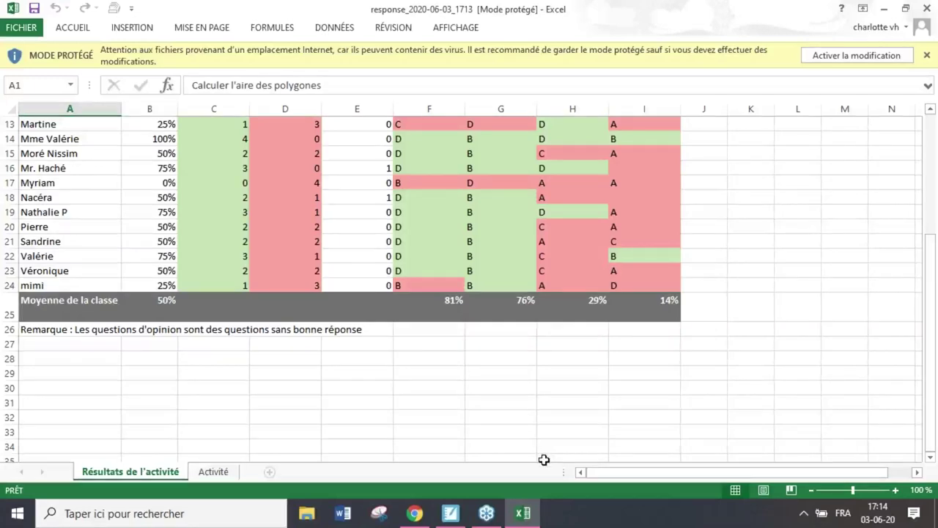
scroll(383, 318, "up", 4)
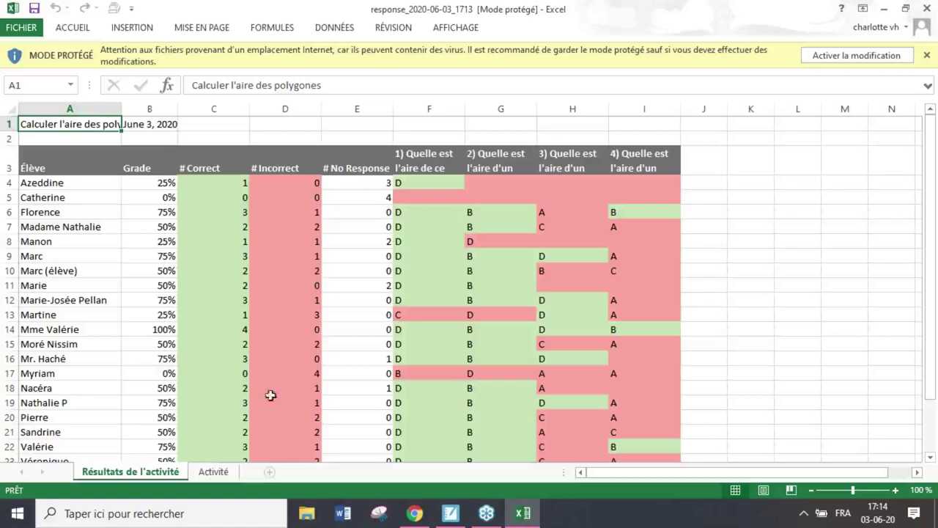
Switch back to the lesson in Chrome and advance to the "Démonstration ..." page about polygon names
mouse_move(514, 522)
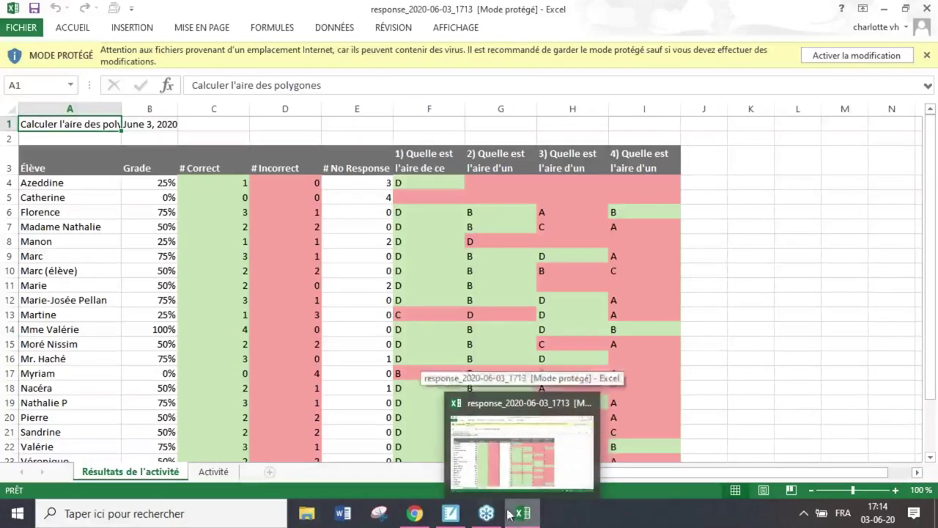
mouse_move(459, 517)
mouse_move(426, 519)
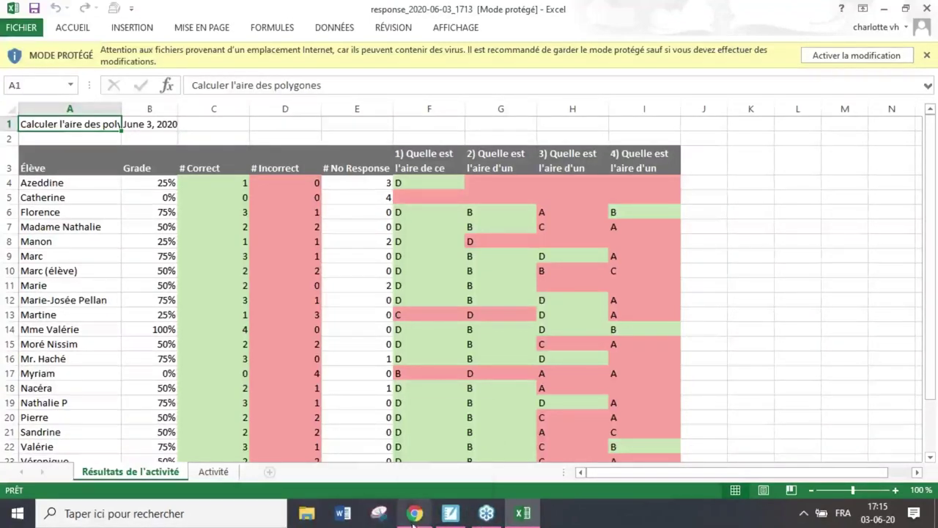
left_click(396, 447)
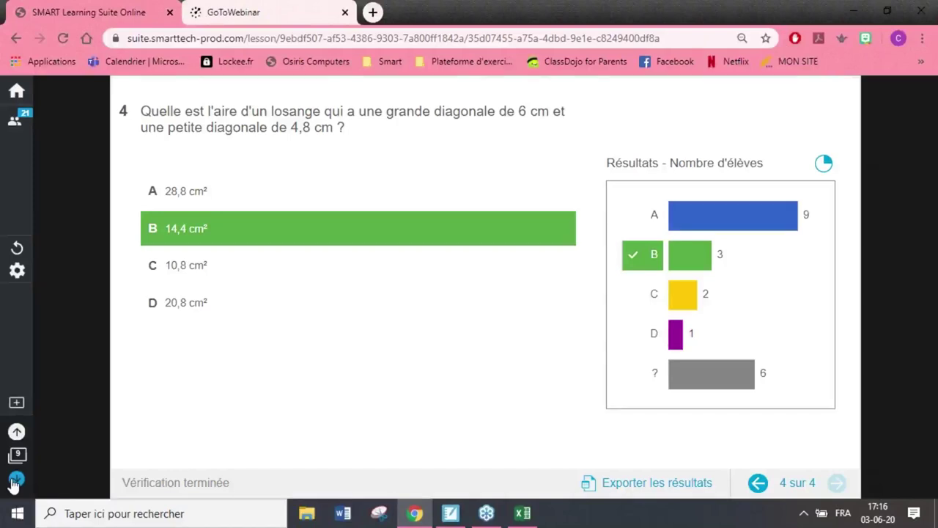
left_click(15, 479)
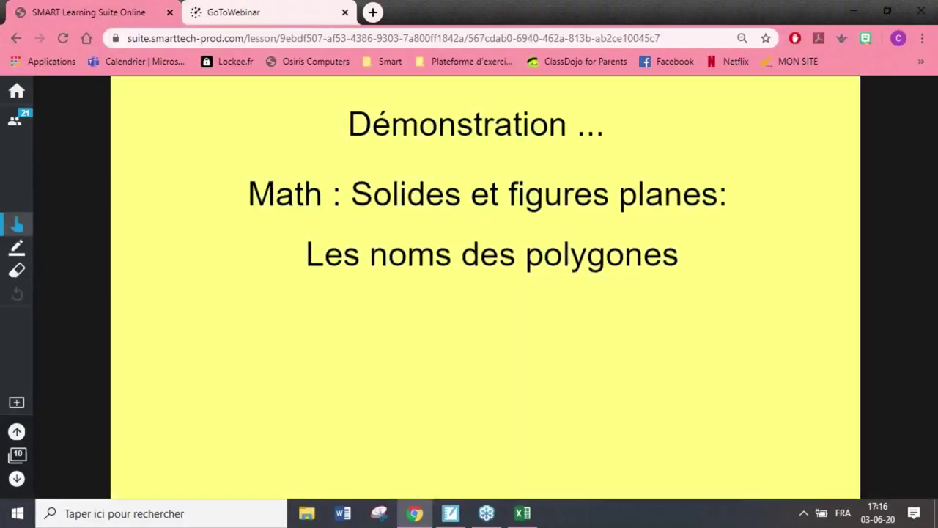
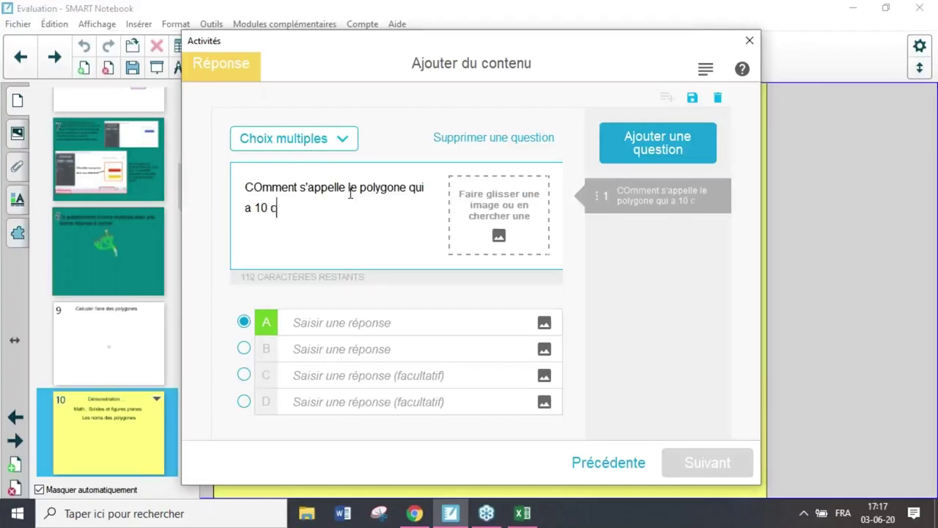
Complete and correct the first question's text to read "Comment s'appelle le polygone qui a 10 côtés ?"
key("BackSpace")
type("ôtés ?")
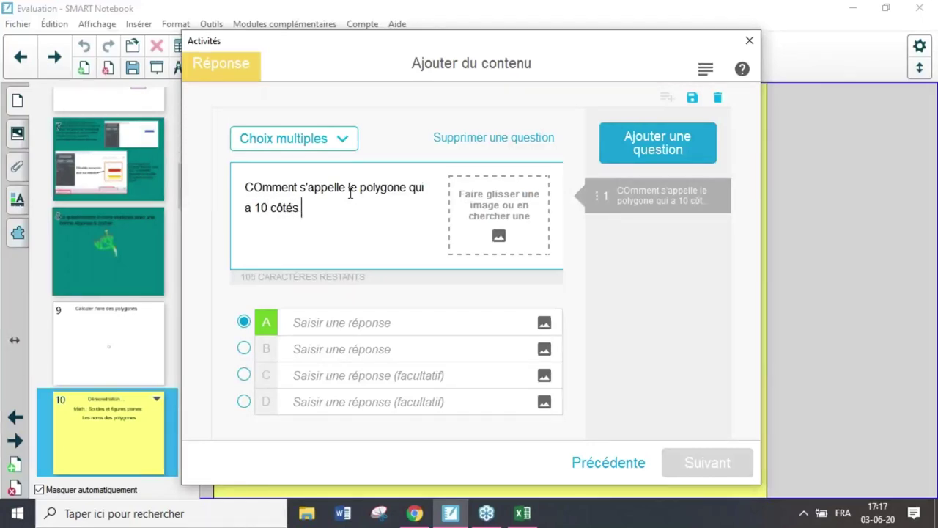
left_click(254, 188)
key("Delete")
type("o")
Mark answer B of the first question as correct and enter "Décagone" for it
left_click(311, 330)
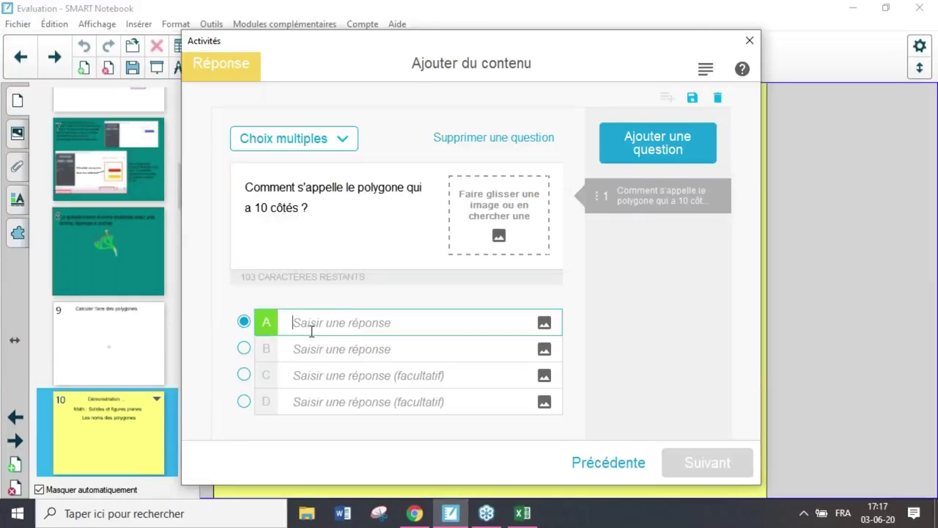
left_click(245, 347)
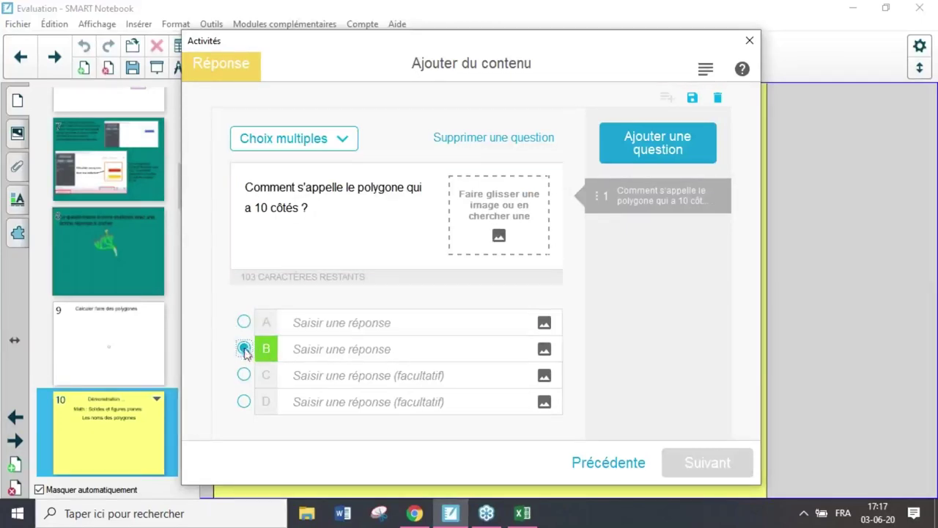
left_click(291, 349)
type("Décagone")
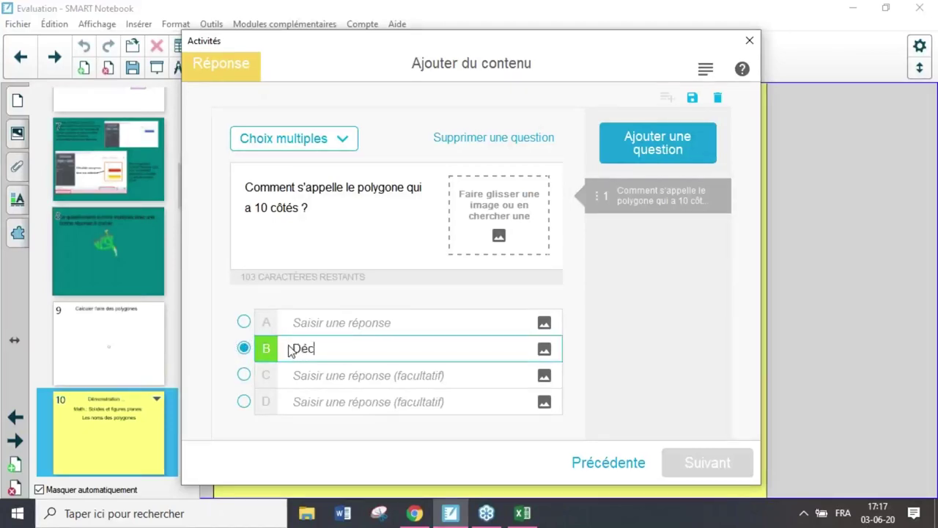
Fill in the wrong answers of the first question: "Pentagone" for A, "Carré" for C and "Hexagone" for D
left_click(322, 322)
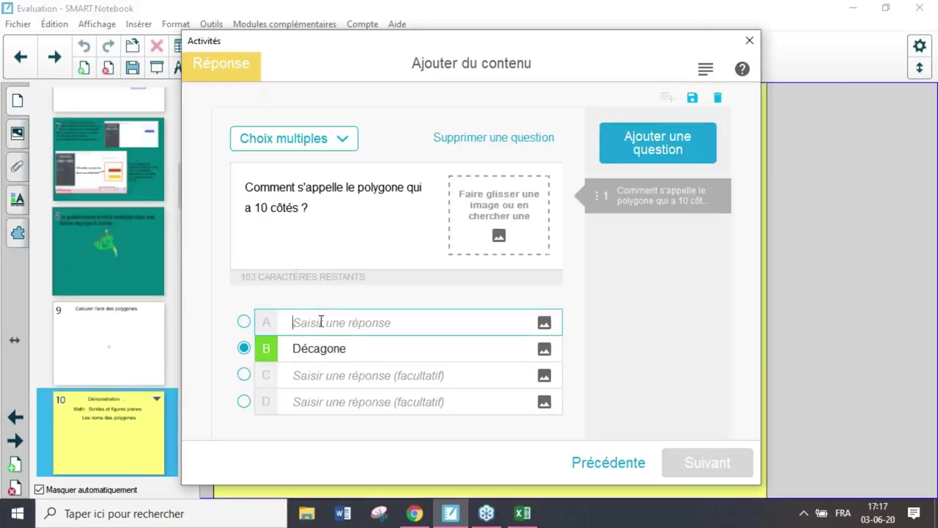
type("Pentagone")
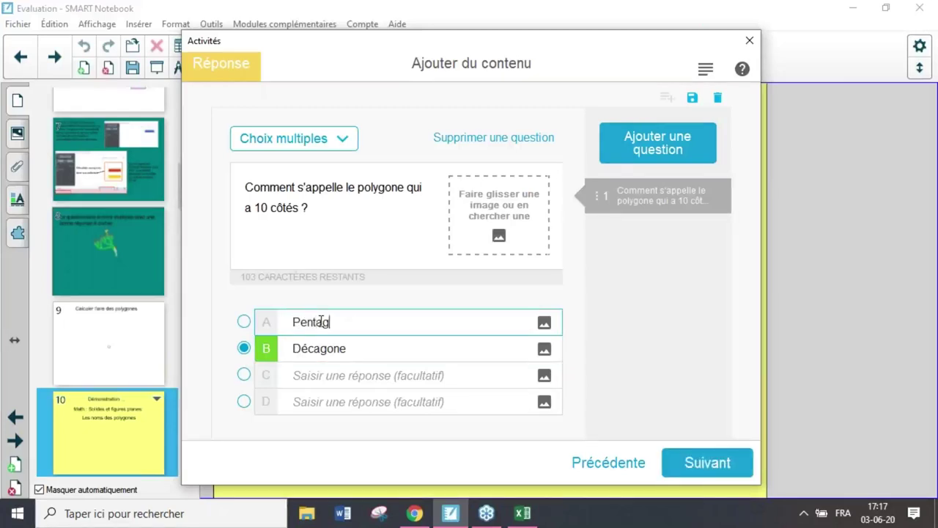
left_click(299, 375)
type("C")
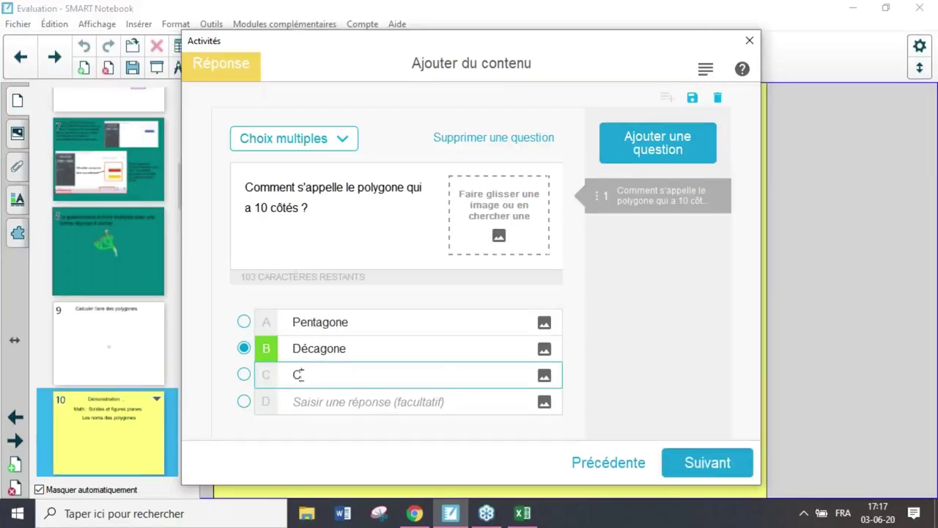
type("arré")
left_click(315, 401)
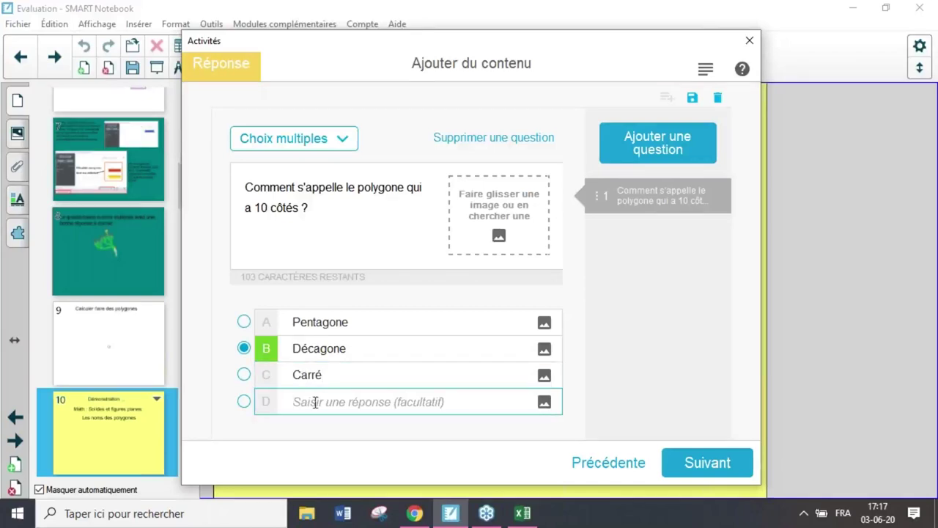
type("Hexagone")
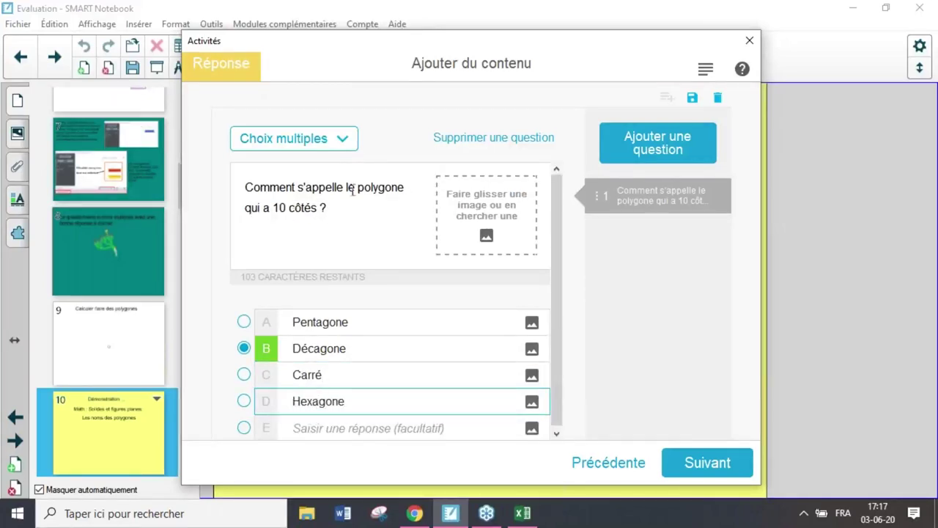
Add a second multiple-choice question and insert the "hexagone" image from Bureau > Activités Smart > Math > Solides et figures > polygones > poly
left_click(639, 144)
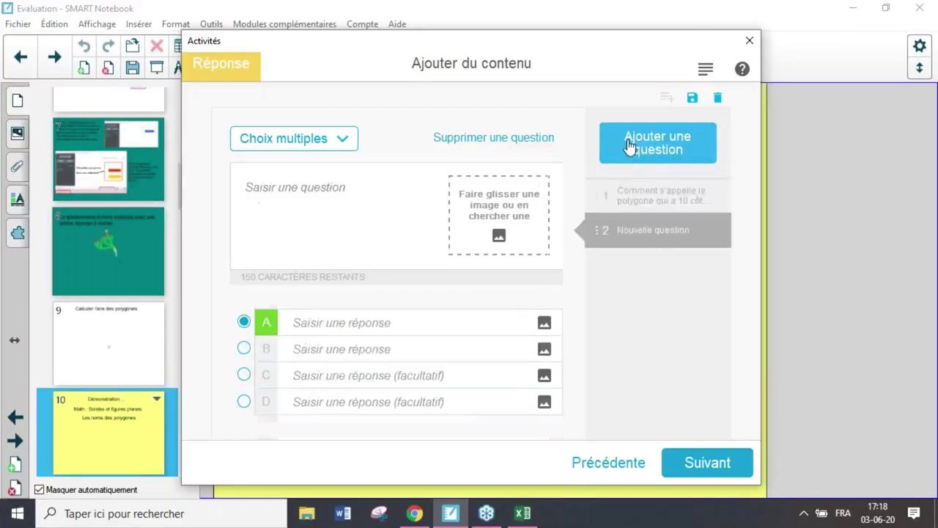
left_click(276, 177)
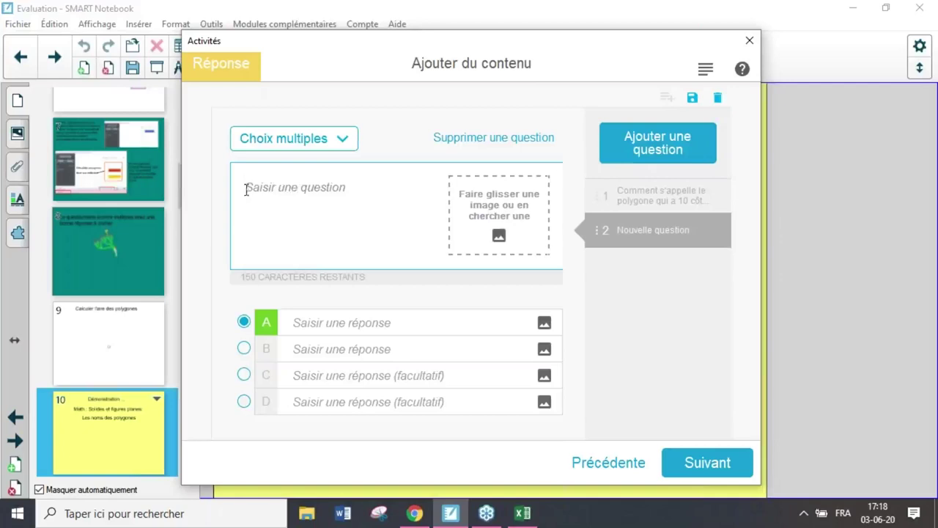
left_click(488, 222)
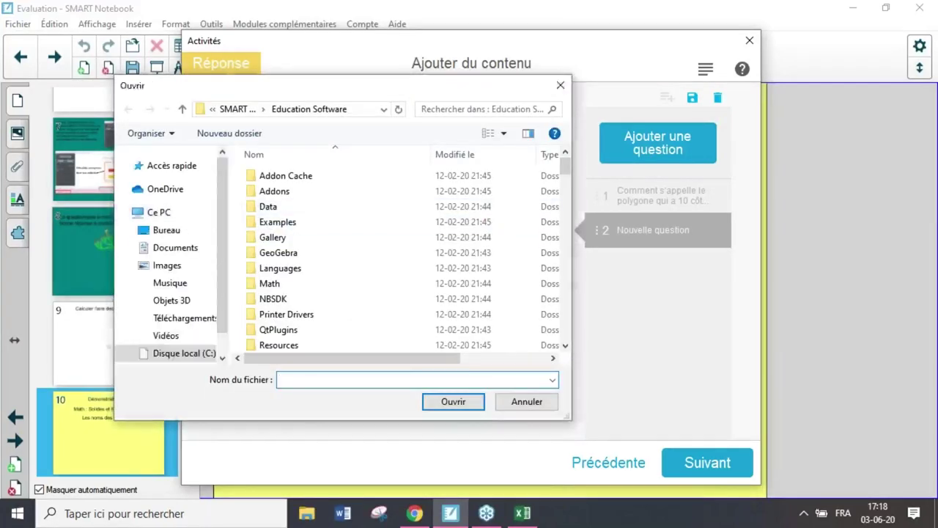
left_click(164, 237)
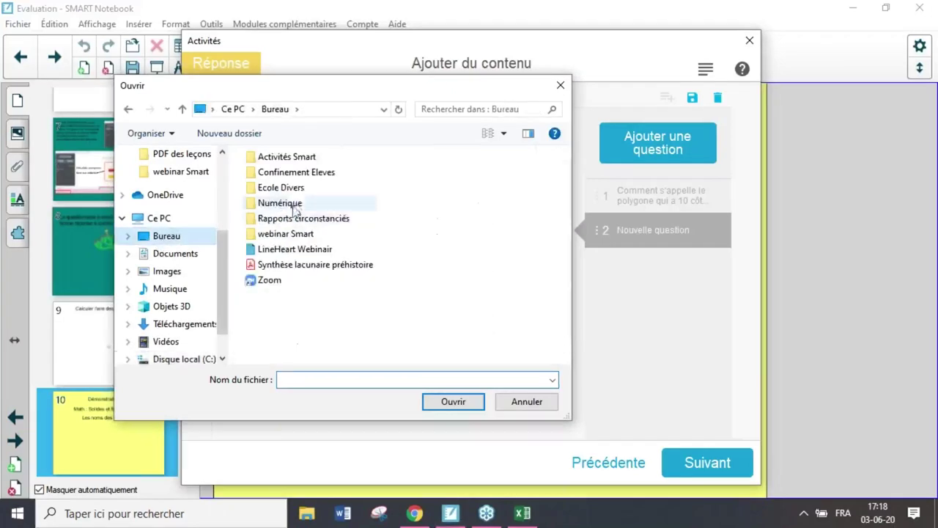
left_click(308, 160)
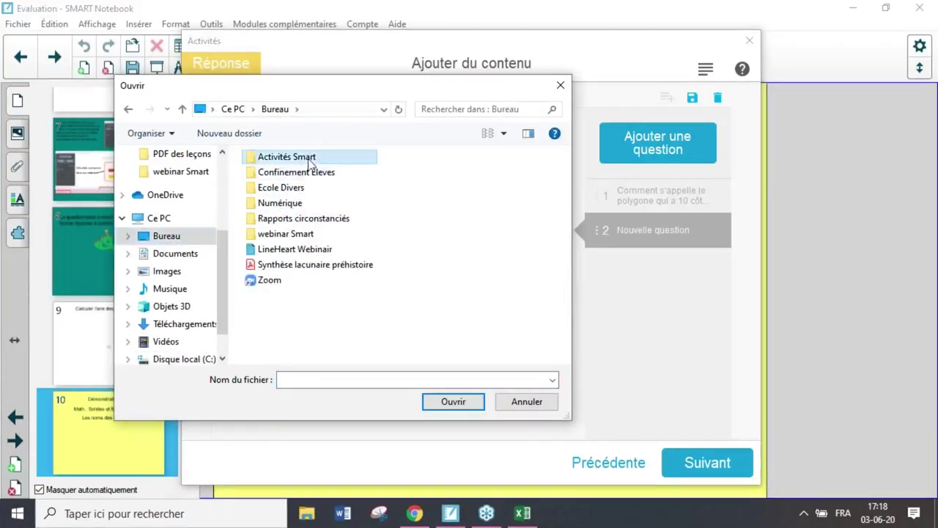
double_click(309, 162)
scroll(404, 293, "down", 2)
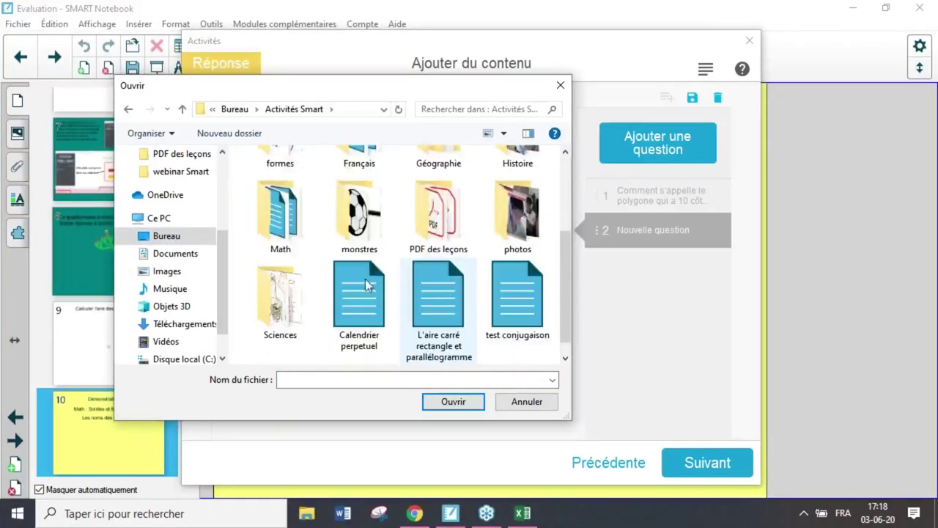
double_click(282, 216)
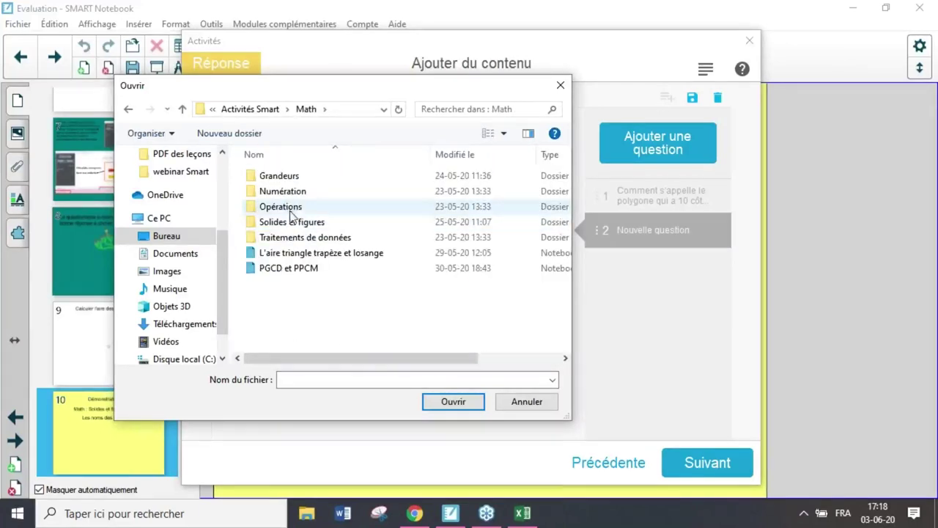
double_click(292, 224)
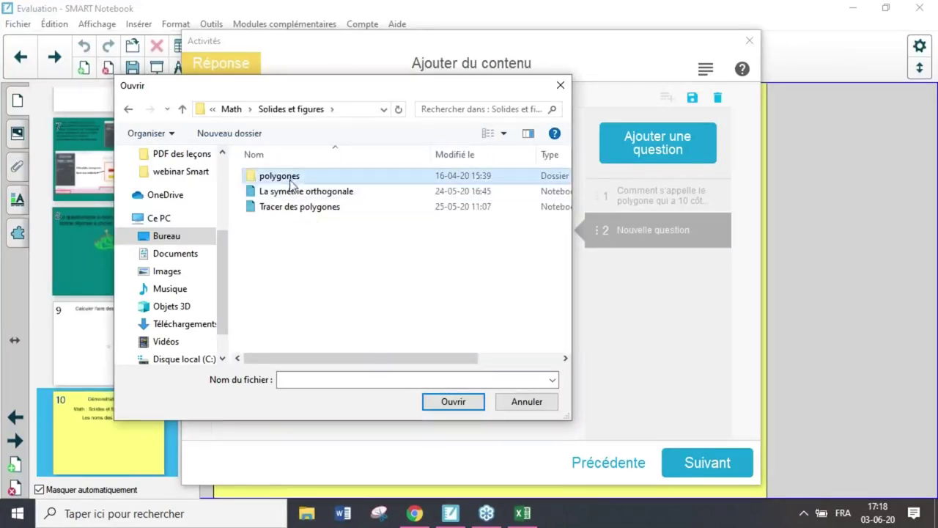
double_click(283, 178)
double_click(294, 192)
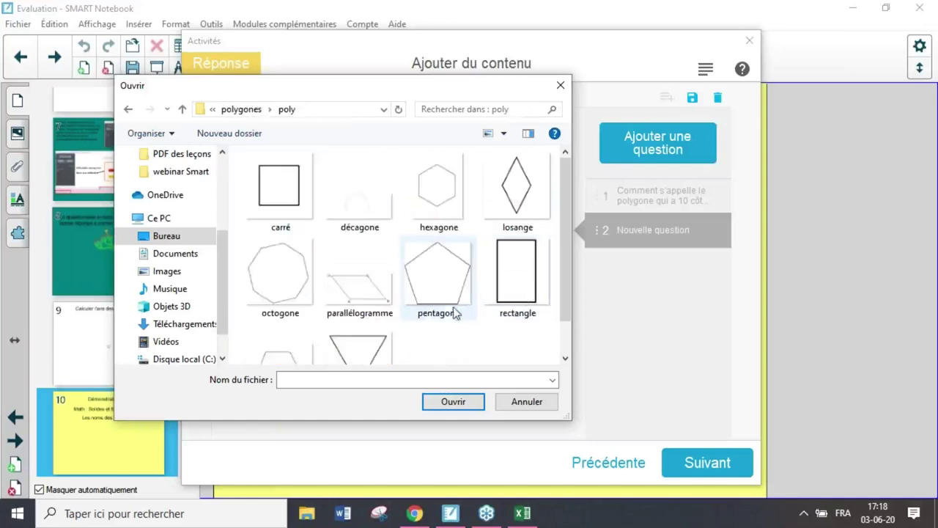
left_click(438, 192)
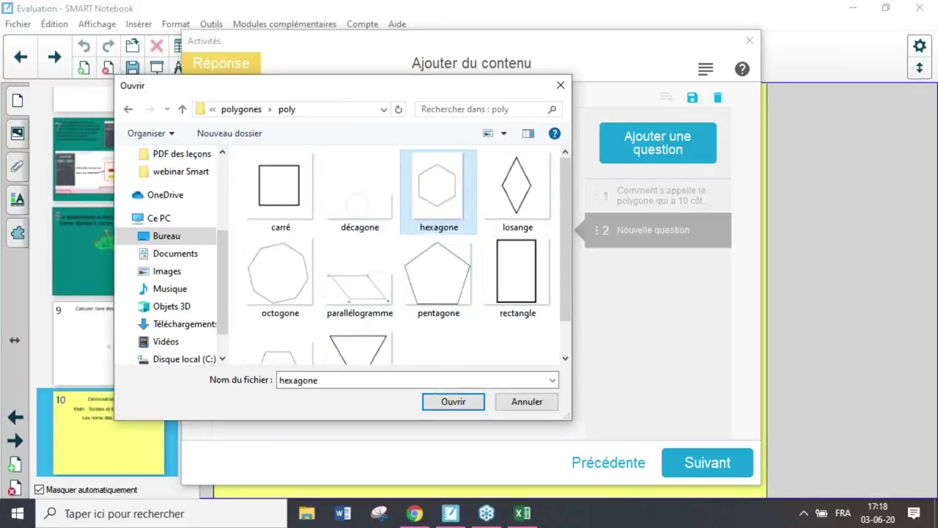
left_click(456, 402)
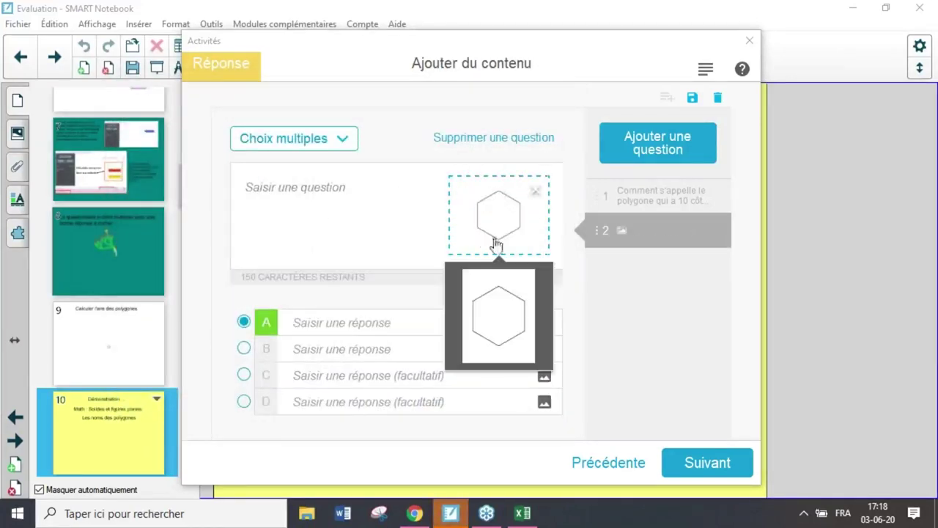
Mark answer C of the second question as correct with "Hexagone" and enter the question text "Quel est ce polygone?"
left_click(244, 374)
left_click(318, 375)
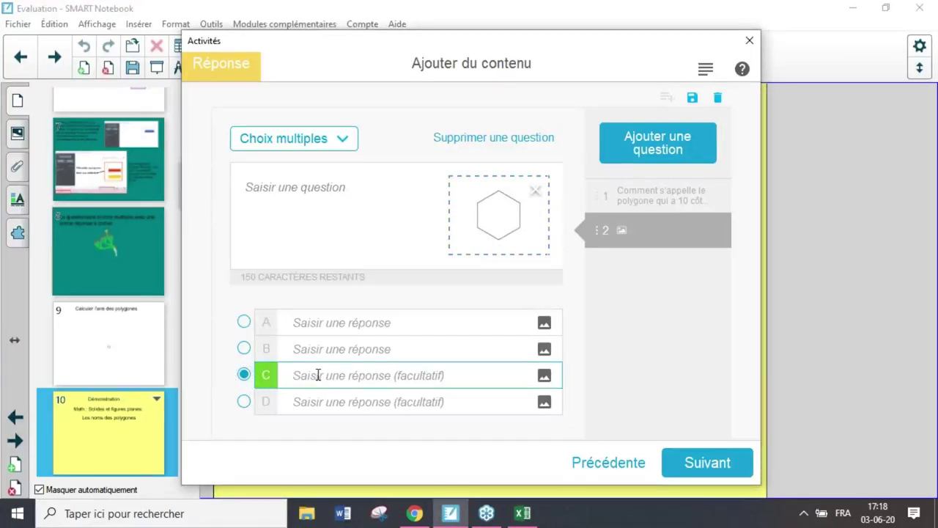
type("Hexagone")
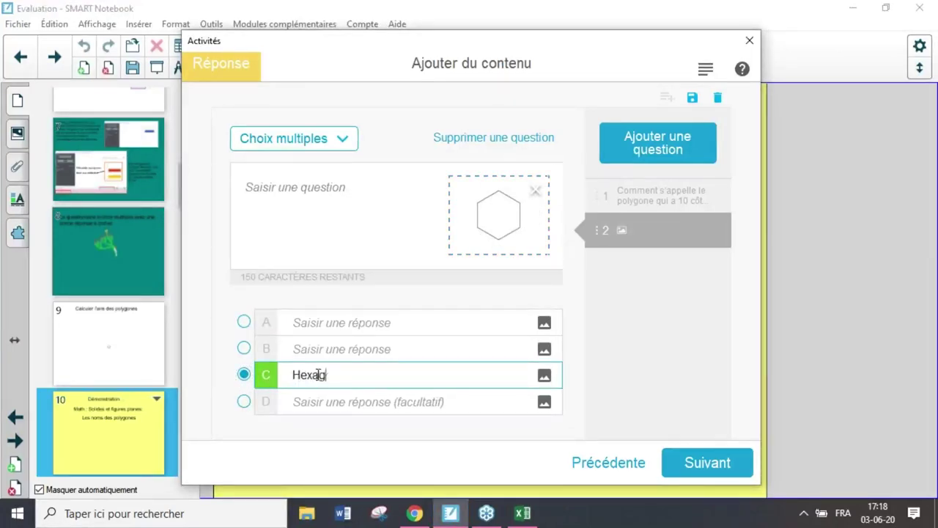
left_click(319, 185)
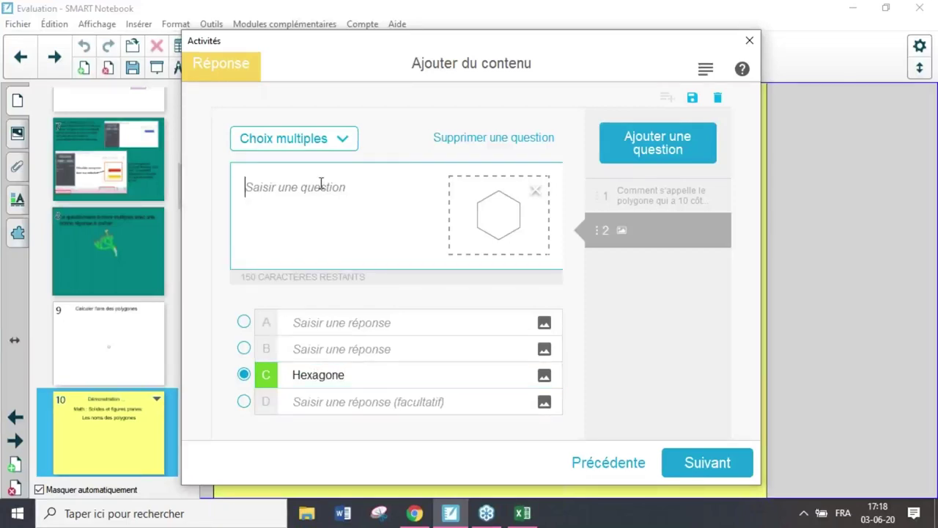
type("Quel est ce ")
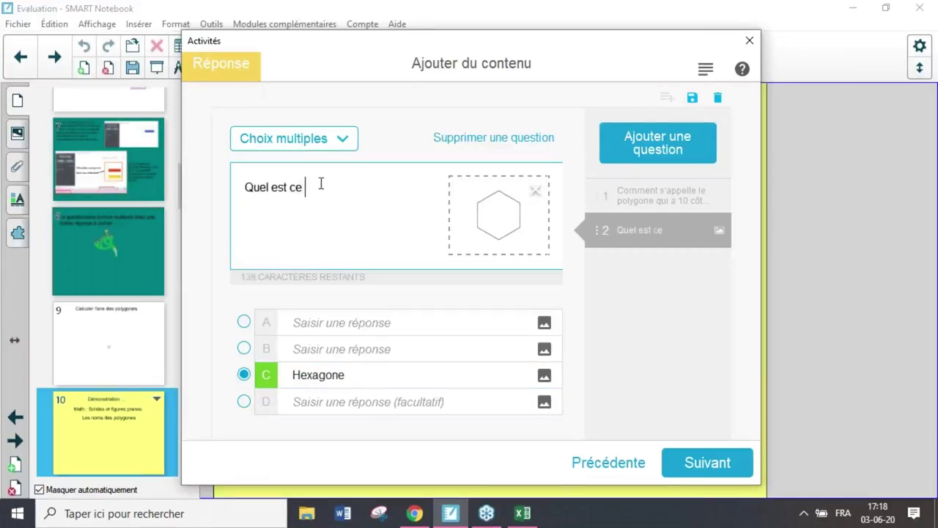
type("polygone?")
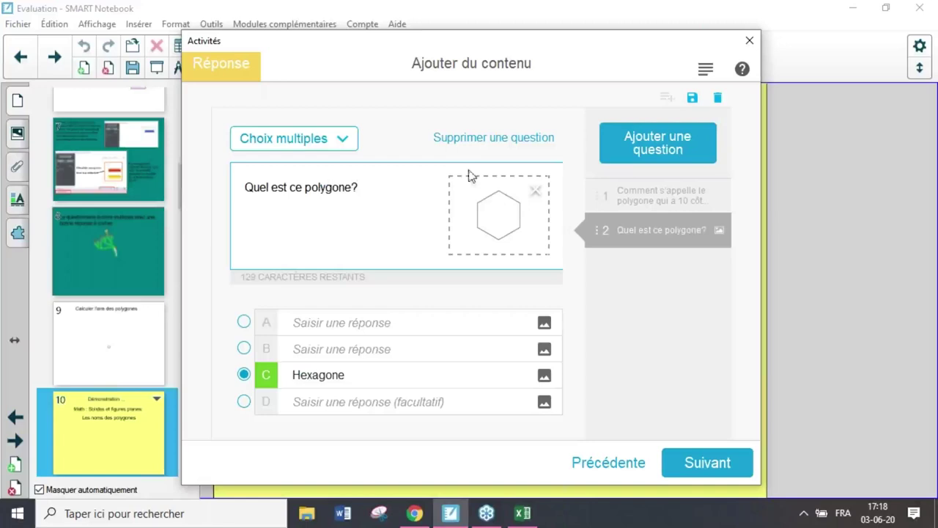
Fill in the wrong answers of the second question: "Pentagone" for A, "Octogone" for B and "Décagone" for D
left_click(345, 323)
type("Pentagone")
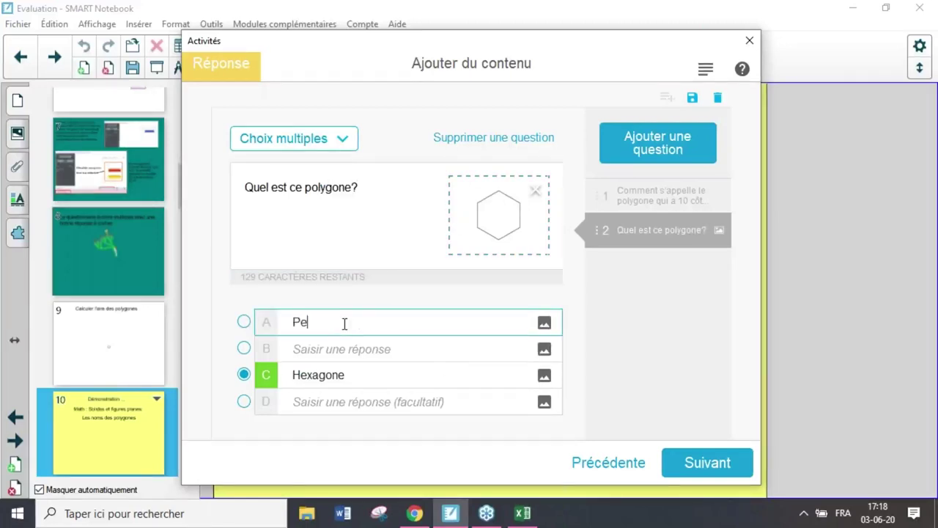
left_click(342, 344)
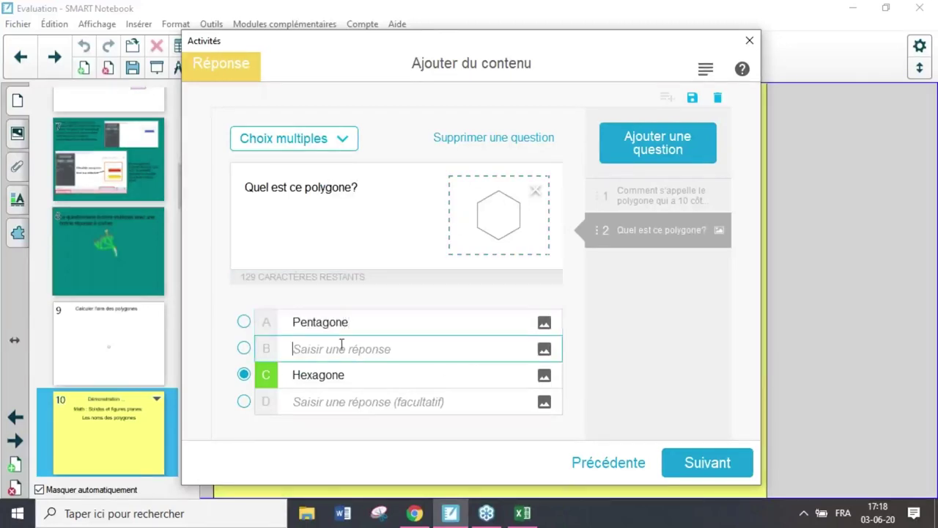
type("Octob")
type("one")
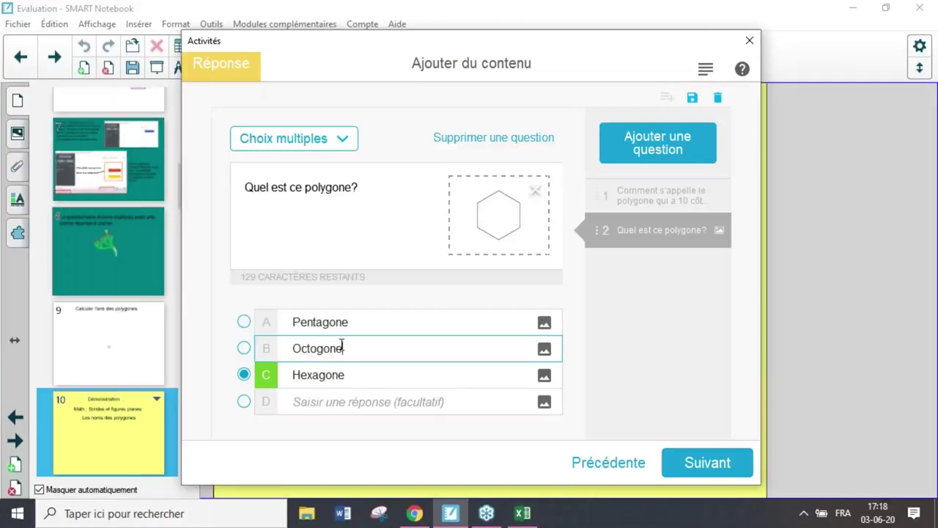
left_click(340, 402)
type("Dé")
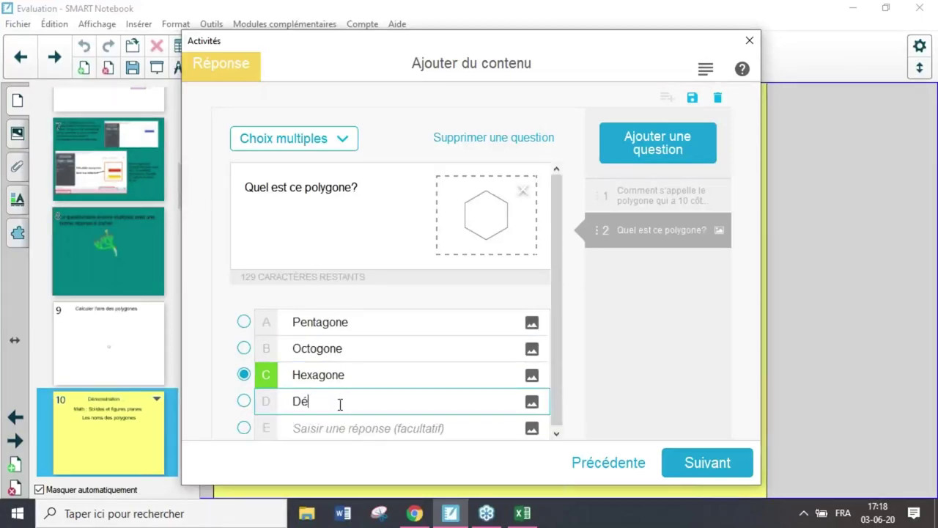
type("cagone")
Add a third multiple-choice question with the text "Comment s'appelle ce polygone ?"
left_click(691, 142)
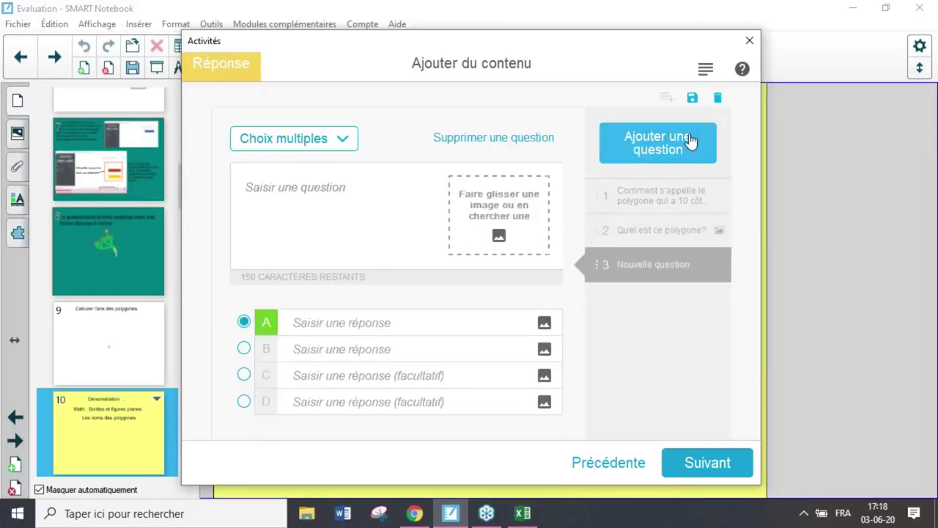
left_click(289, 184)
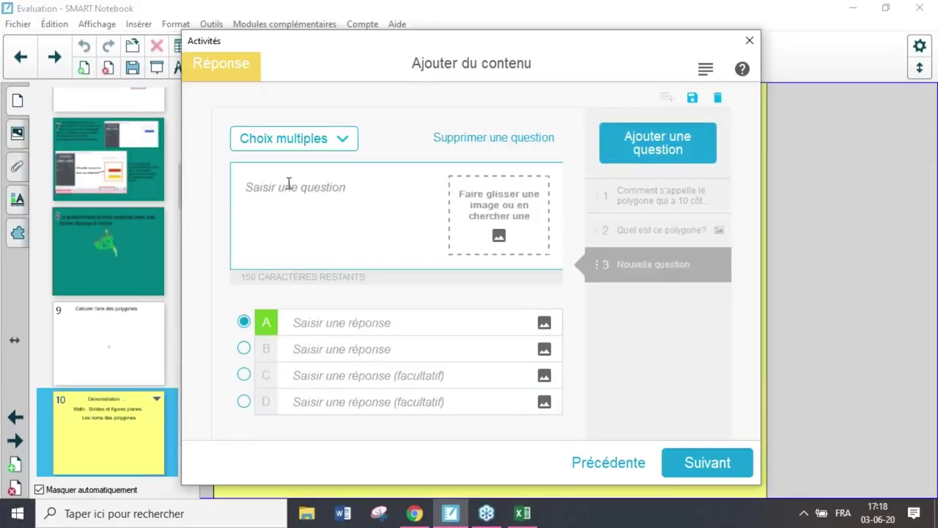
type("Comment s'ap")
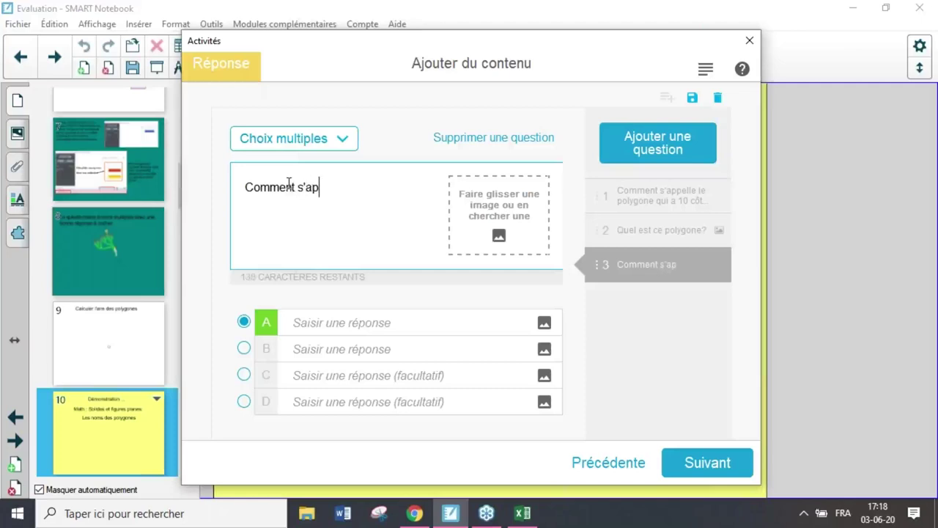
type("pelle ce p")
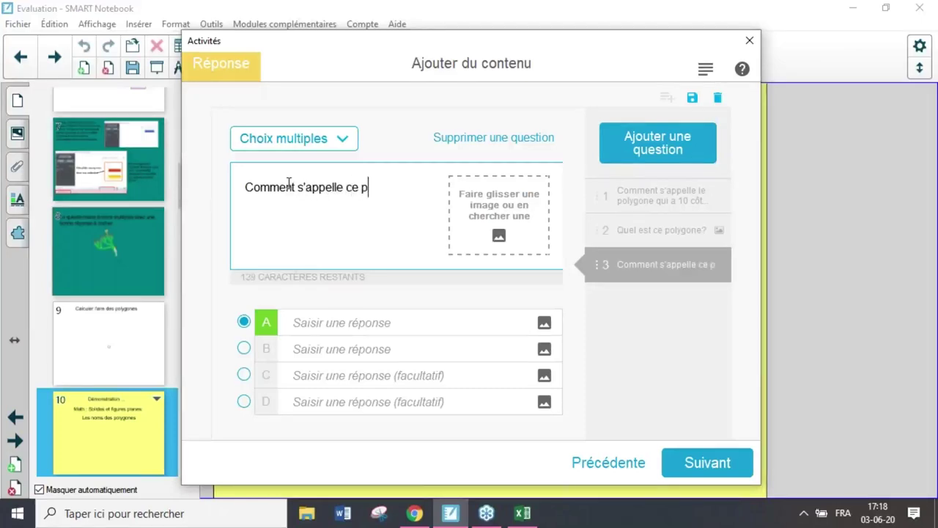
type("olygone ?")
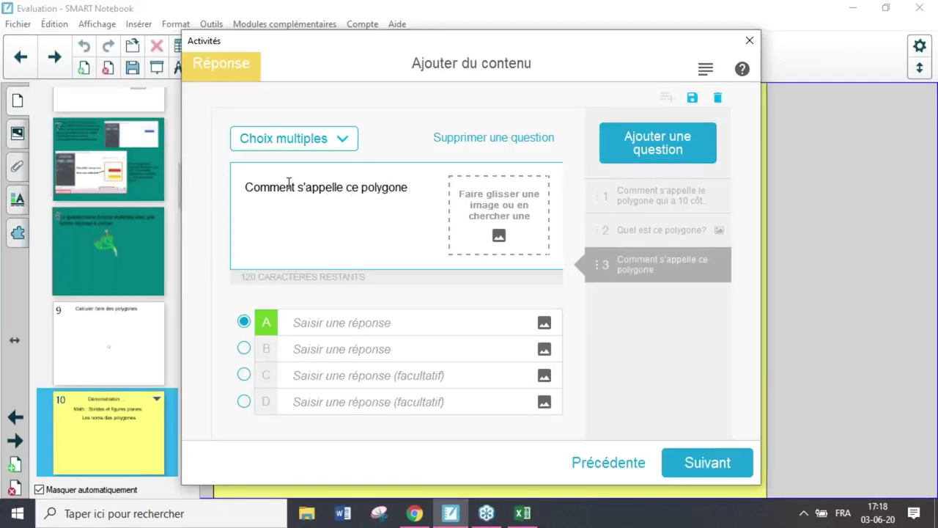
Insert the "pentagone" image from the poly folder into the third question
left_click(487, 210)
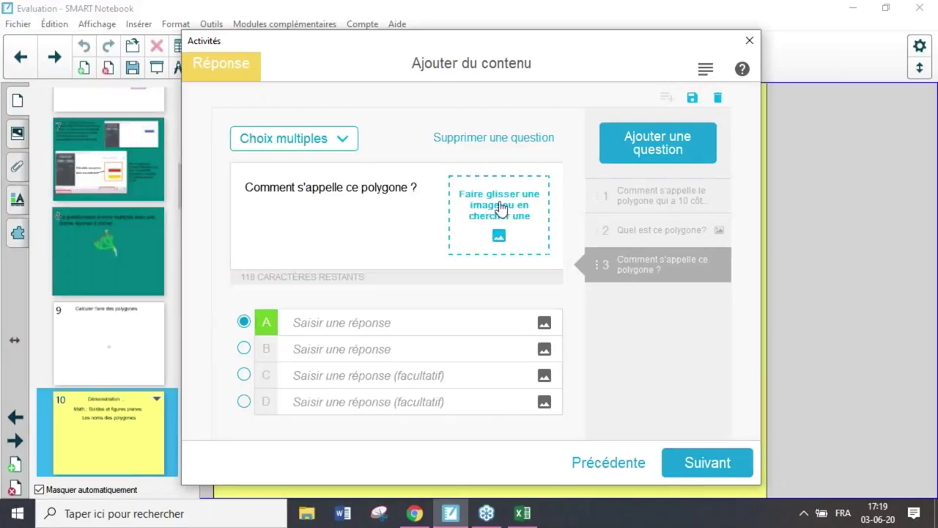
left_click(468, 211)
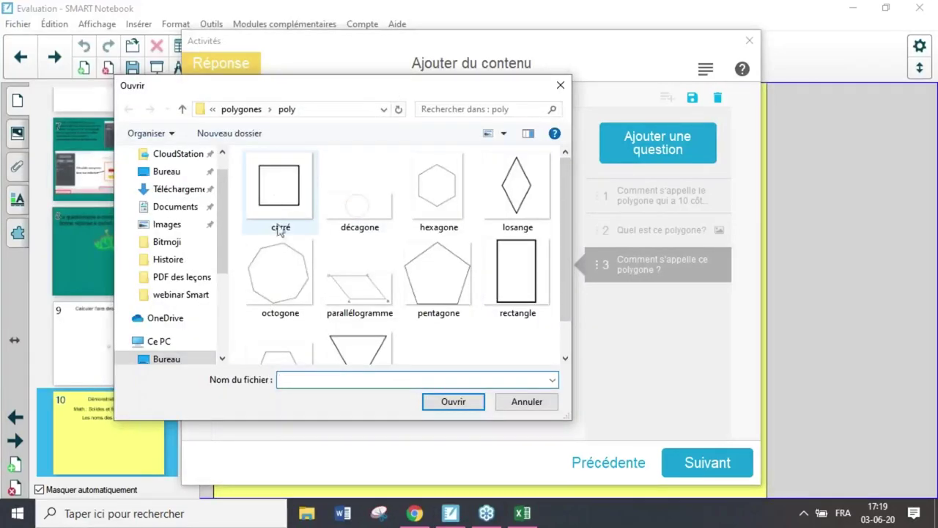
left_click(450, 295)
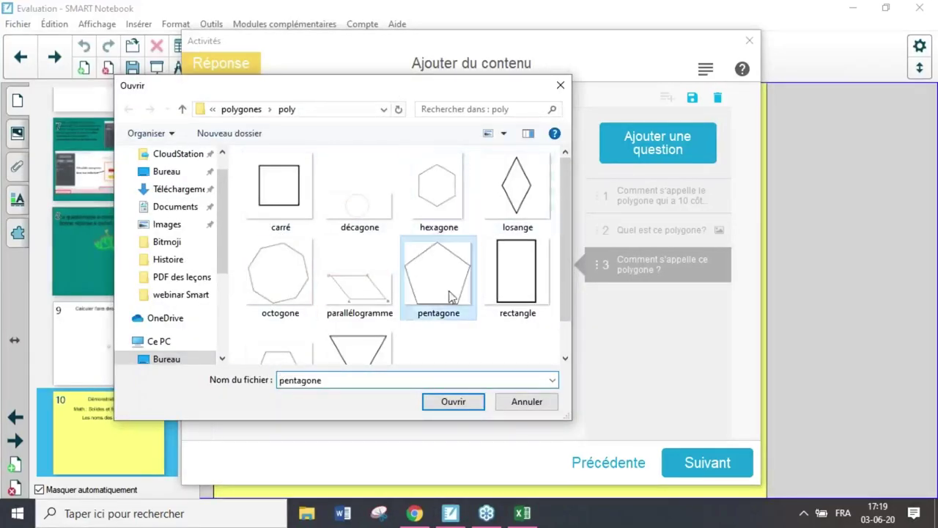
left_click(454, 404)
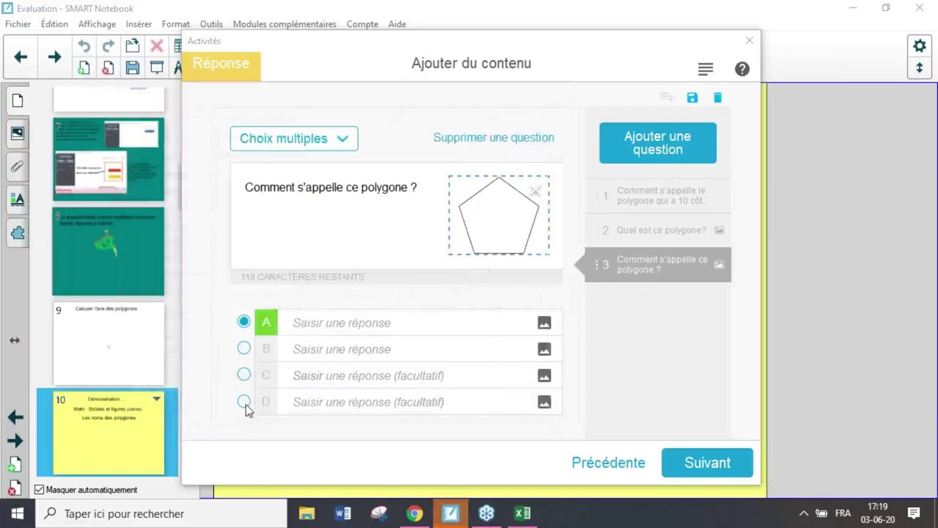
Mark answer D of the third question as correct and enter "Pentagone" for it
left_click(245, 403)
left_click(322, 402)
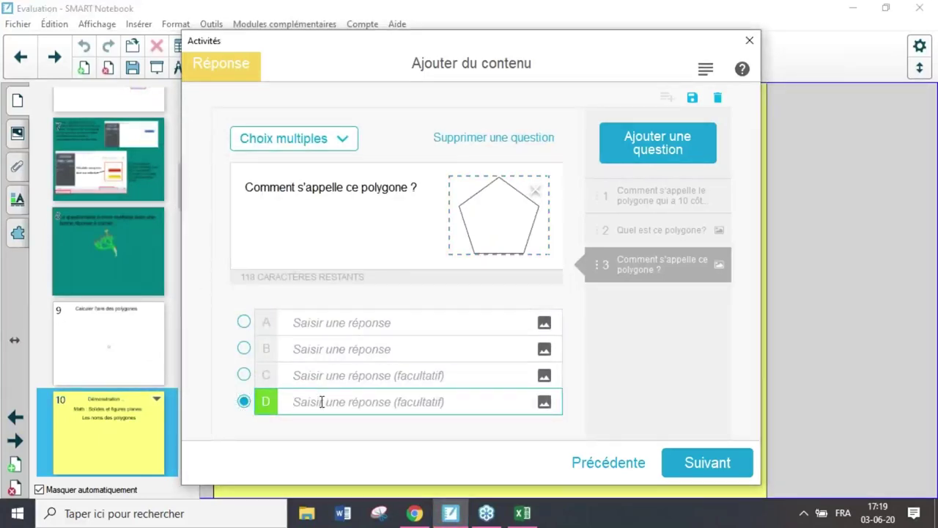
type("Pentagone")
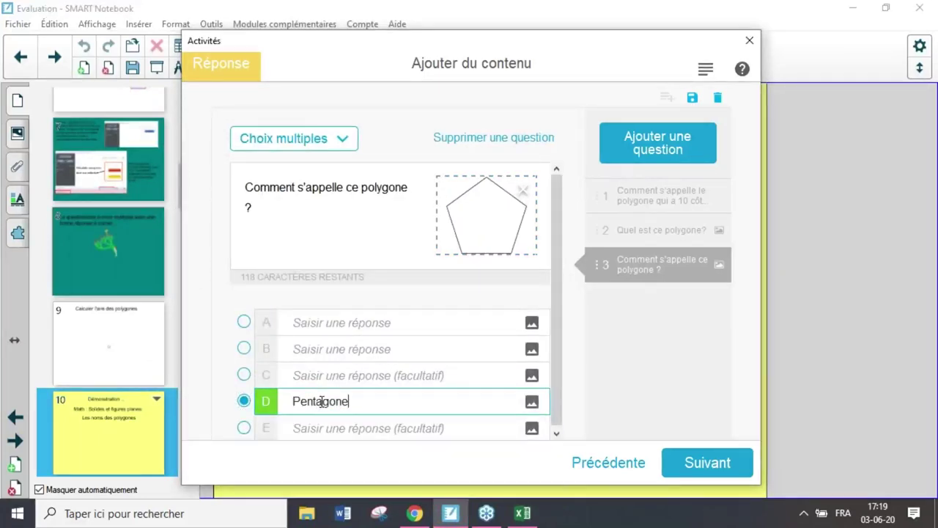
Fill in the wrong answers of the third question: "hexagone" for A, "octogone" for B and "losange" for C
left_click(331, 316)
type("hexa")
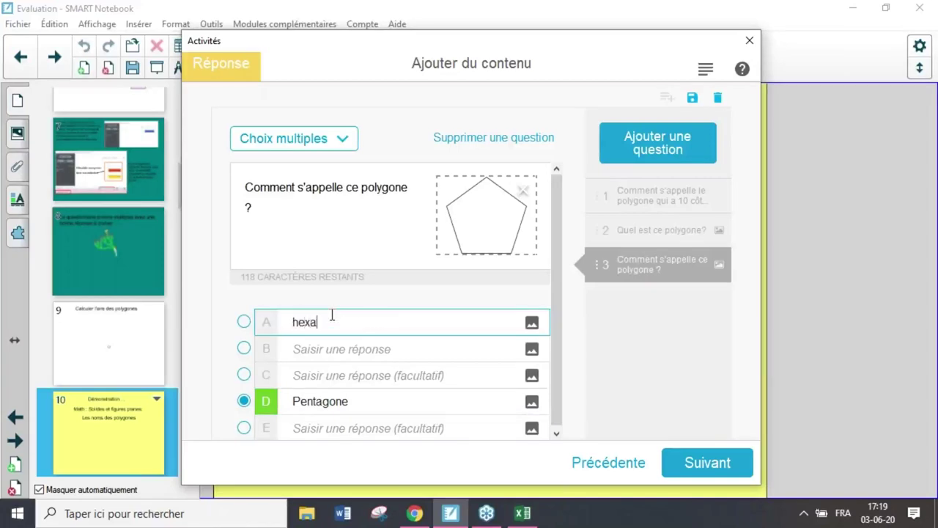
type("gone")
left_click(329, 350)
type("P")
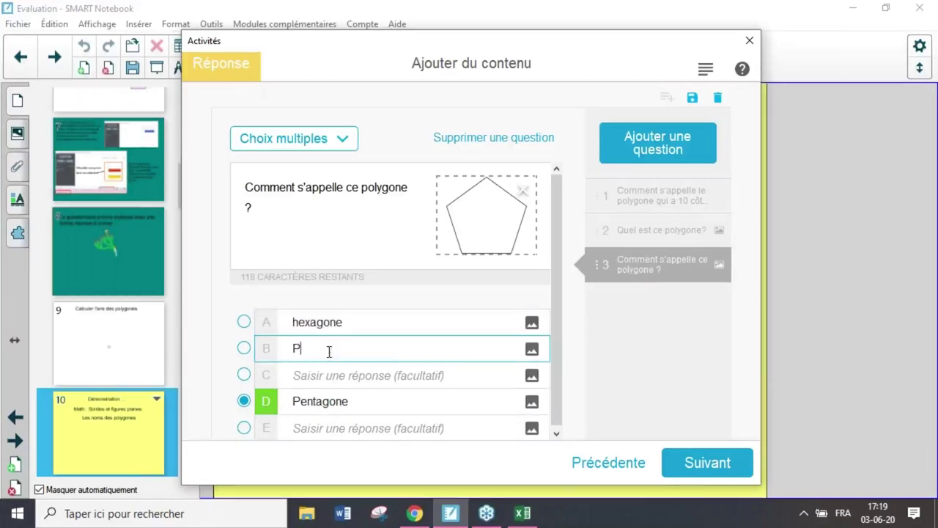
type("olygone")
left_click(323, 376)
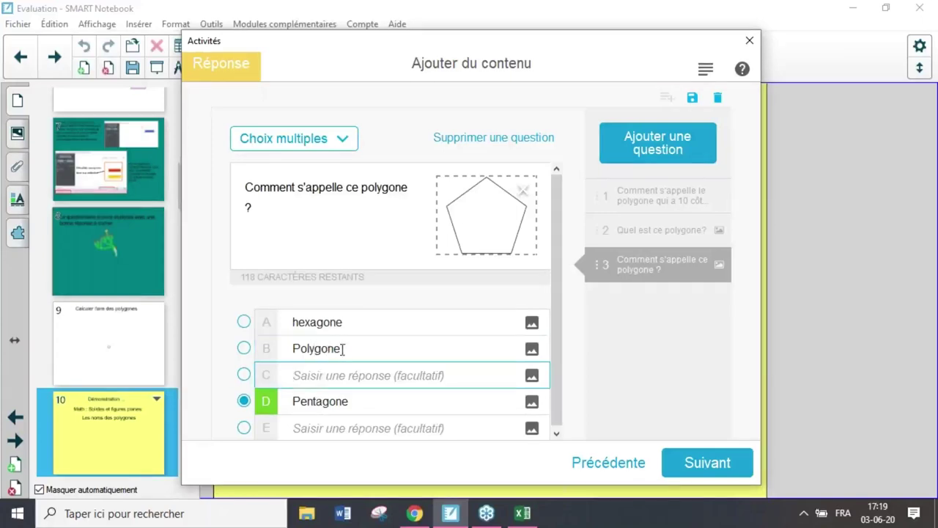
double_click(291, 349)
type("octo")
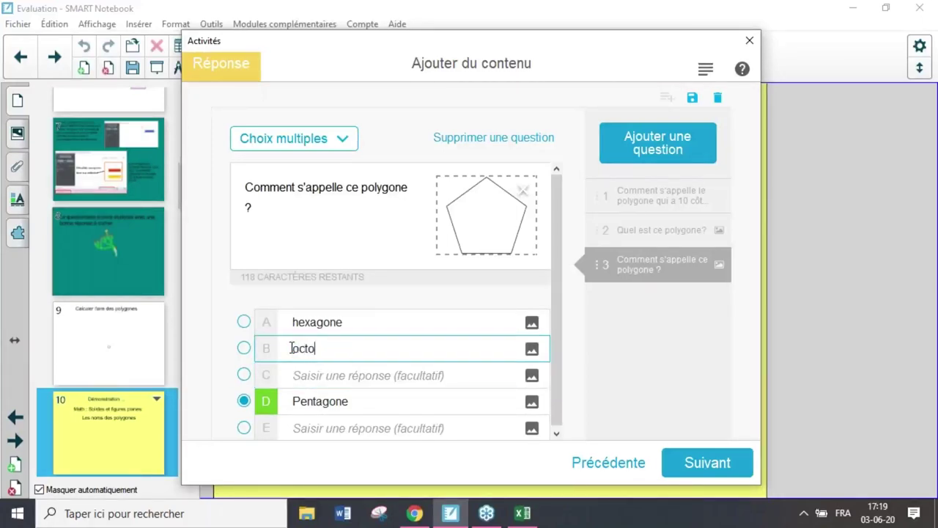
type("gone")
left_click(301, 374)
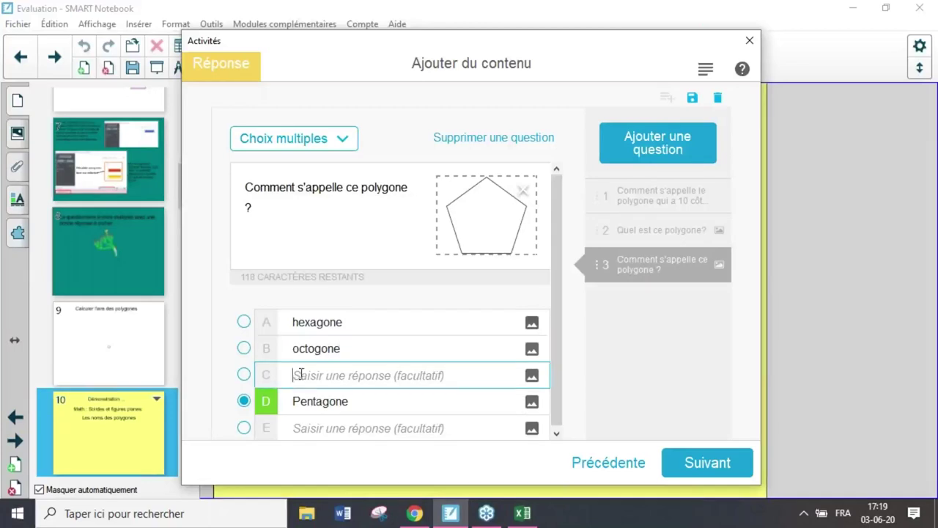
type("losange")
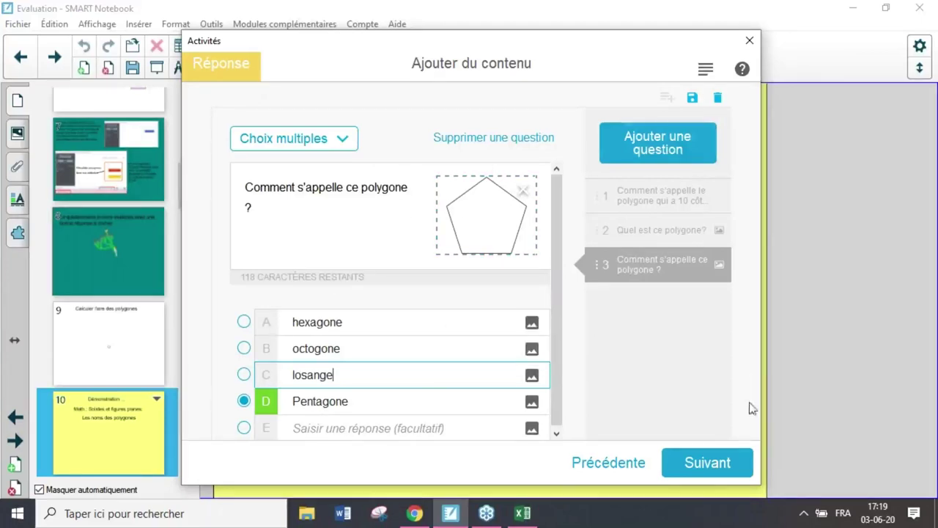
Proceed to the content check and give the quiz the title "Le nom des polygones"
left_click(703, 472)
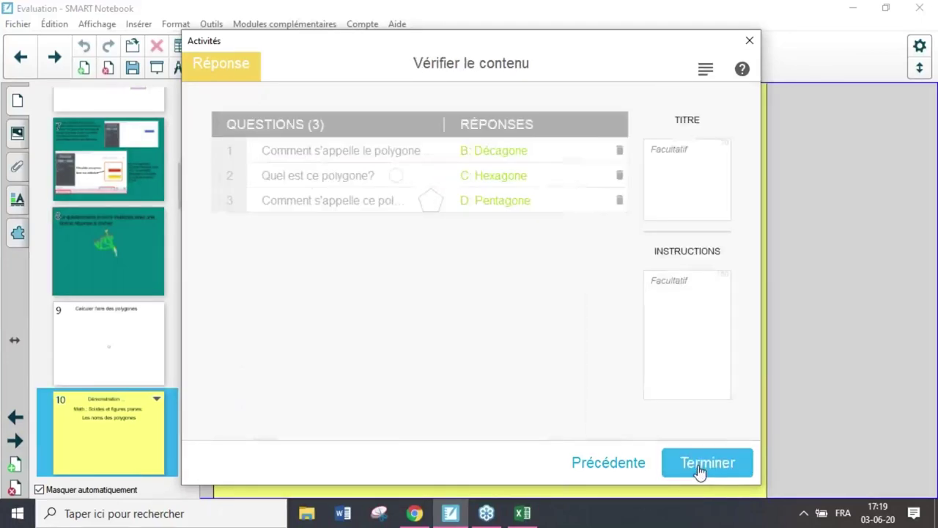
left_click(648, 151)
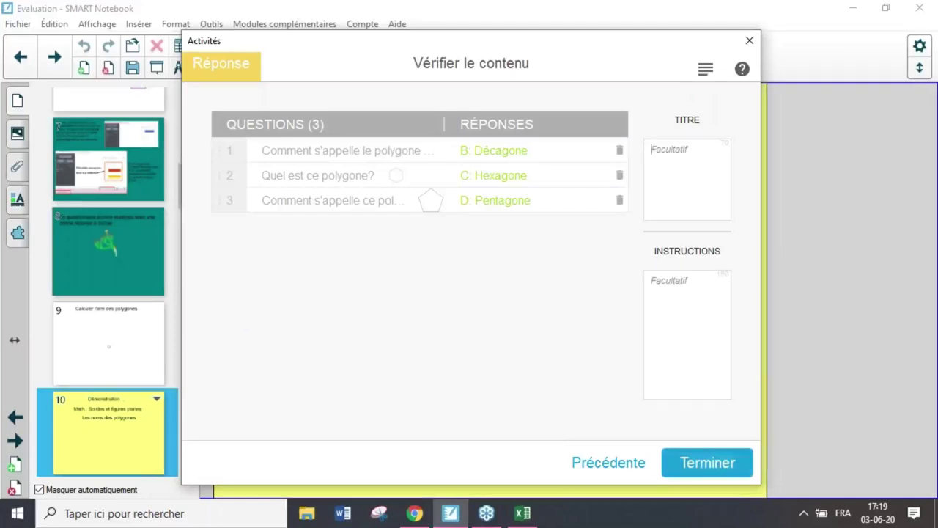
type("Le nom de")
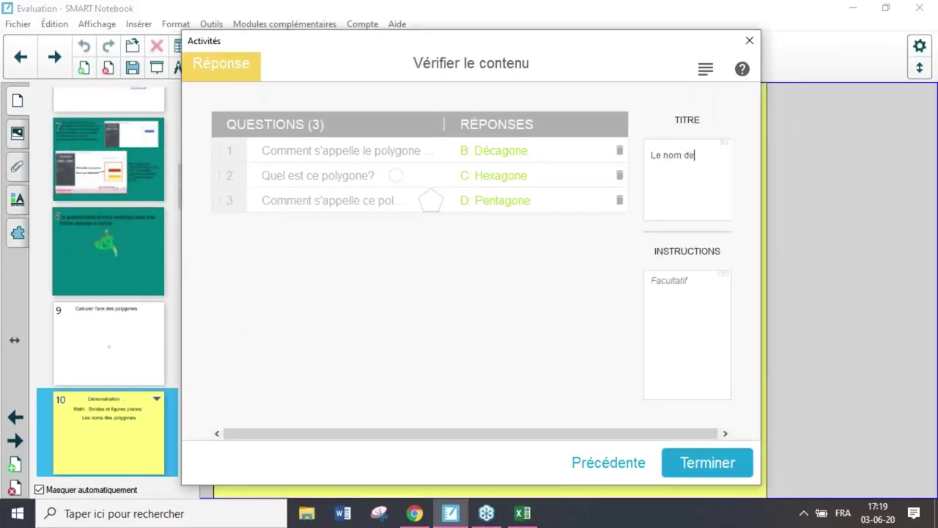
type("s polygonew")
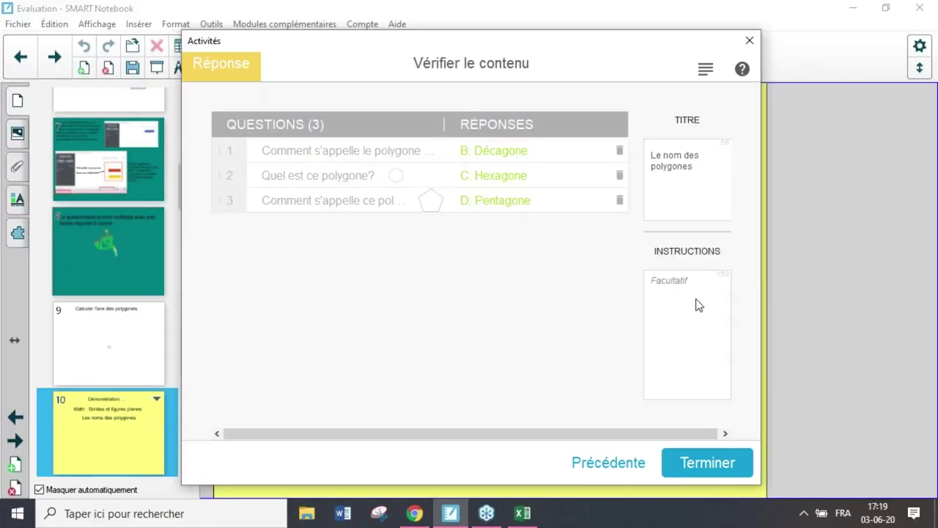
Enter the quiz instructions "Clique sur la bonne réponse." and finish creating the activity
left_click(699, 305)
type("Clique sur ")
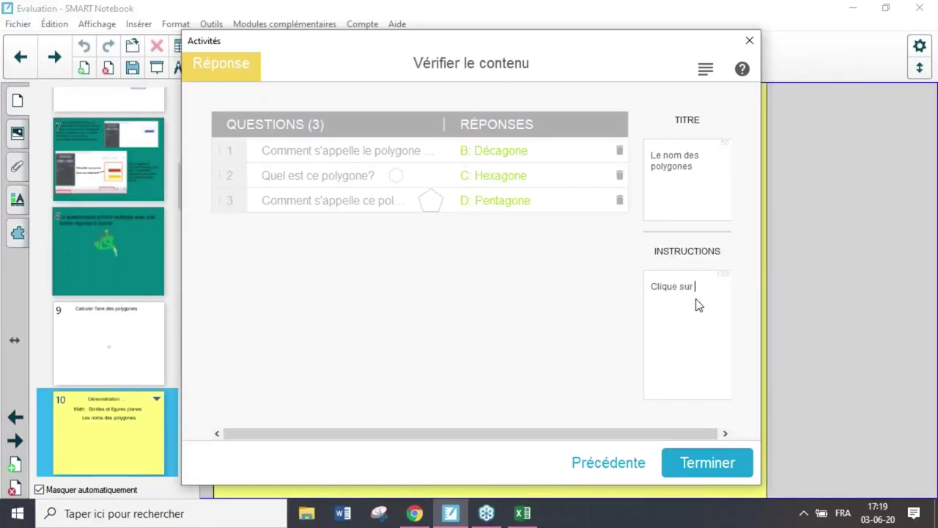
type("la bonne réponse.")
left_click(708, 462)
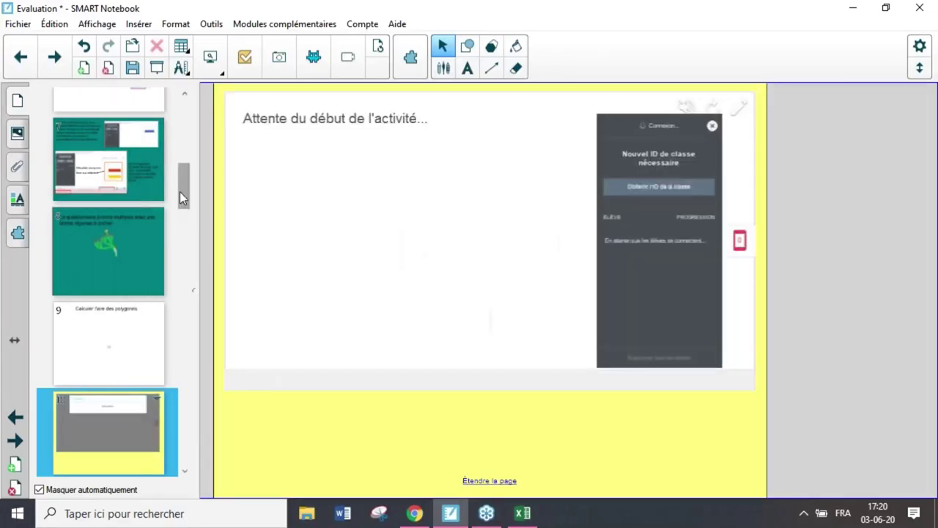
Open page 11, "À ton tour", and start its five-minute countdown timer
left_click_drag(186, 192, 187, 224)
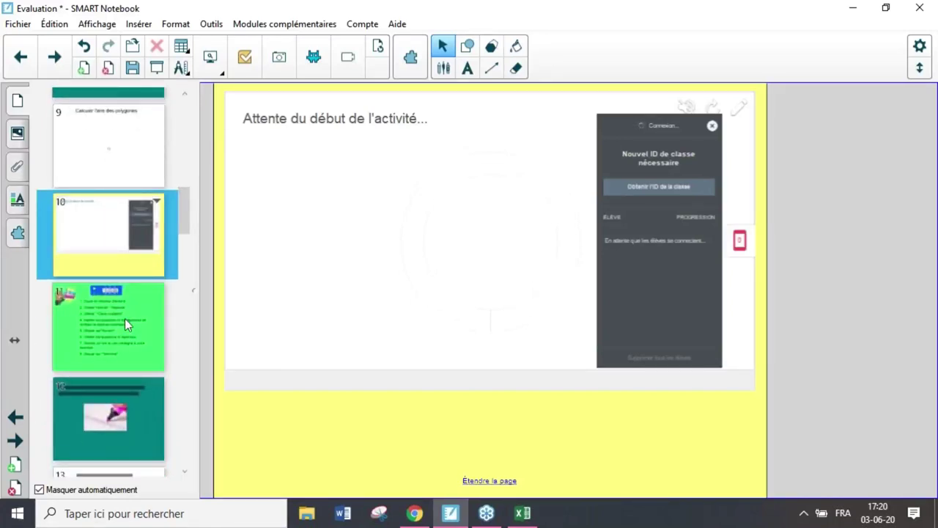
left_click(125, 318)
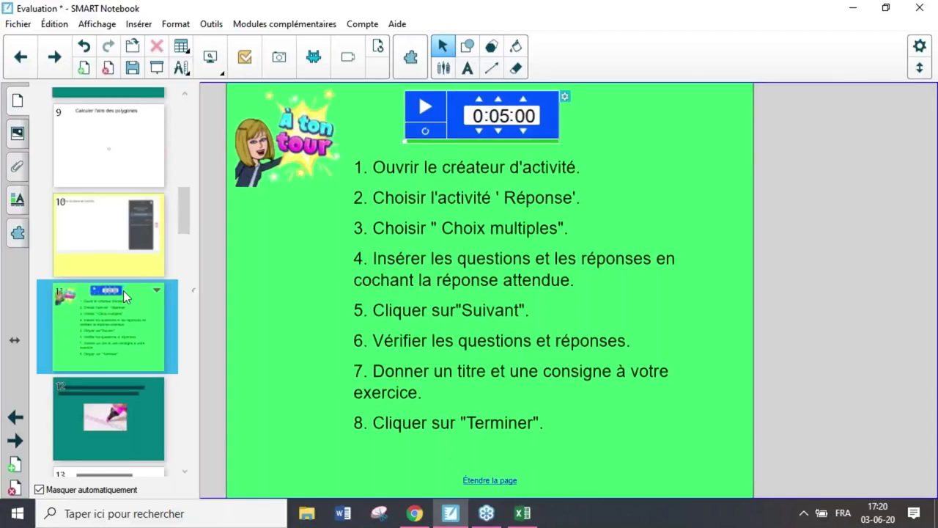
left_click(426, 106)
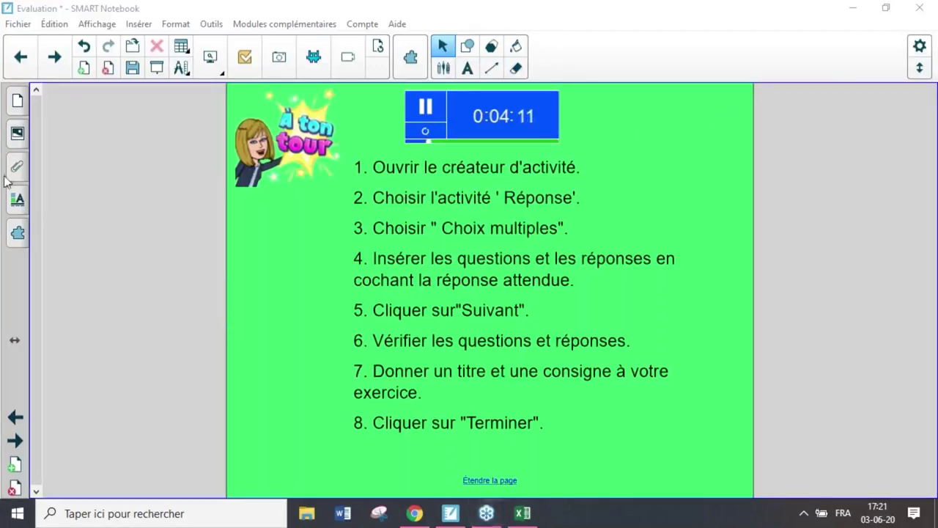
Reopen the polygon quiz for editing and highlight the first question's text and its answer "Pentagone"
left_click(10, 63)
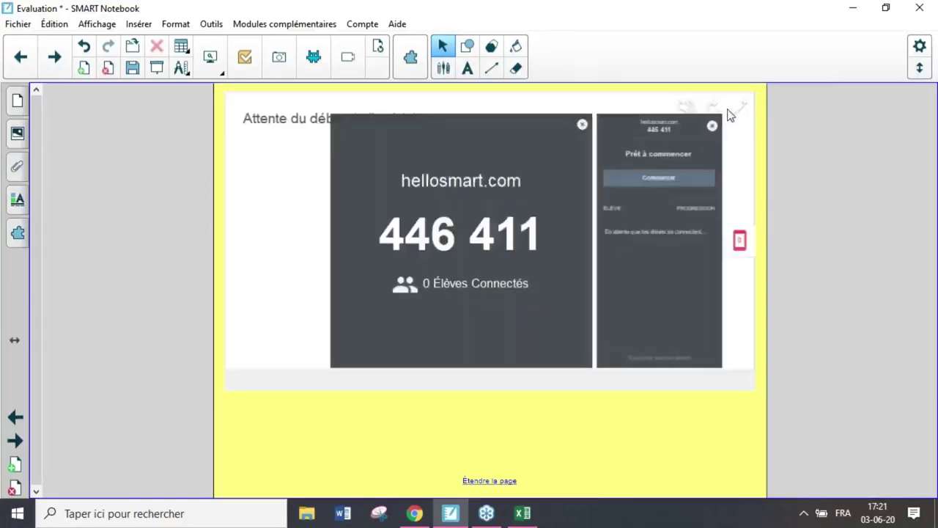
left_click(741, 109)
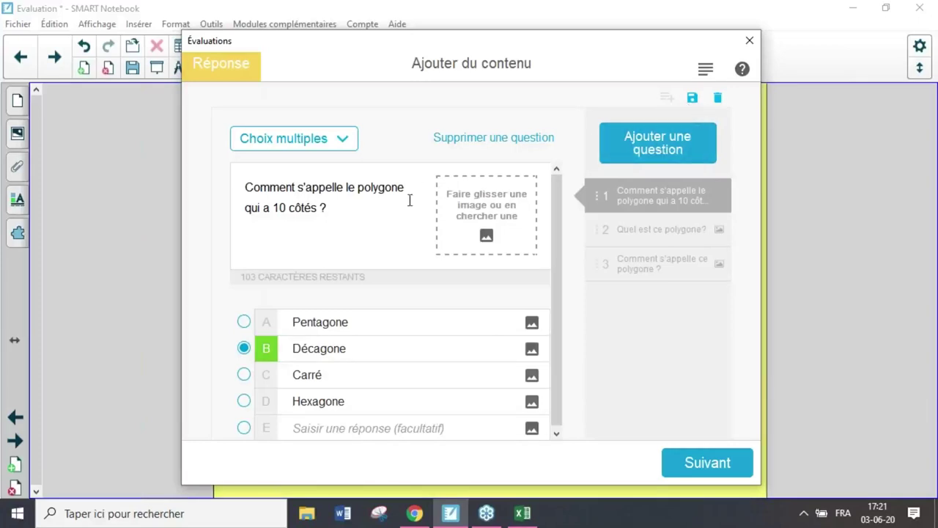
scroll(411, 220, "down", 1)
left_click(327, 209)
left_click_drag(327, 209, 229, 177)
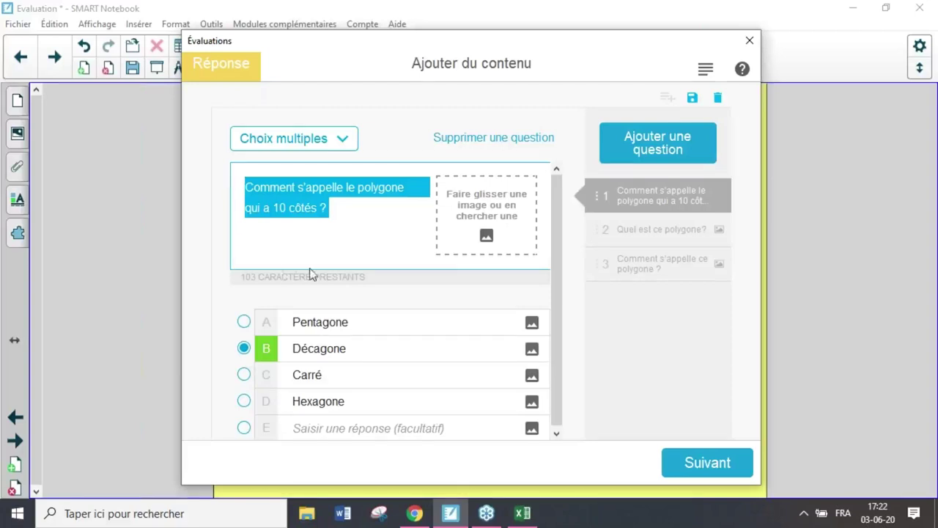
left_click_drag(347, 208, 233, 182)
scroll(517, 288, "down", 1)
double_click(375, 324)
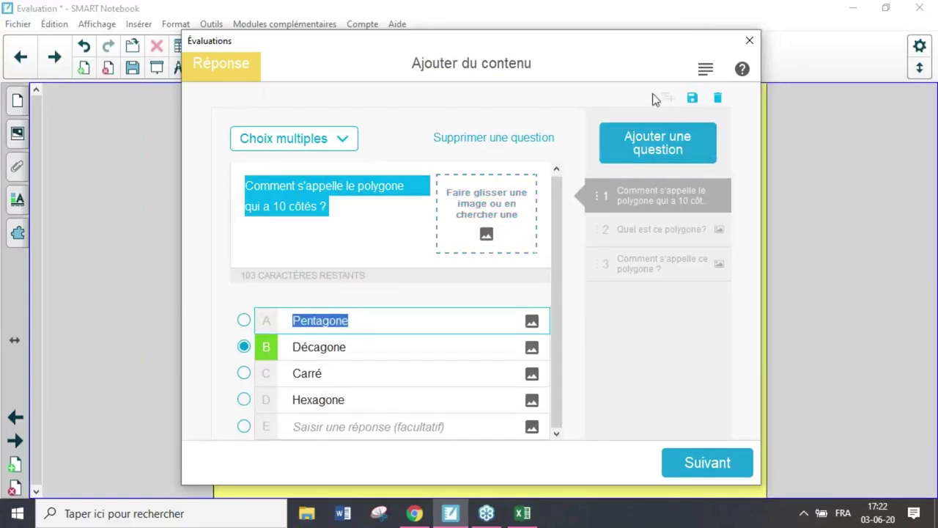
Save the quiz content for reuse under the name "Nom des polygones"
left_click(689, 99)
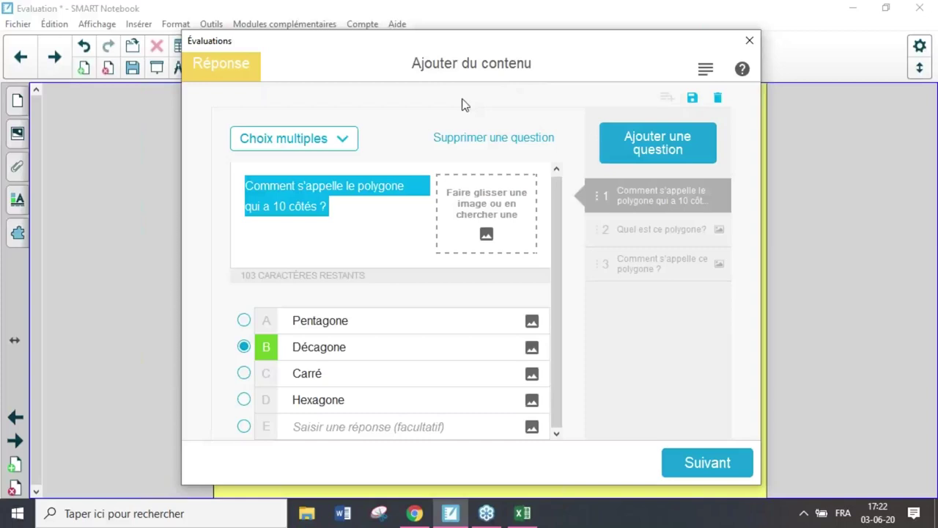
left_click(693, 99)
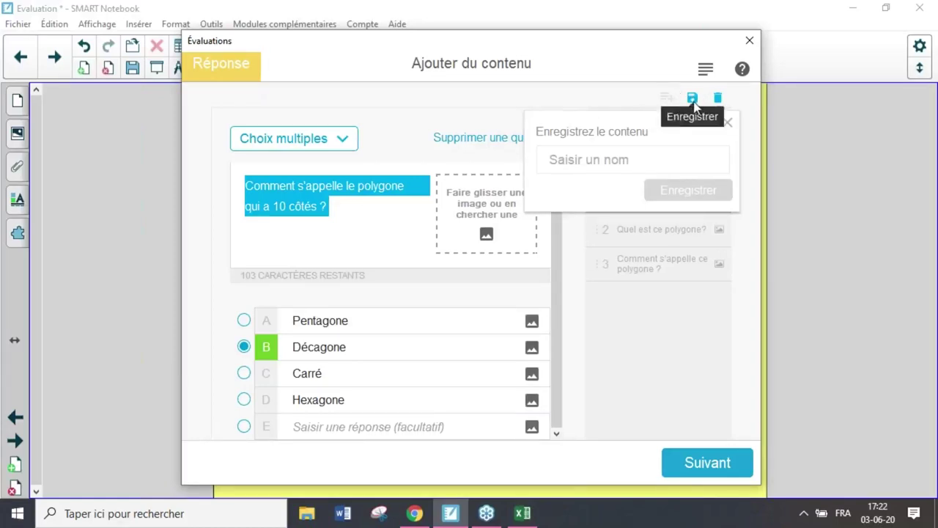
left_click(607, 162)
type("N")
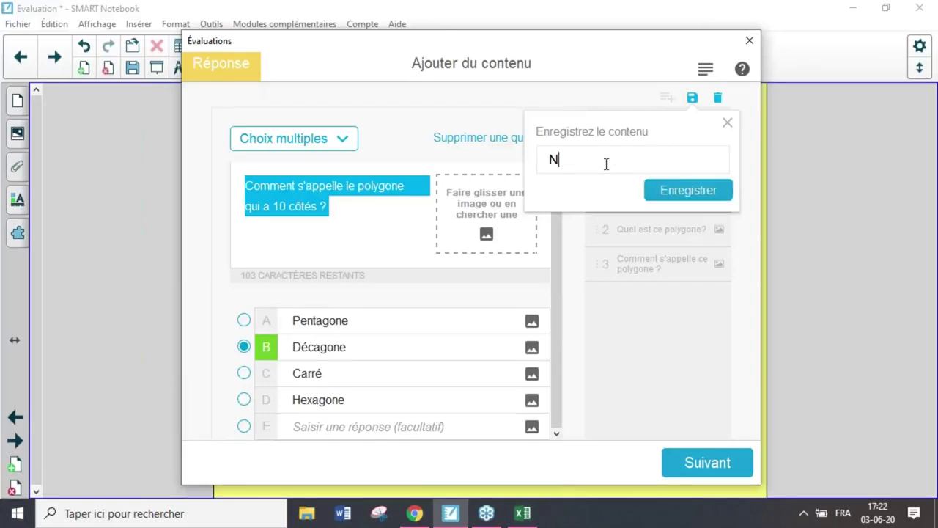
type("om des polygones")
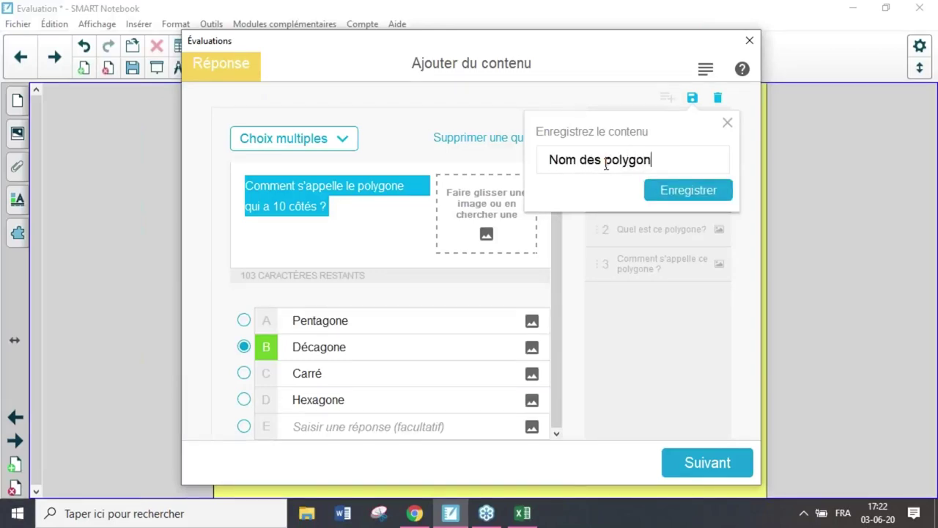
left_click(674, 189)
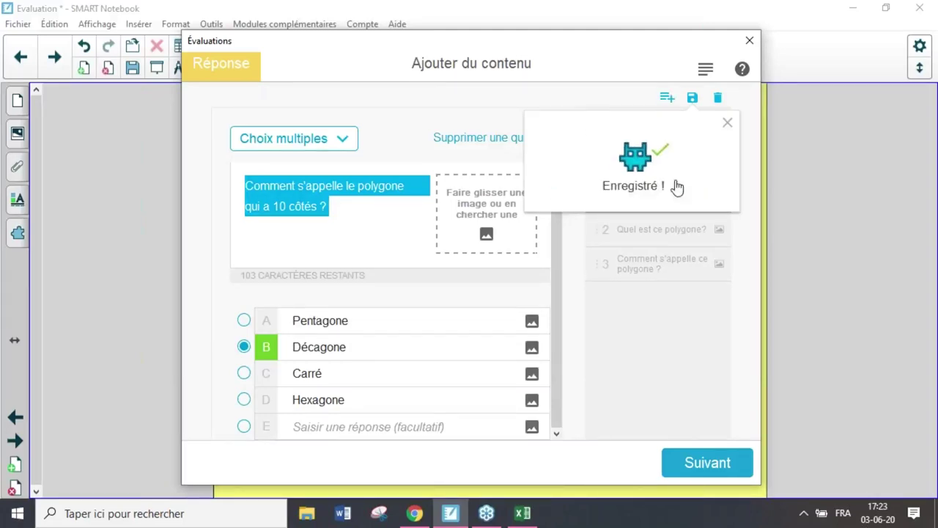
View the list of saved contents available for loading, and close it without loading anything
left_click(667, 97)
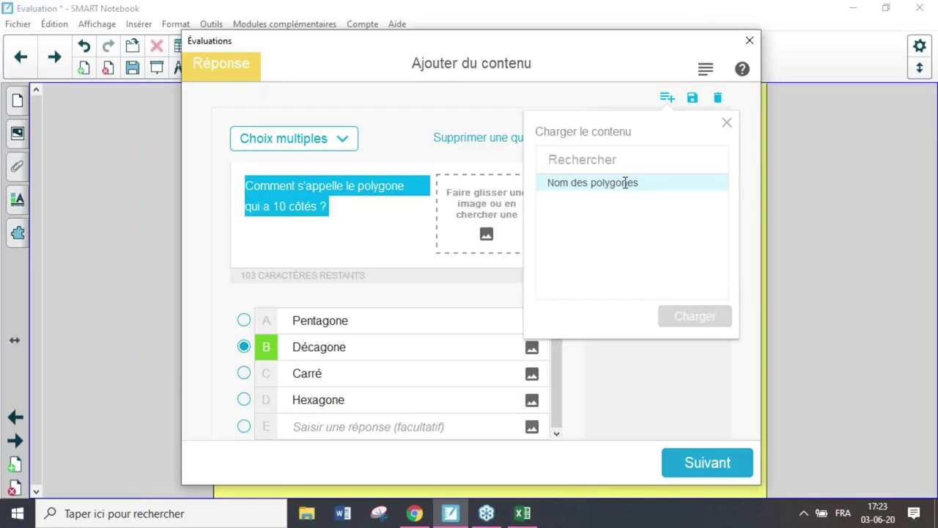
left_click(617, 95)
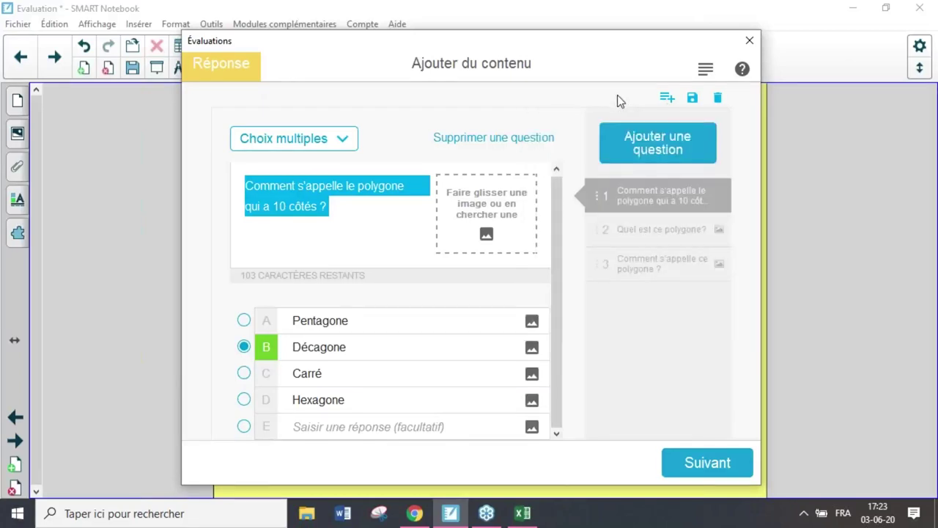
left_click(701, 478)
left_click(702, 477)
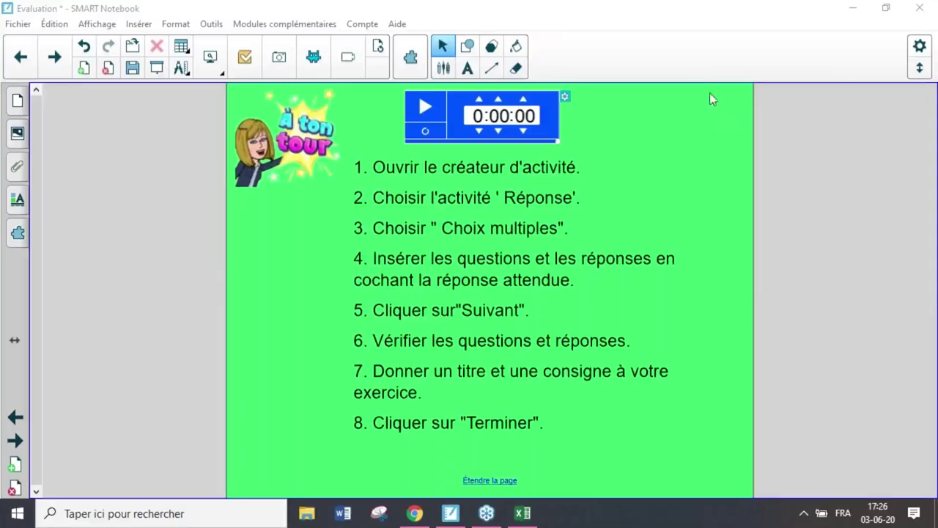
Switch to SMART Learning Suite Online in Chrome, advance to the "Réponse" activity on page 13 and start it for the class
left_click(415, 514)
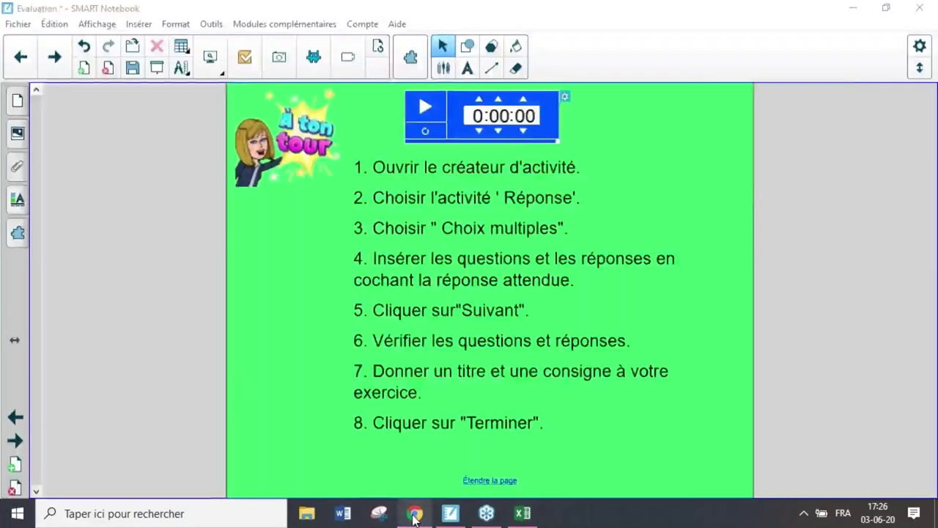
left_click(16, 478)
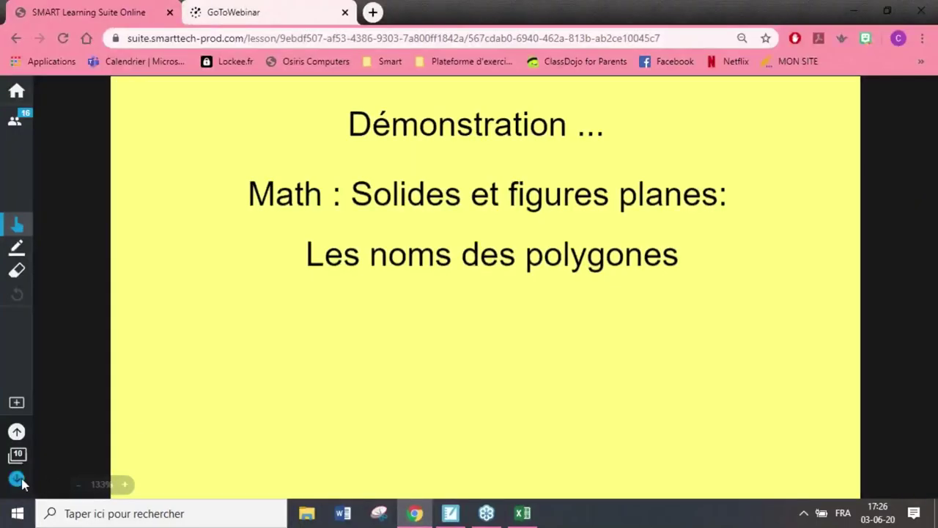
key("Down")
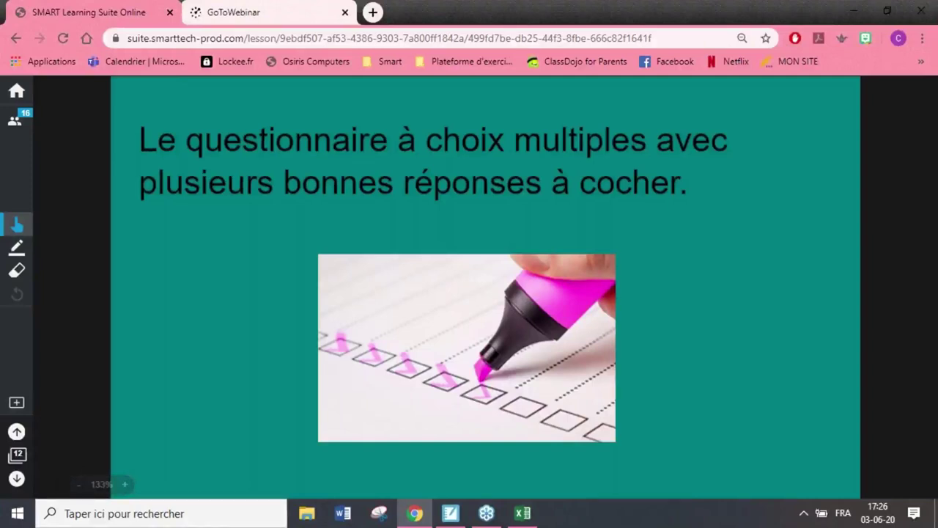
left_click(17, 480)
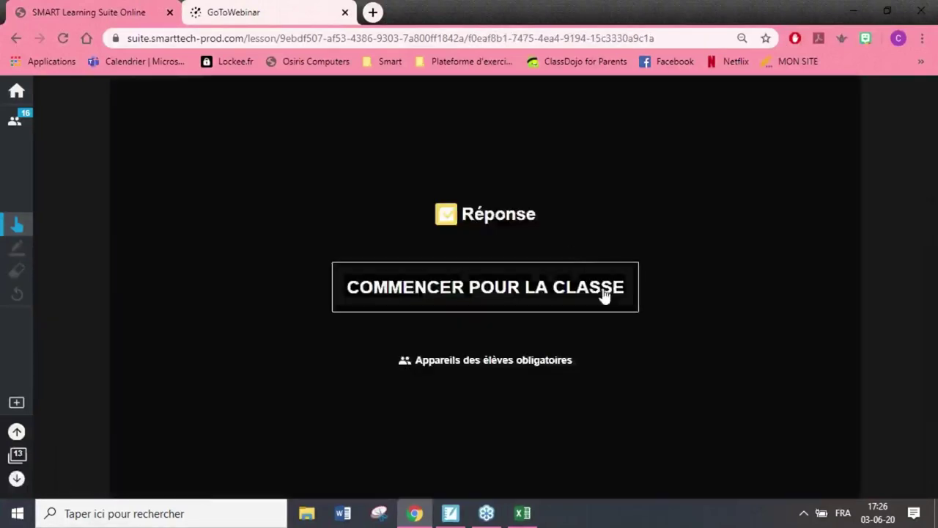
left_click(608, 296)
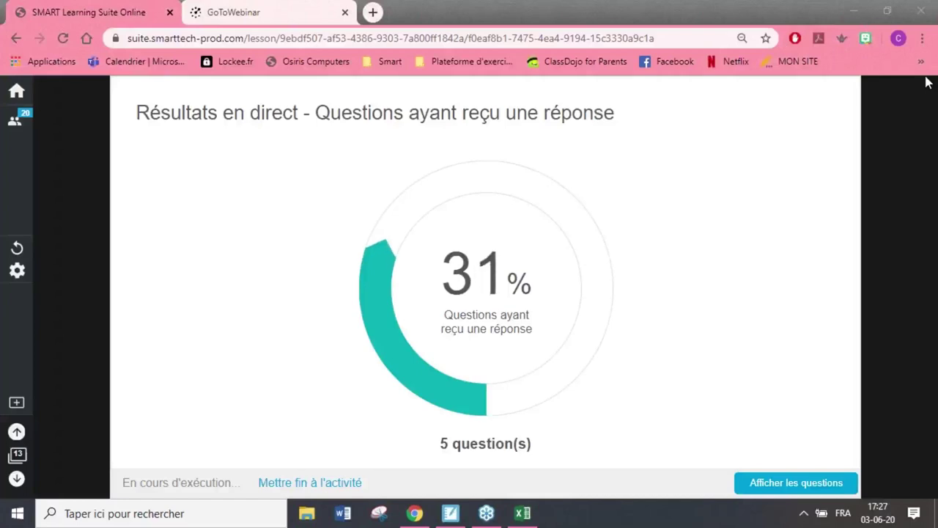
Display the activity's questions one by one up to the fifth, briefly showing the live results of question 3
left_click(799, 482)
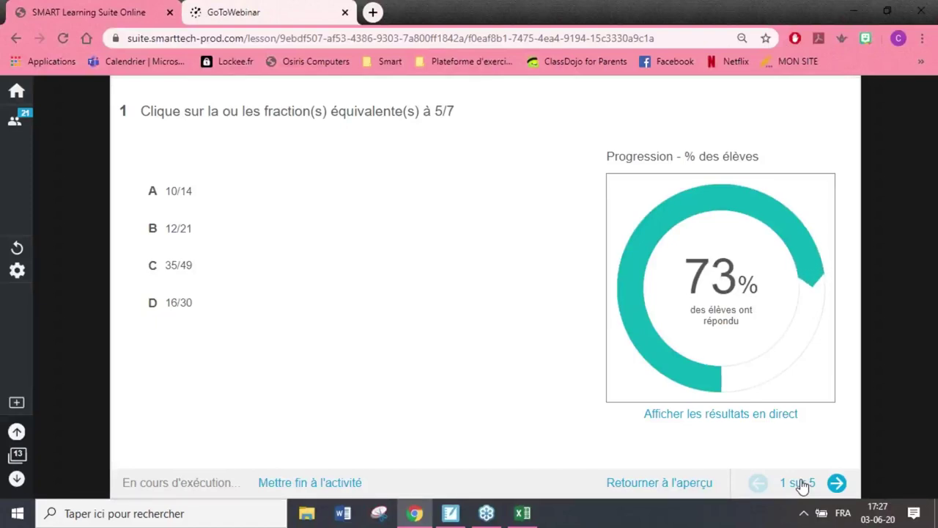
left_click(837, 483)
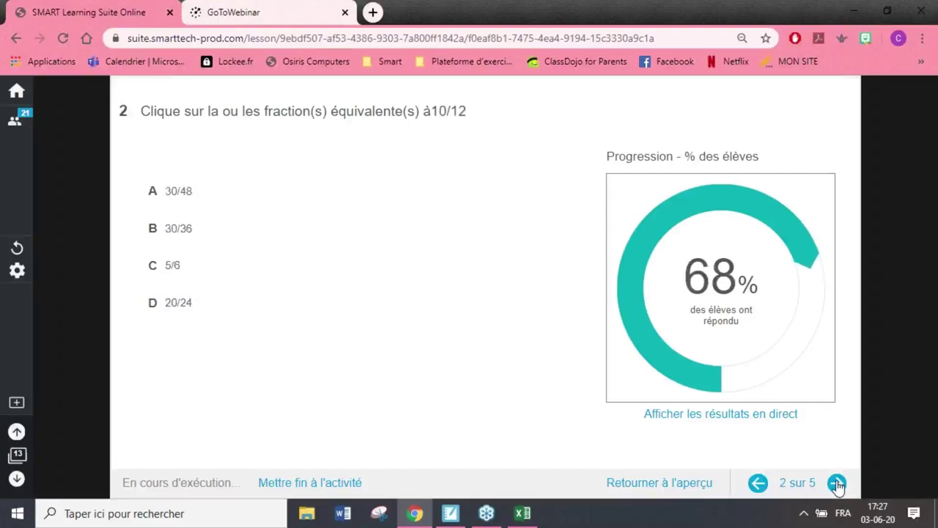
left_click(837, 484)
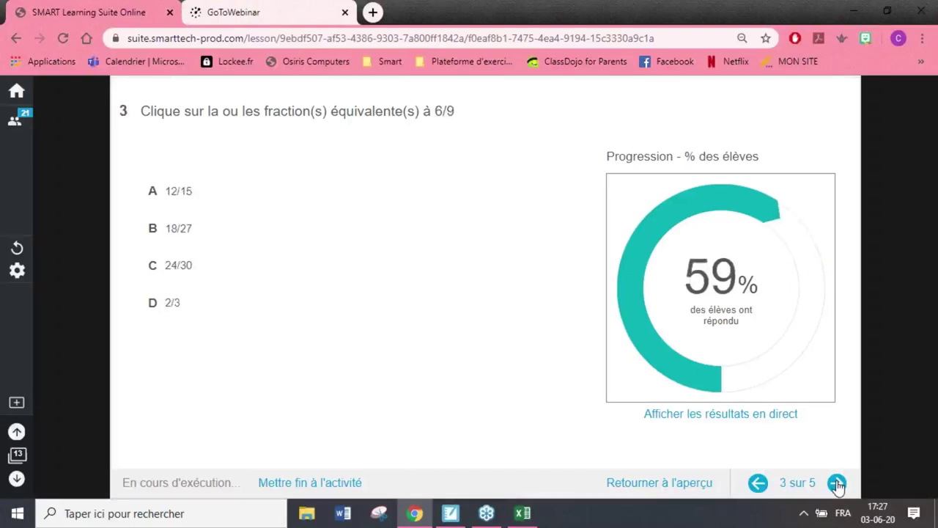
left_click(760, 416)
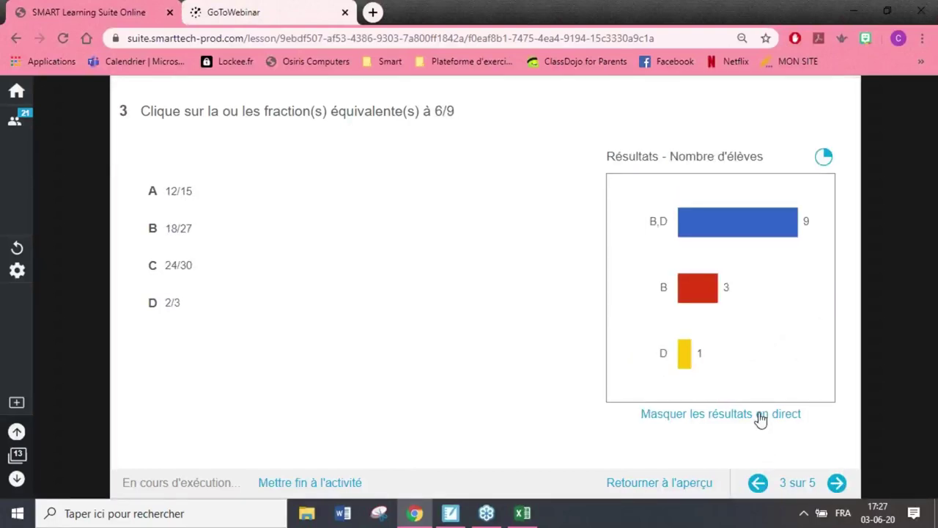
left_click(759, 415)
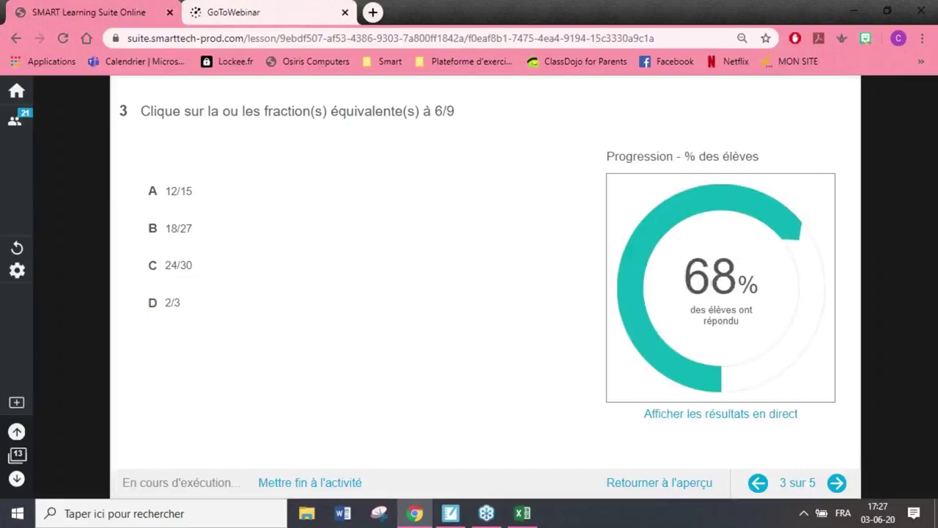
left_click(837, 483)
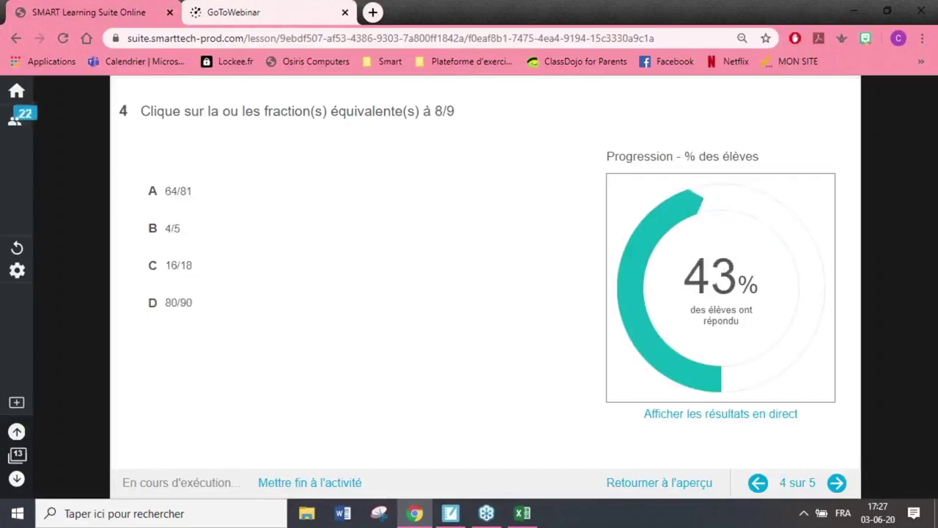
left_click(837, 483)
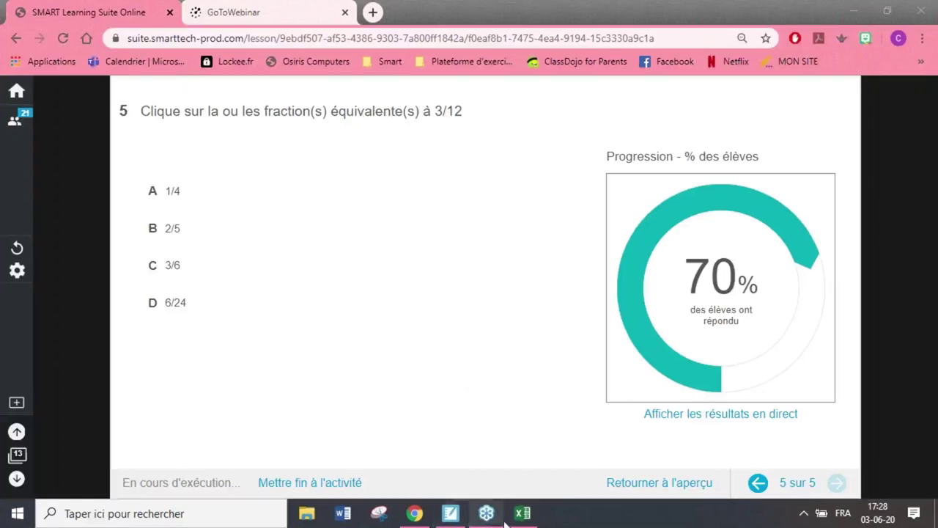
Go back through the running activity's questions to the first, and return to the fifth to check the response progress
mouse_move(487, 513)
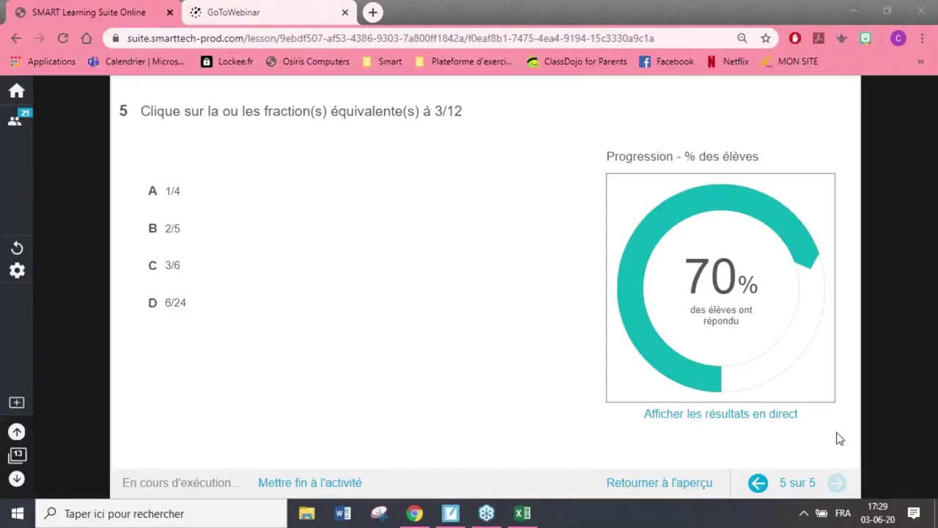
left_click(759, 484)
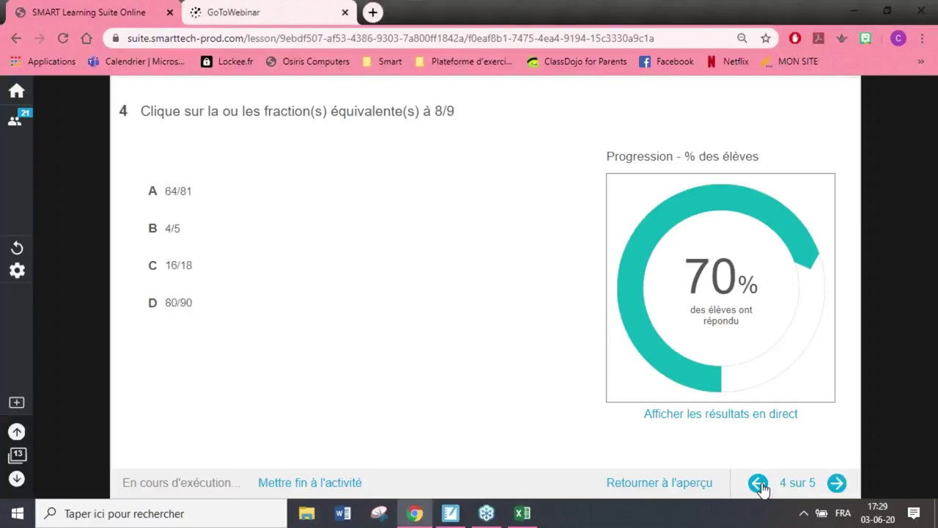
left_click(759, 483)
left_click(759, 483)
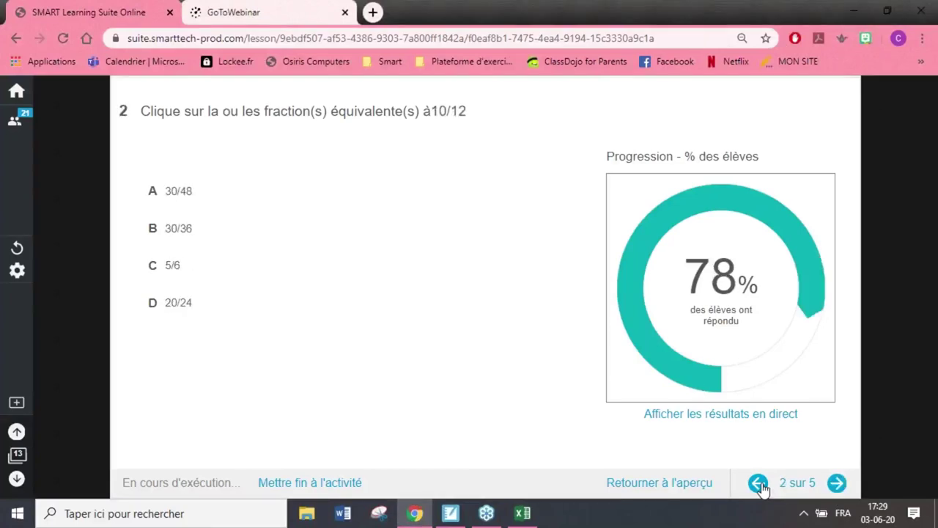
left_click(759, 484)
left_click(836, 484)
left_click(836, 484)
left_click(837, 483)
left_click(837, 483)
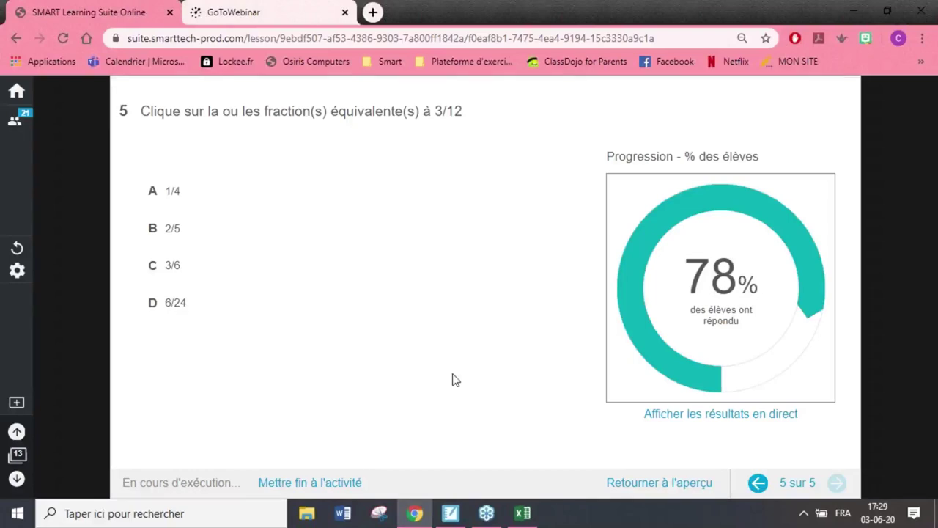
End the equivalent-fractions activity, start its verification and examine the students' progress list
left_click(326, 483)
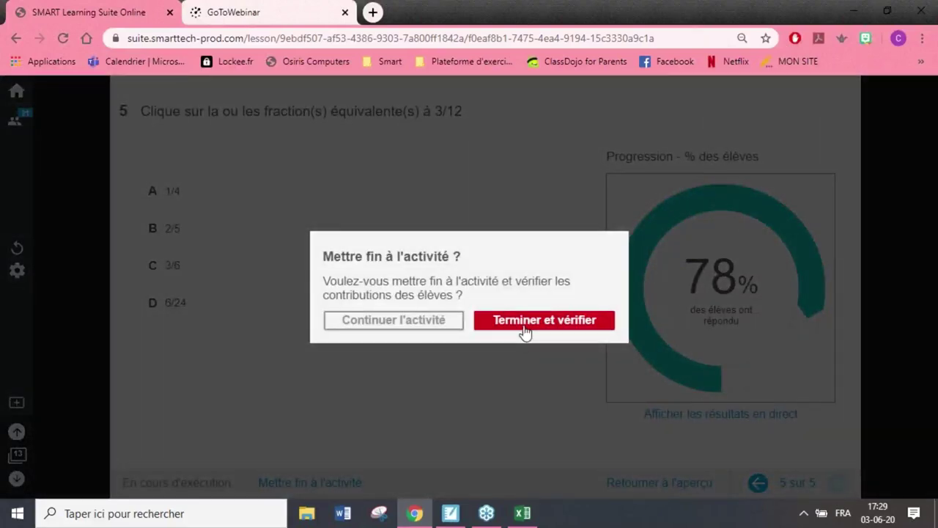
left_click(525, 330)
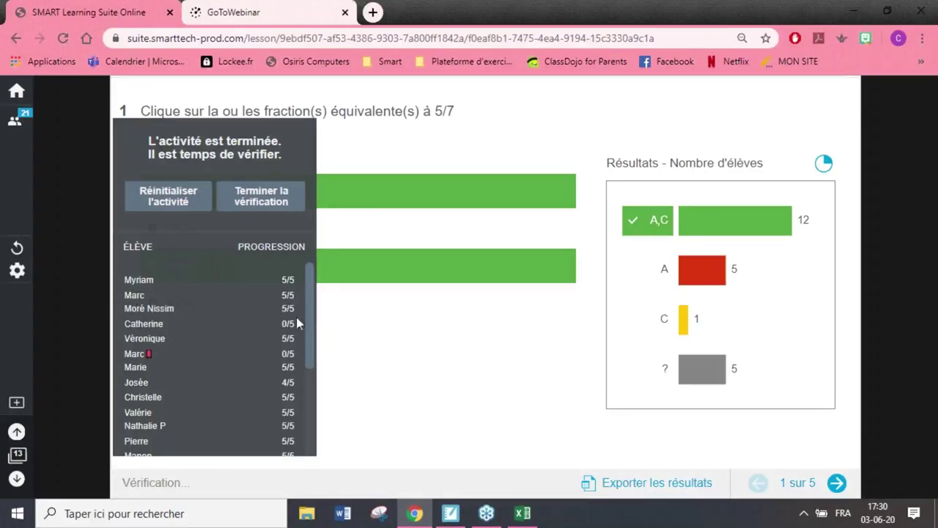
left_click_drag(307, 314, 304, 293)
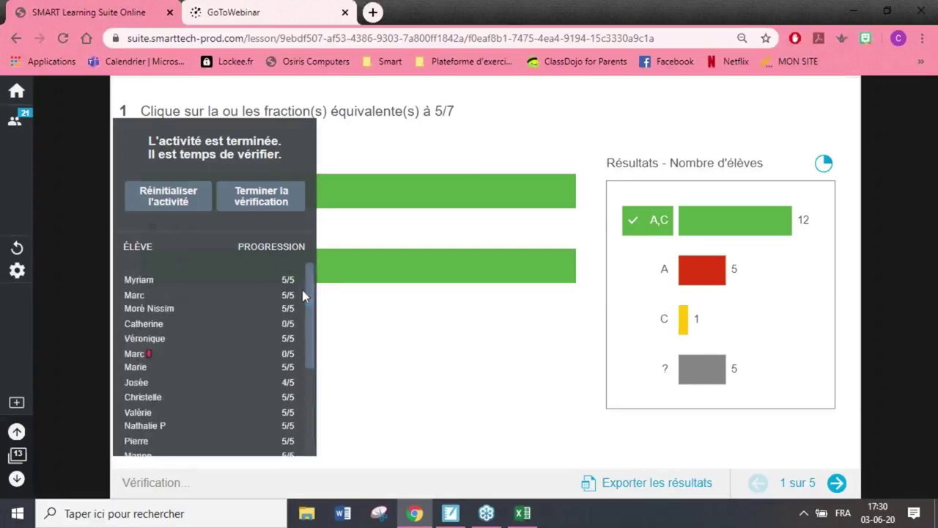
Review the correct answers and class results of questions 2 to 5, and move on to page 14, "Les formes de phrases"
left_click(837, 486)
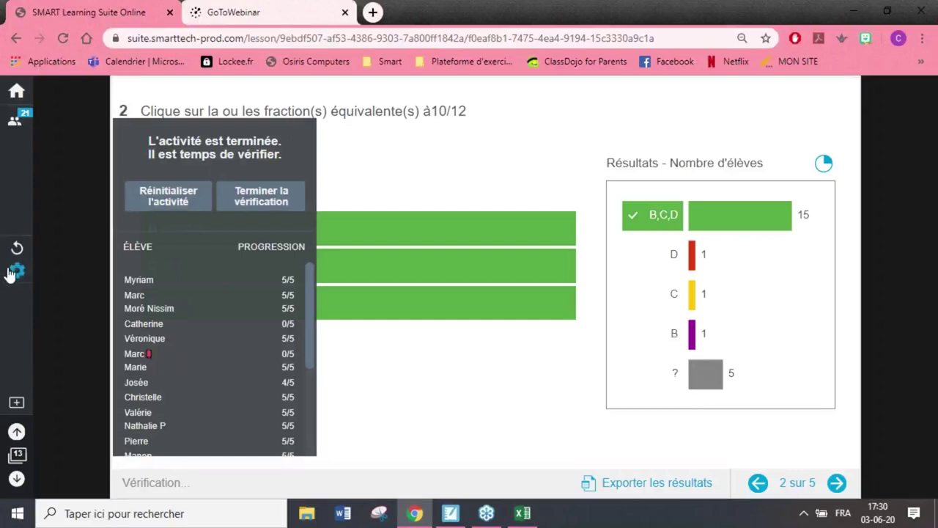
left_click(836, 484)
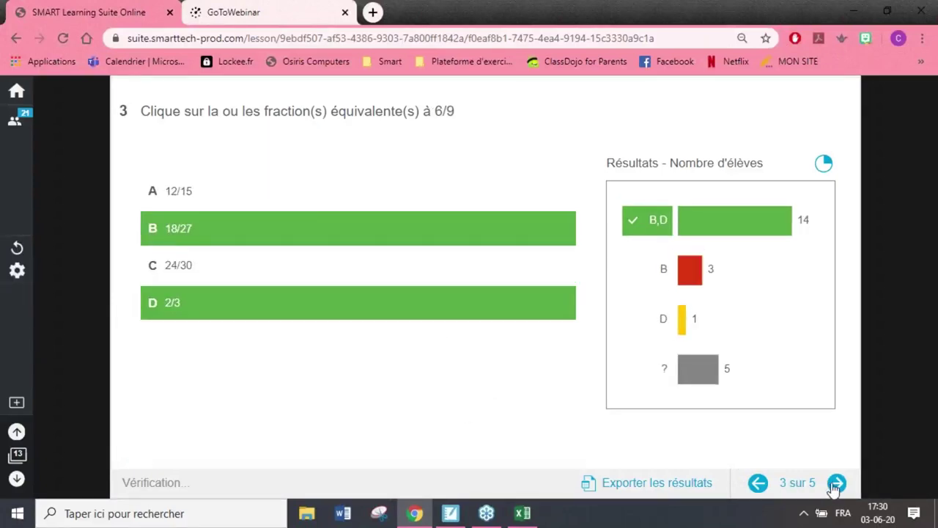
left_click(837, 484)
left_click(837, 484)
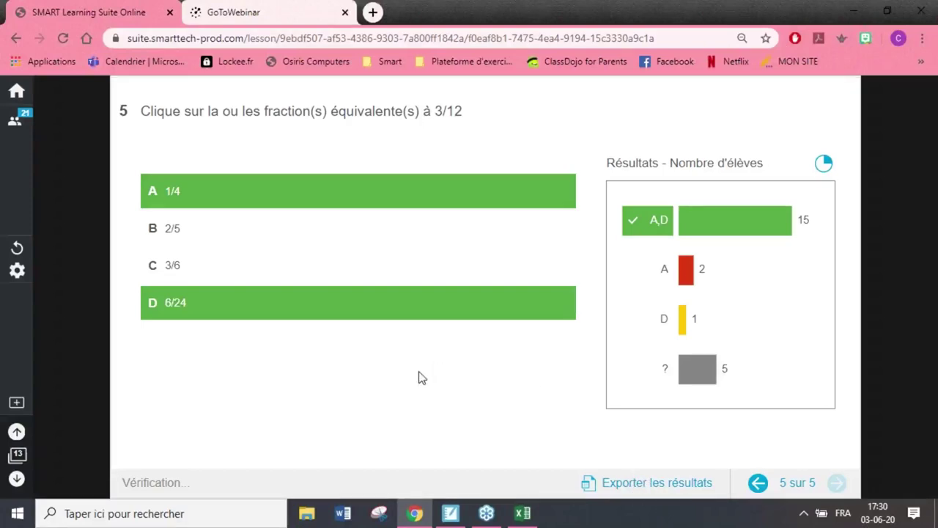
left_click(20, 480)
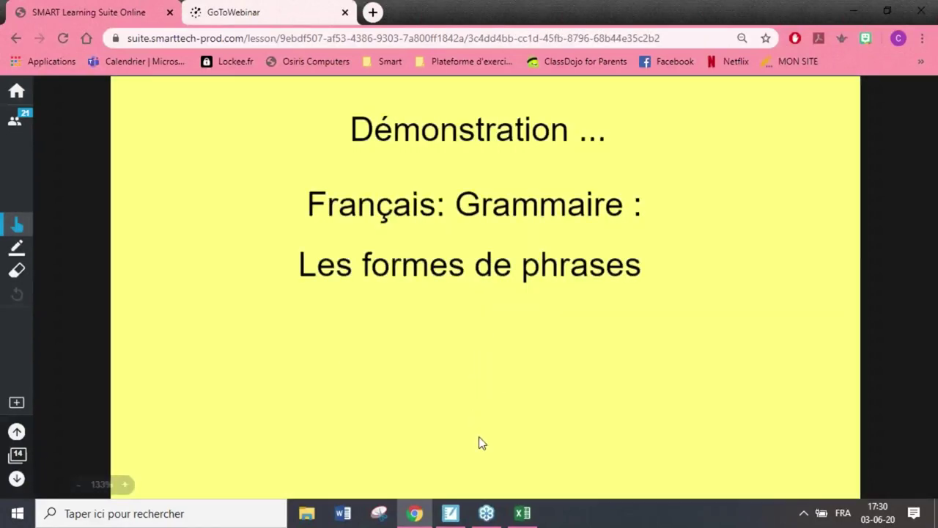
Switch to SMART Notebook and advance the Evaluation lesson to the "Les formes de phrases" demonstration page
left_click(463, 522)
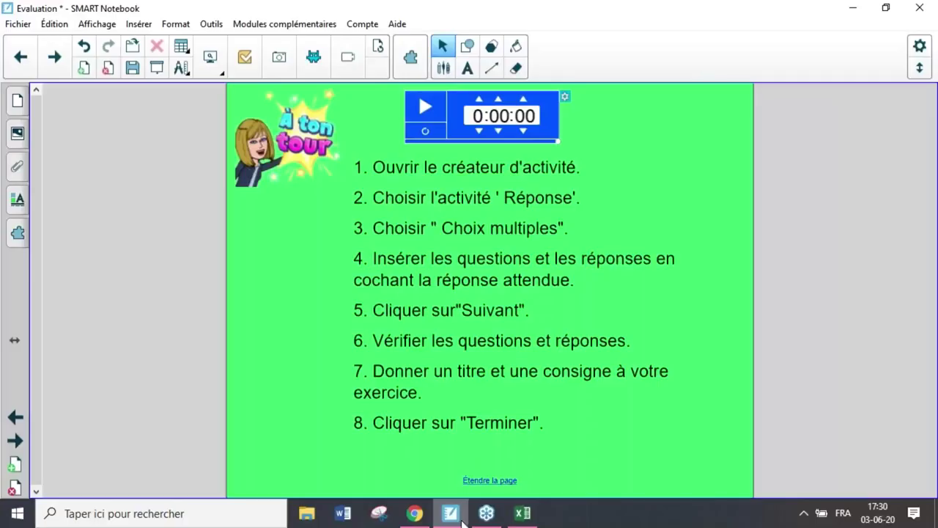
left_click(14, 442)
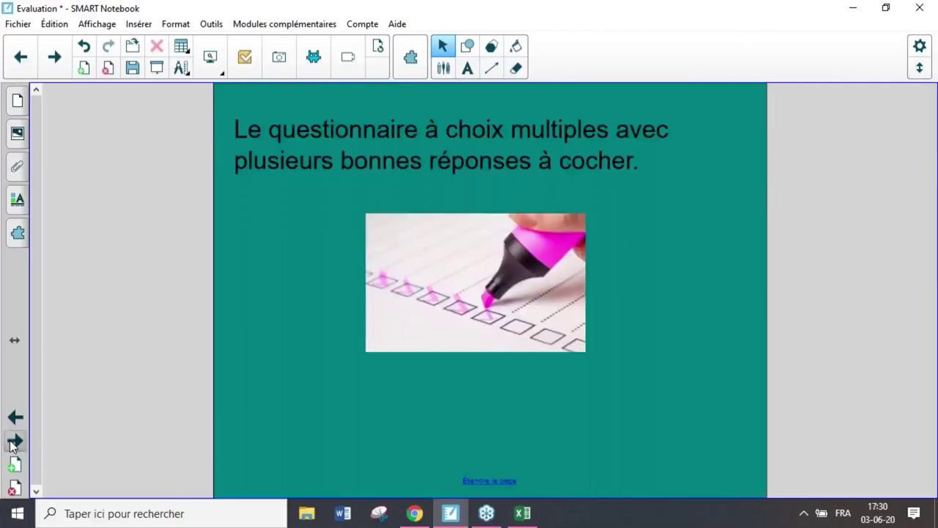
left_click(15, 441)
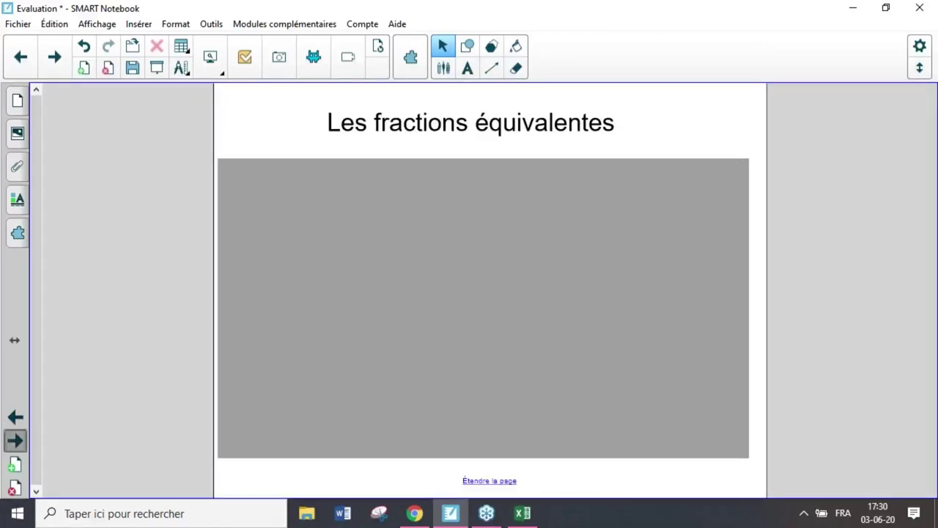
left_click(15, 440)
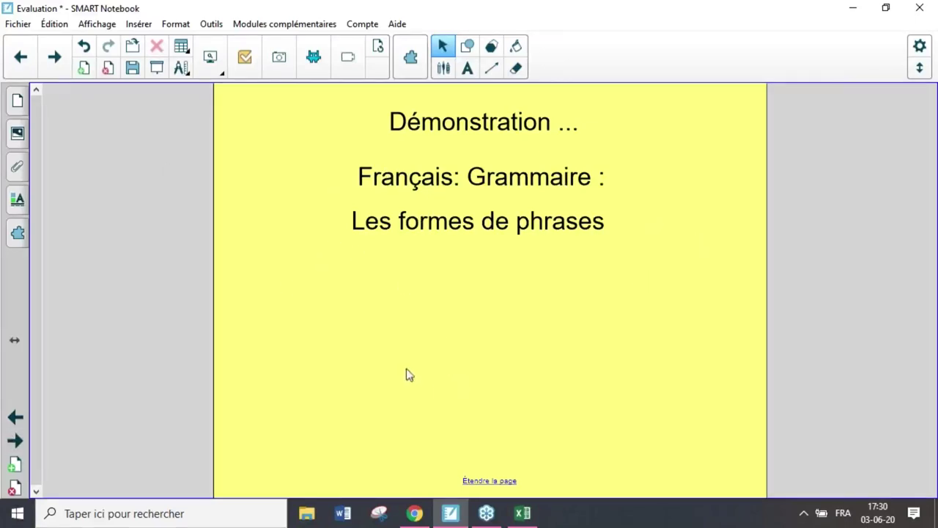
Create a new Réponse activity and set its first question's type to Réponses multiples
left_click(314, 59)
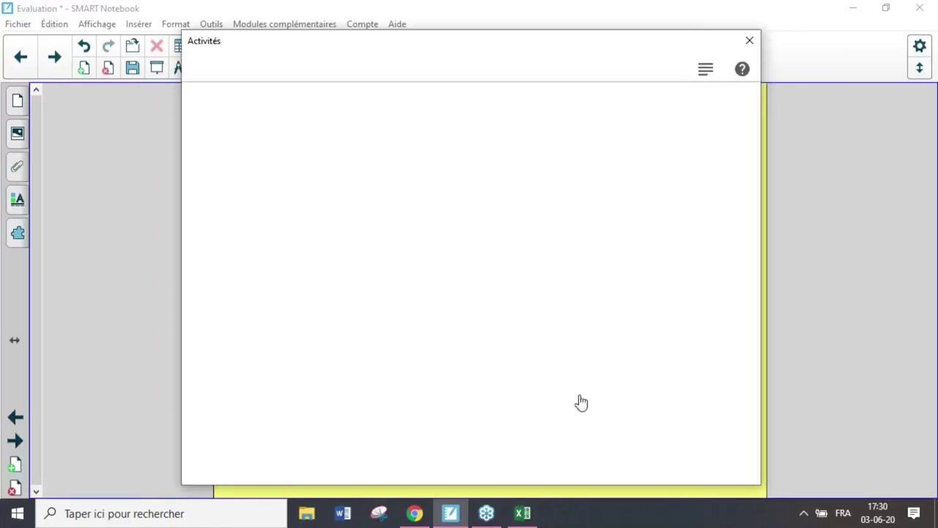
scroll(577, 384, "down", 1)
scroll(577, 383, "down", 3)
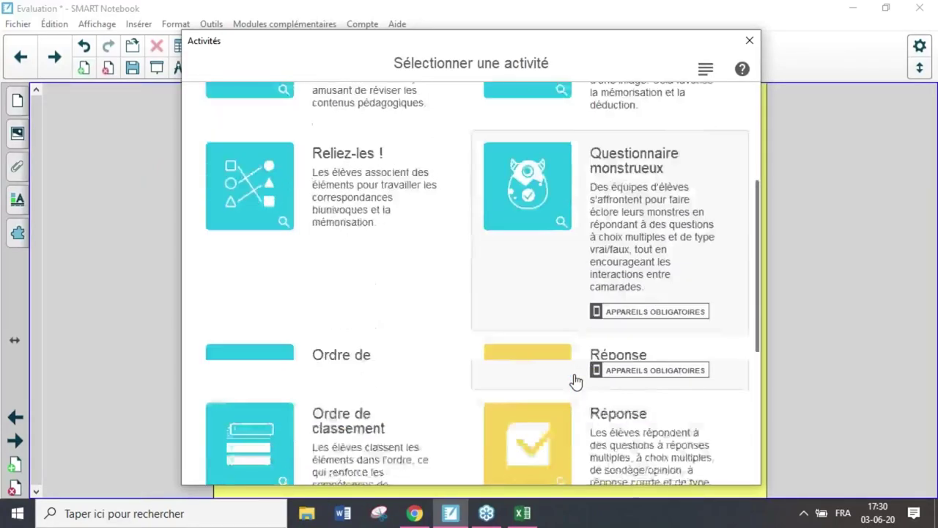
left_click(614, 317)
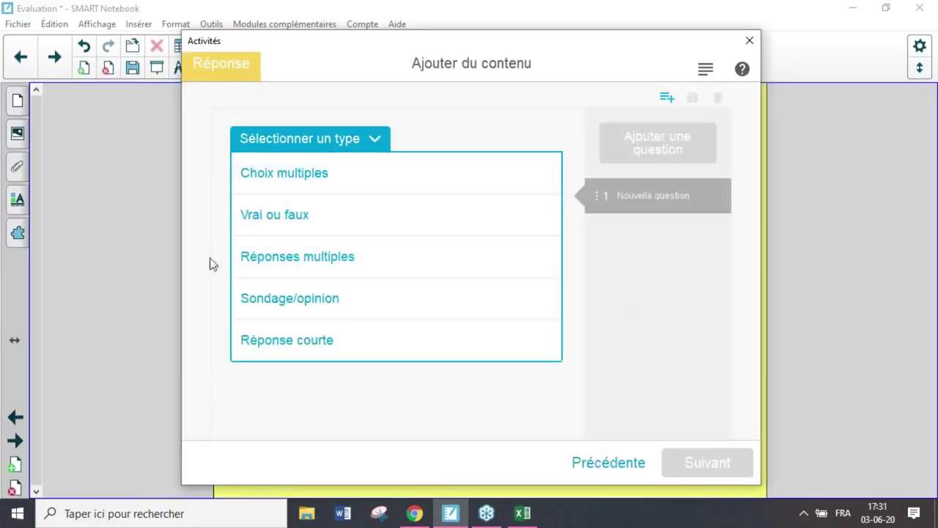
left_click(283, 262)
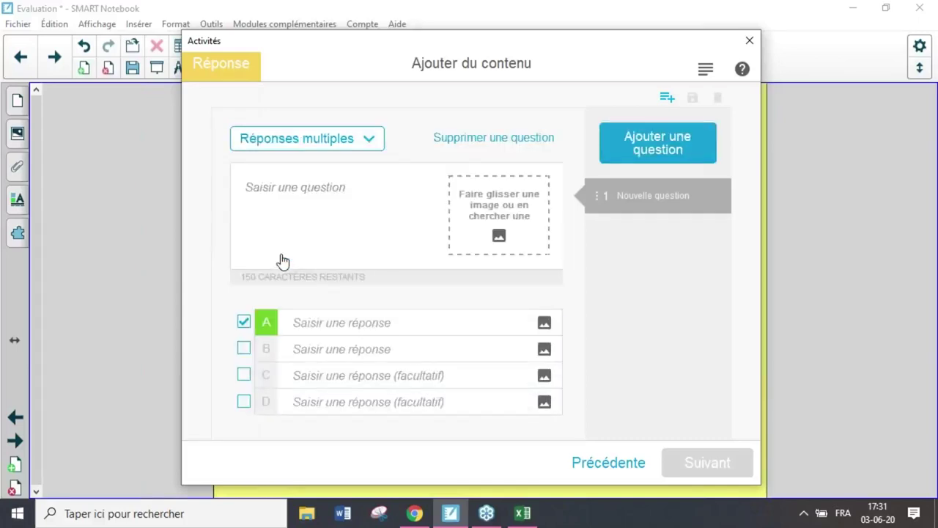
Enter "Les enfants partent en vacances !" as the text of question 1
left_click(279, 191)
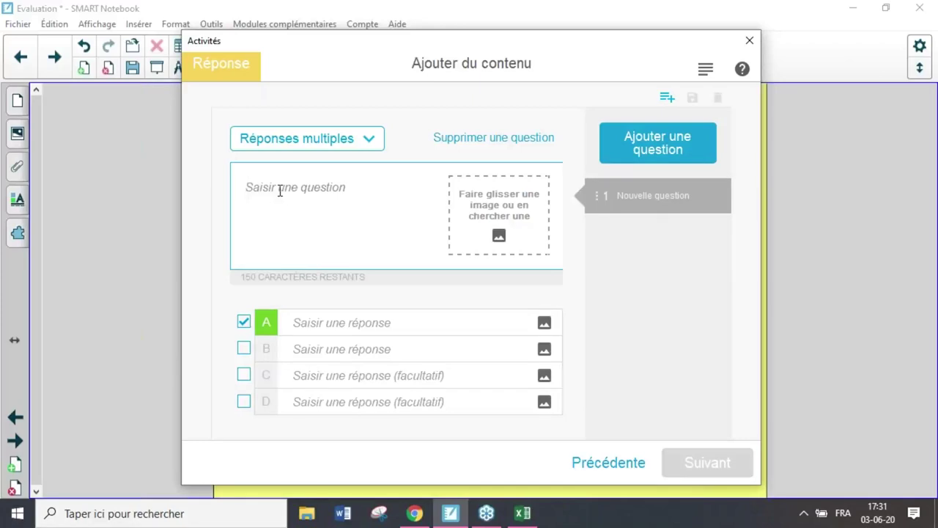
type("LEs enfants")
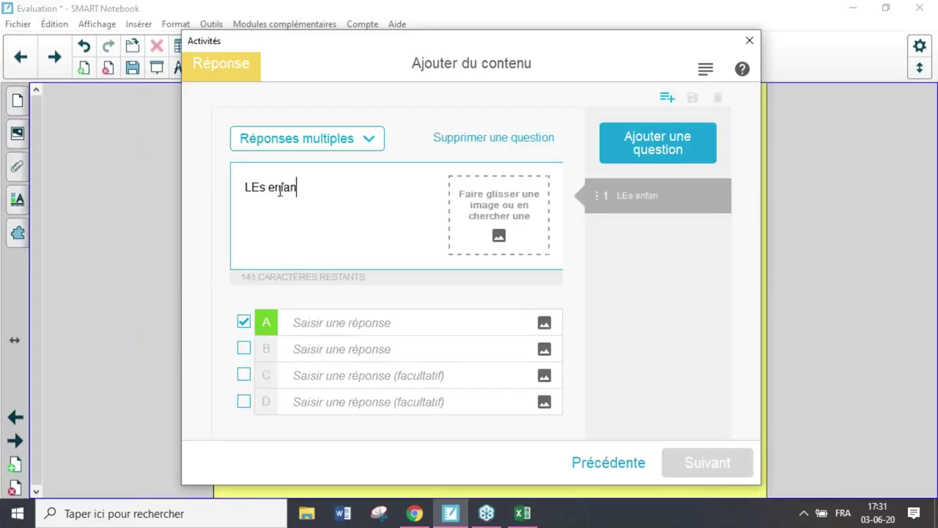
left_click(257, 189)
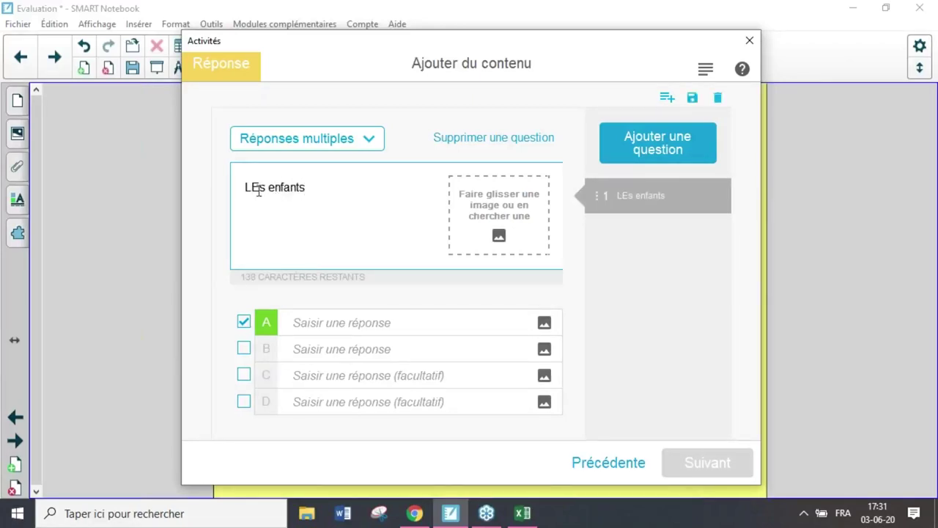
key("BackSpace")
type("e")
left_click(327, 189)
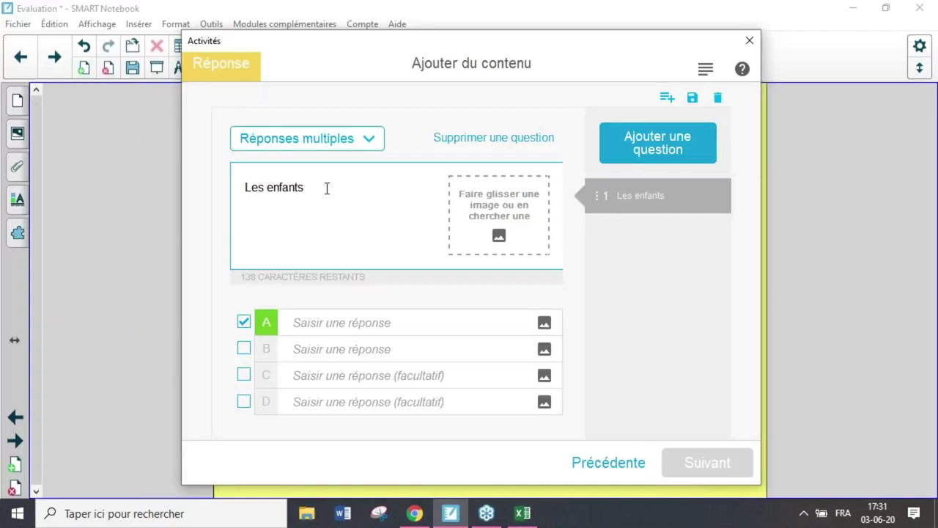
type("partent en va")
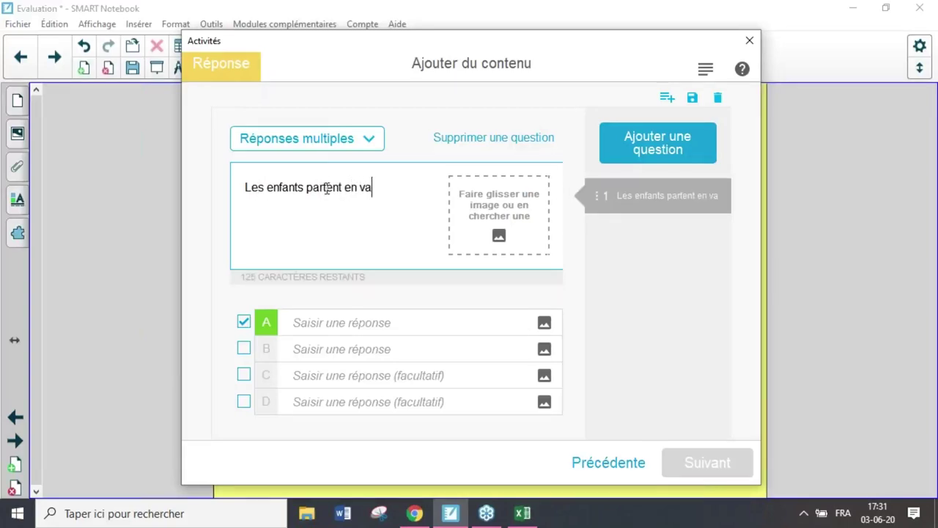
type("cances ")
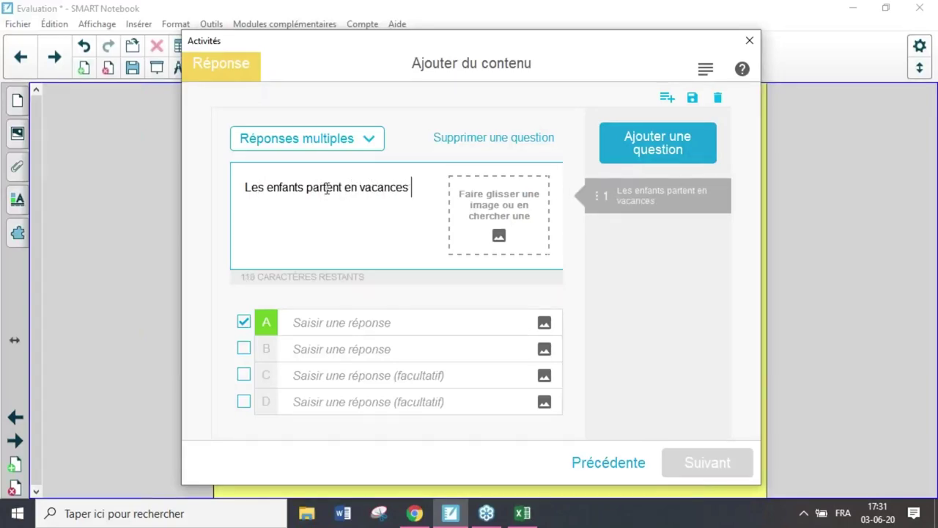
type("!")
Fill in question 1's answers A to C with "active", "passive" and "affirmative"
left_click(327, 325)
type("active")
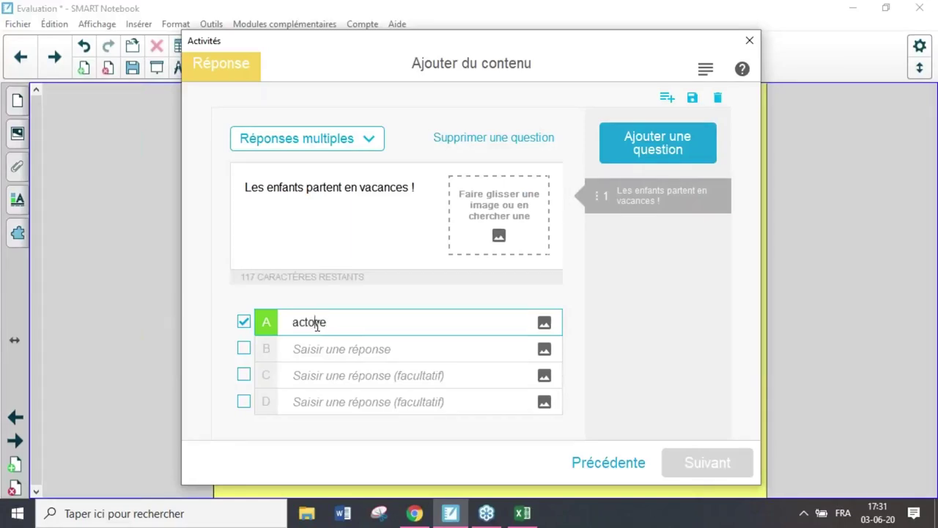
left_click(311, 347)
type("pa")
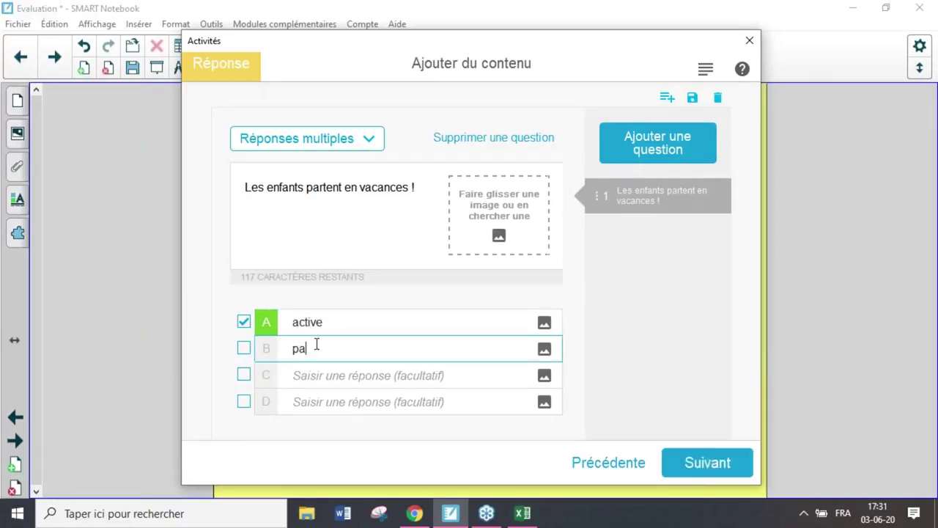
type("ssive")
left_click(328, 377)
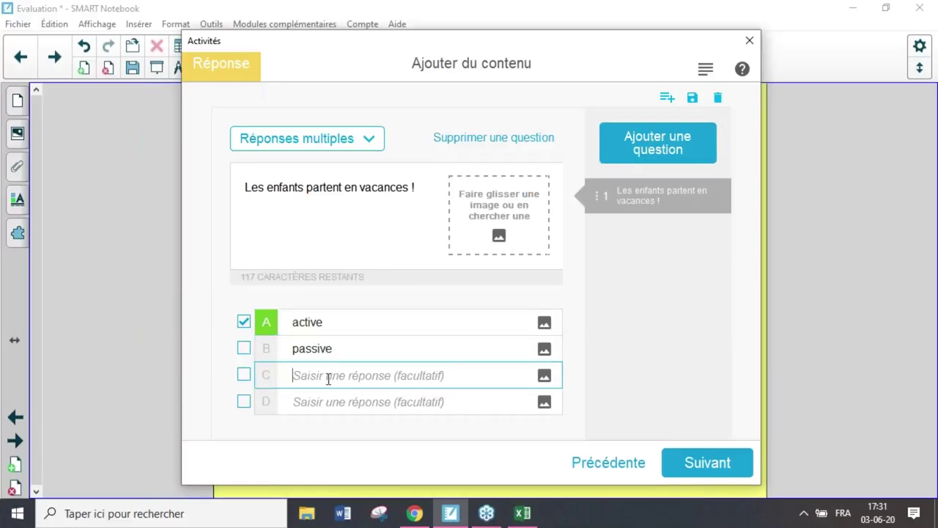
type("affirmative")
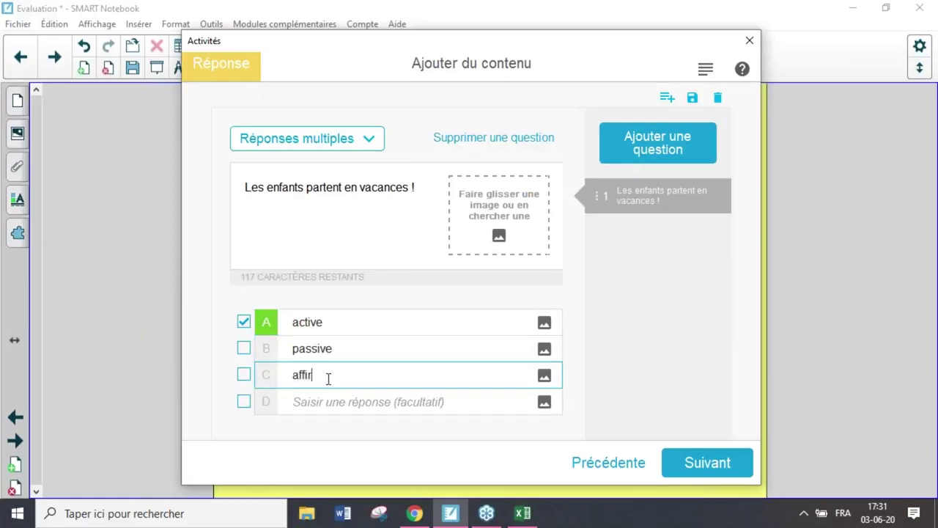
Fill in question 1's answers D to F with "négative", "emphatique" and "neutre"
left_click(339, 399)
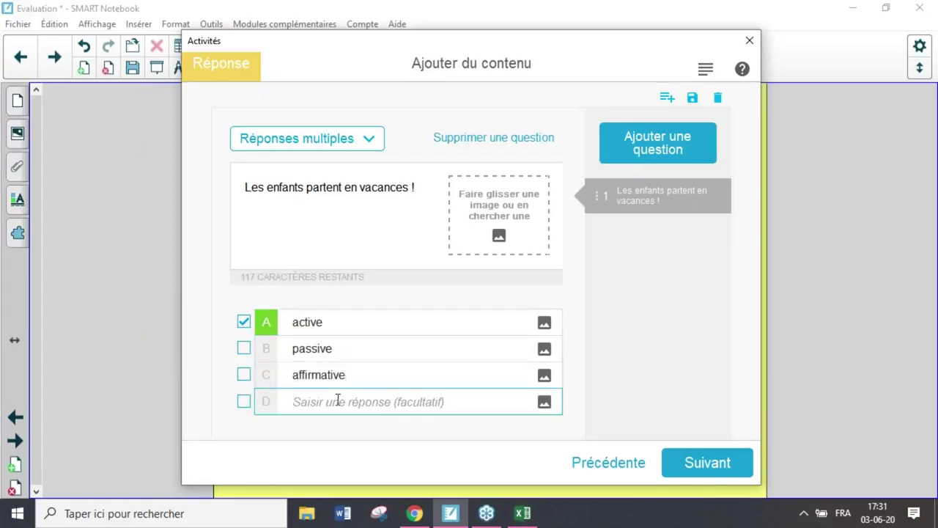
type("négative")
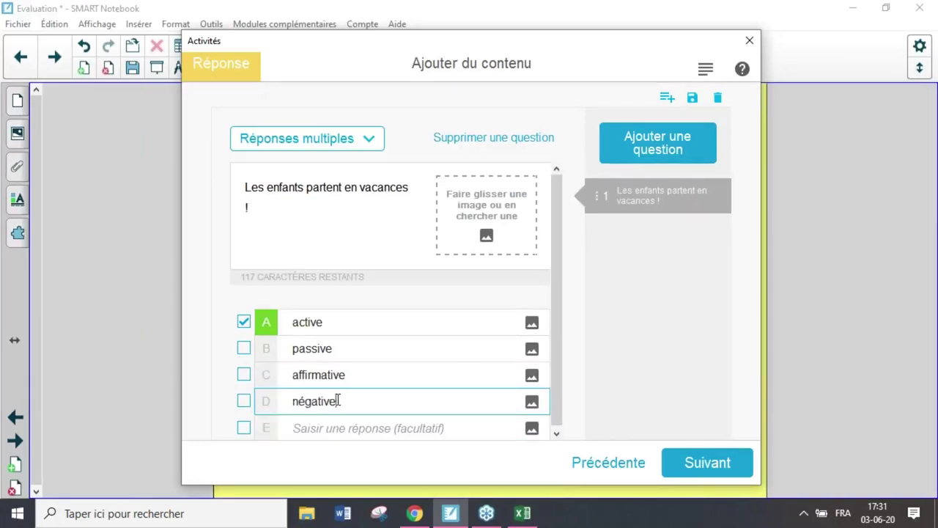
left_click(339, 421)
type("emphatique")
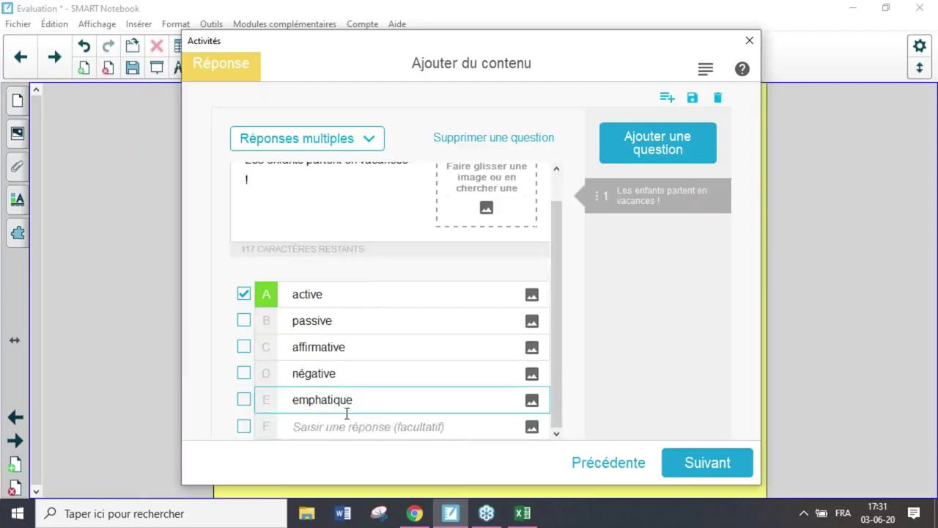
left_click(354, 425)
type("neutre")
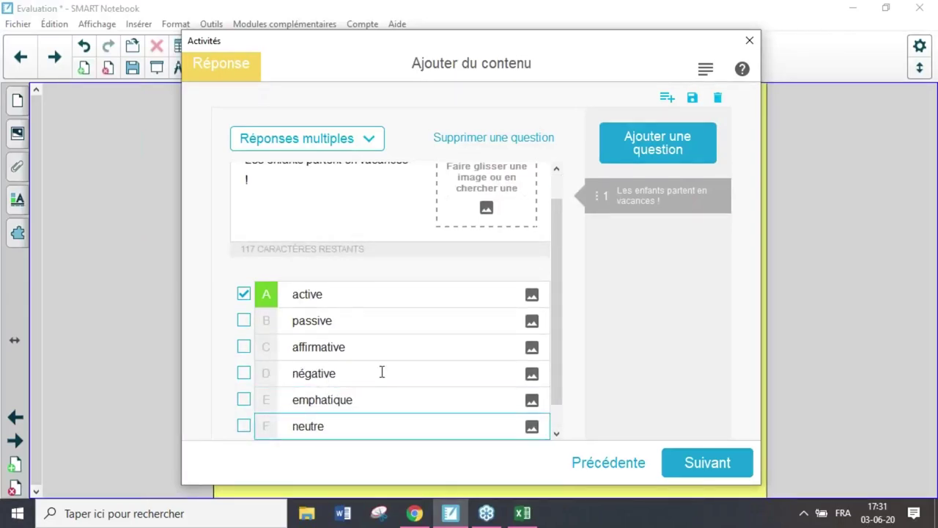
Mark "affirmative" and "neutre" as correct answers of question 1, in addition to "active"
scroll(318, 228, "up", 1)
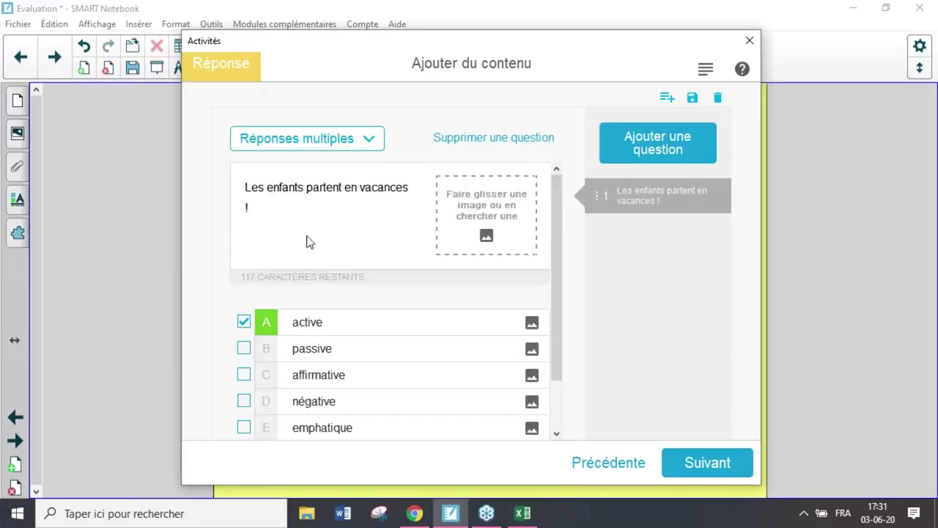
left_click(244, 375)
scroll(249, 403, "down", 1)
left_click(243, 410)
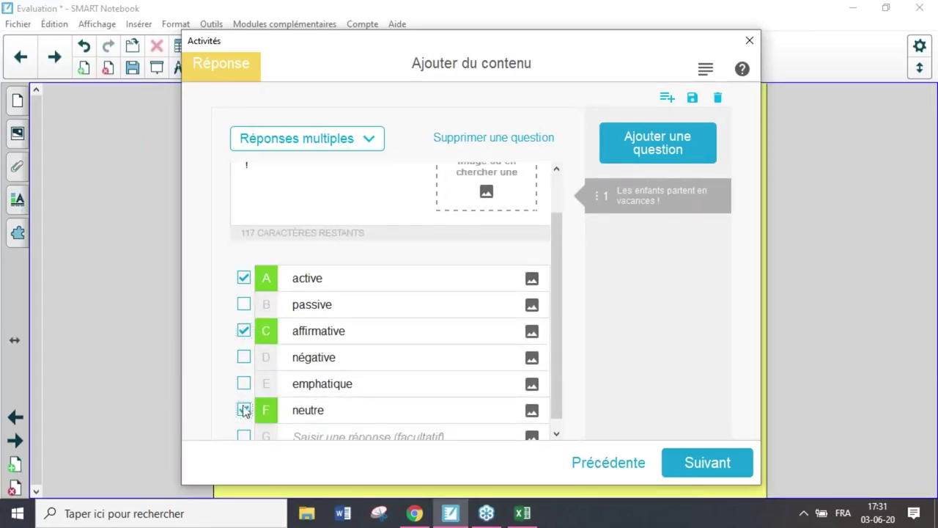
Add a second multiple-answer question with the text "Ce n'est pas ma faute !"
left_click(664, 145)
left_click(296, 186)
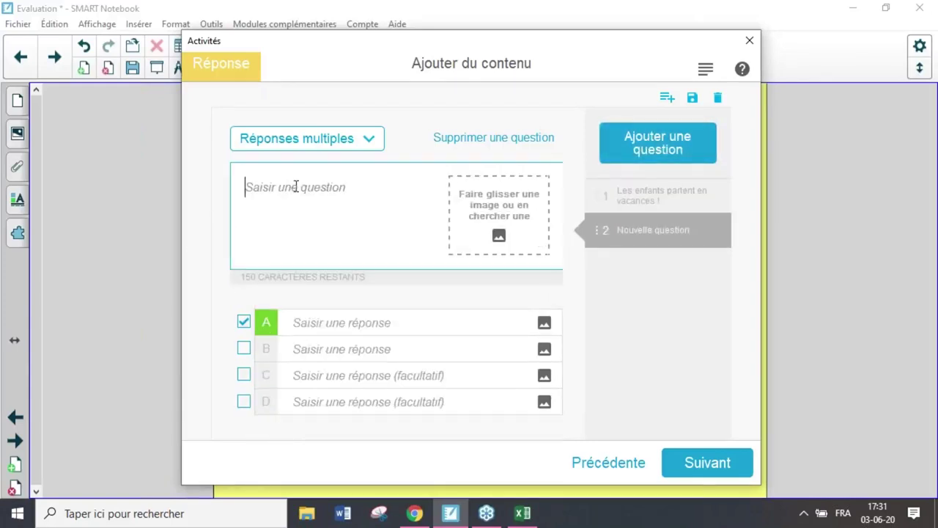
type("C")
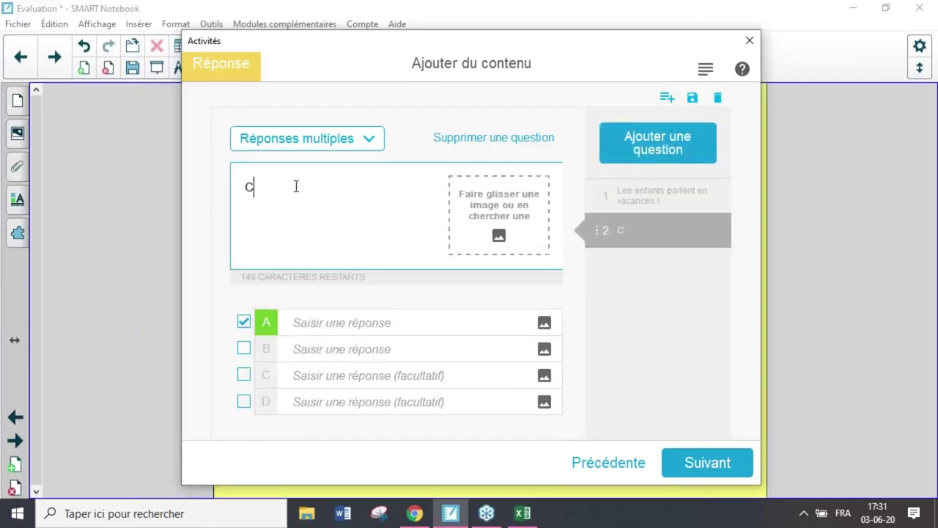
type("e n'est pas ma faute")
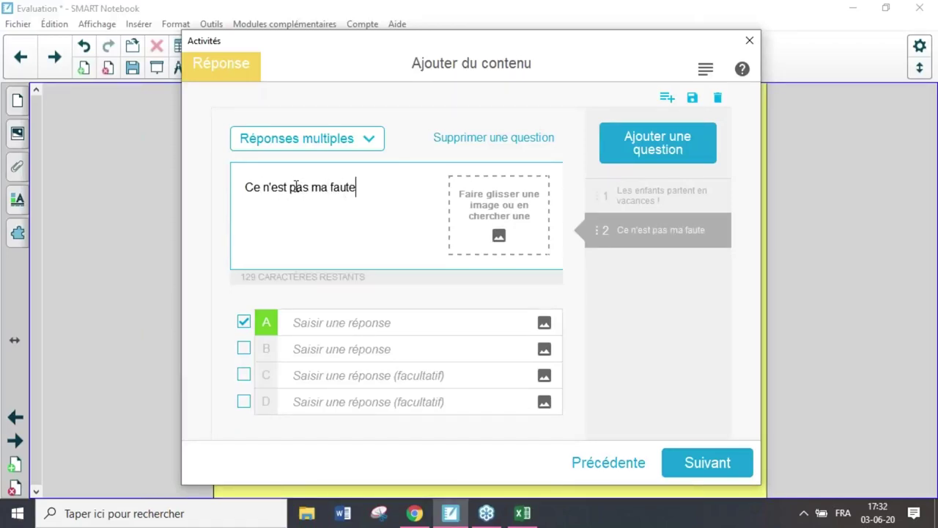
type(" !")
Fill in question 2's answers A to C with "active", "passive" and "emphatique"
left_click(296, 323)
type("active")
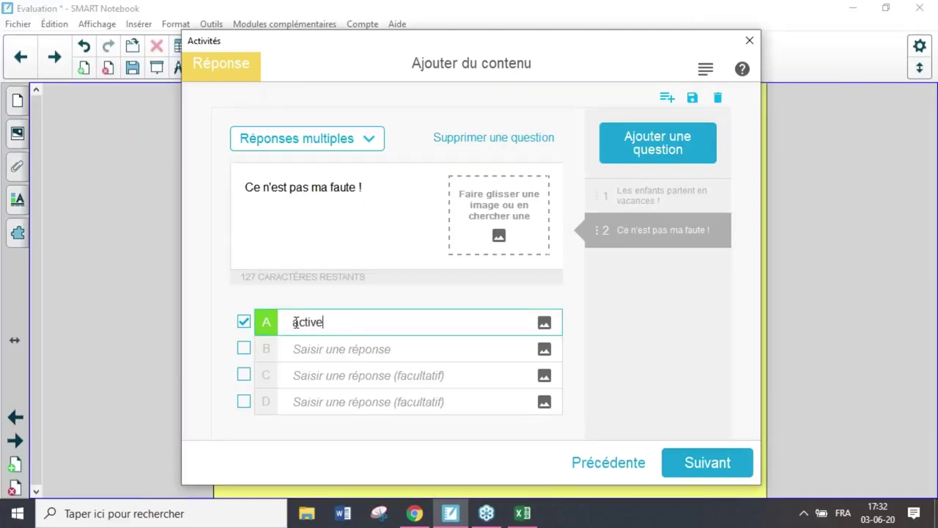
left_click(297, 351)
type("passive")
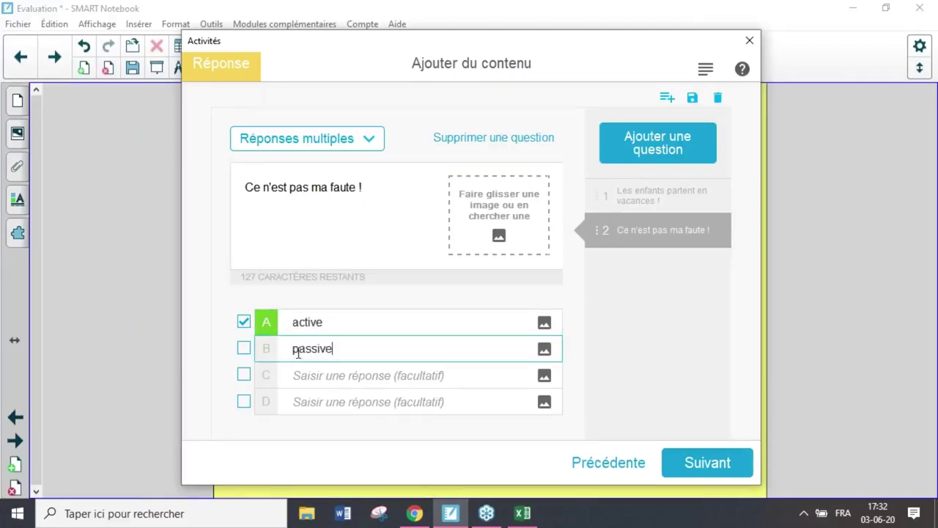
left_click(301, 376)
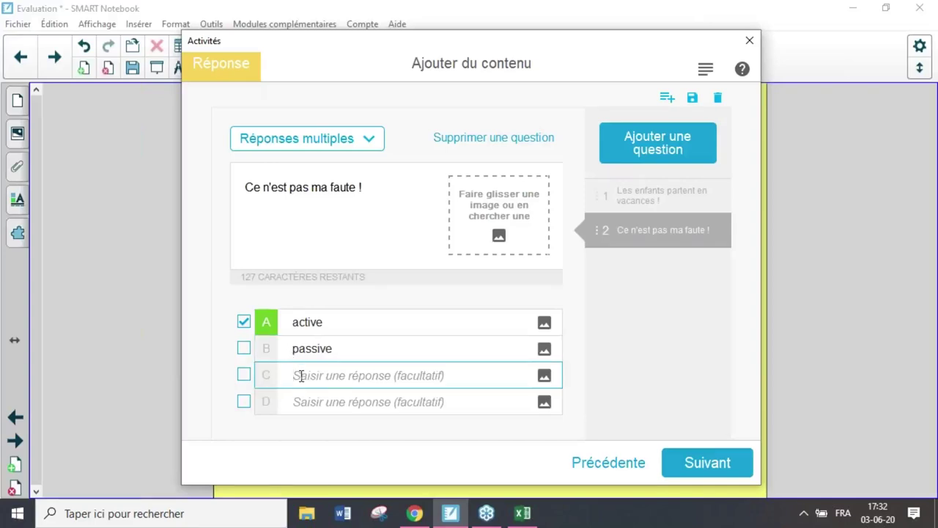
left_click(689, 99)
type("emph")
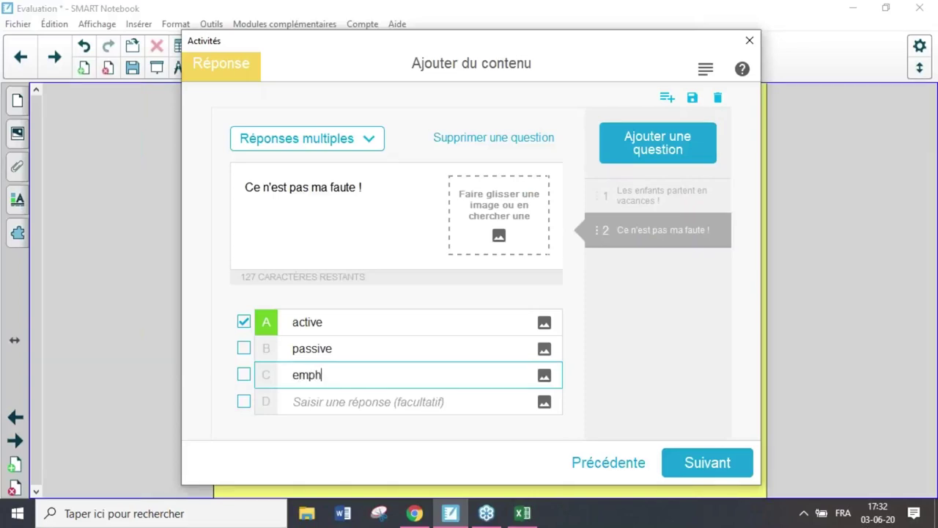
type("atique")
Fill in question 2's answers D to F with "neutre", "affirmative" and "négative"
left_click(377, 400)
type("neutre")
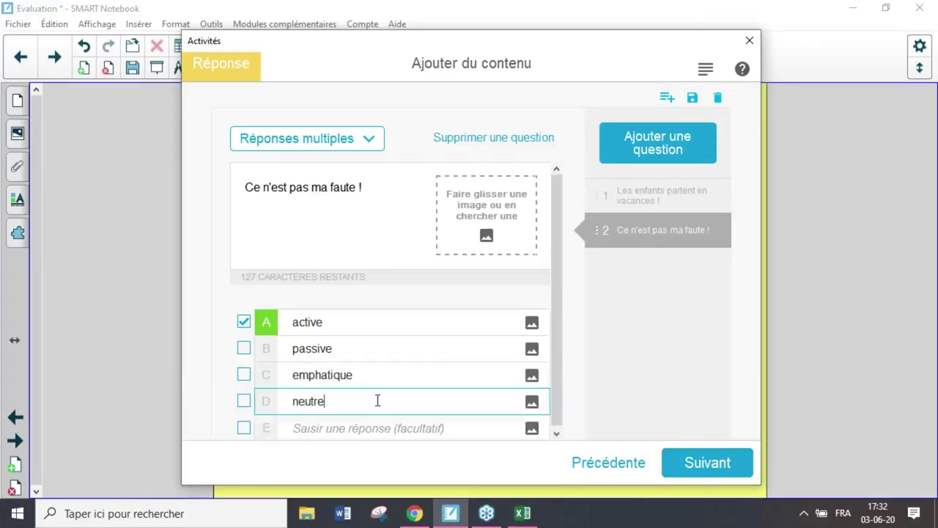
left_click(355, 423)
type("affirmative")
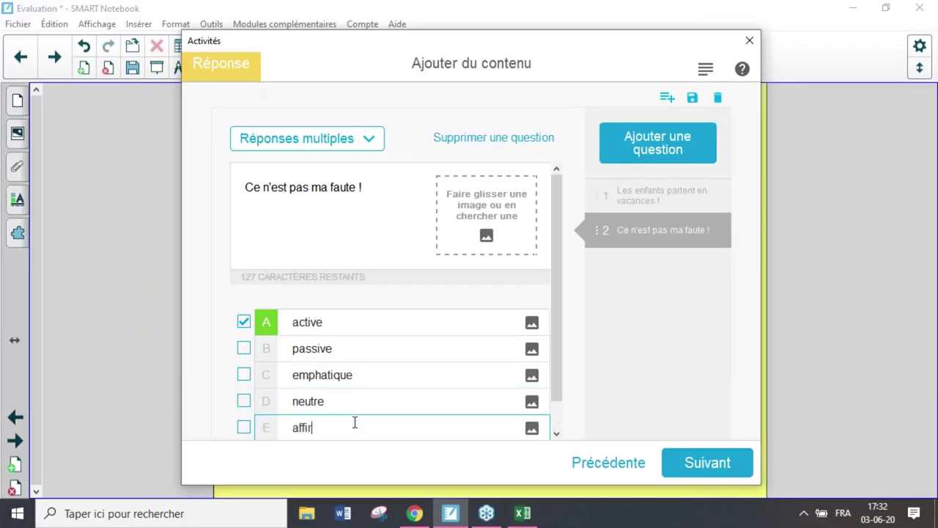
left_click(348, 424)
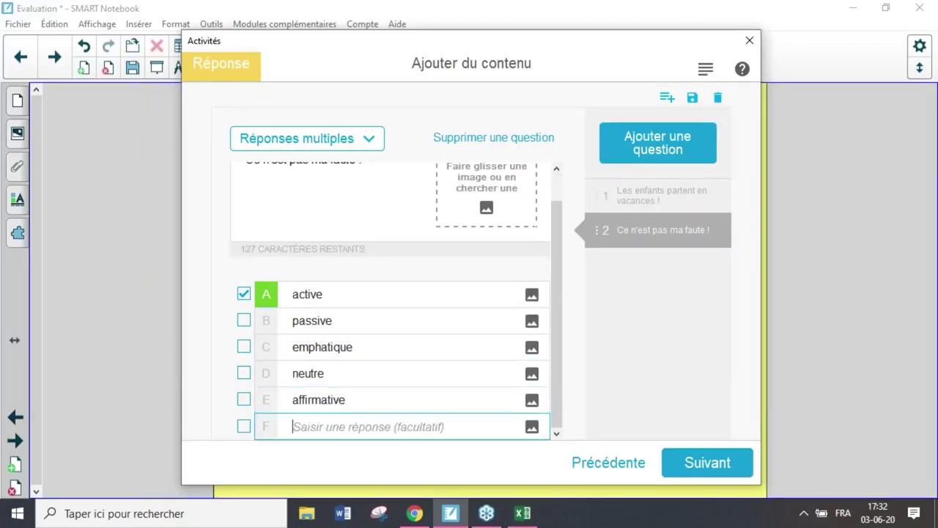
type("négative")
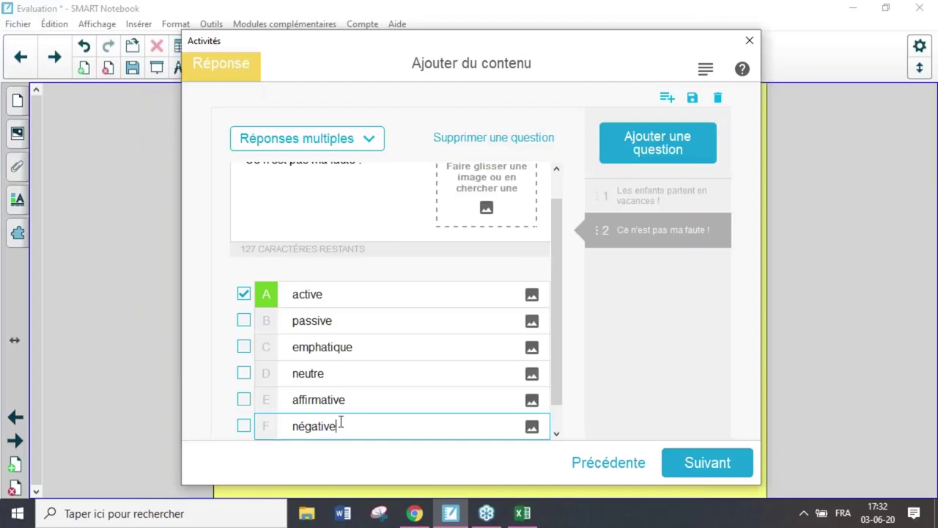
Mark "négative" and "neutre" as correct answers of question 2 and add an empty third question
left_click(245, 425)
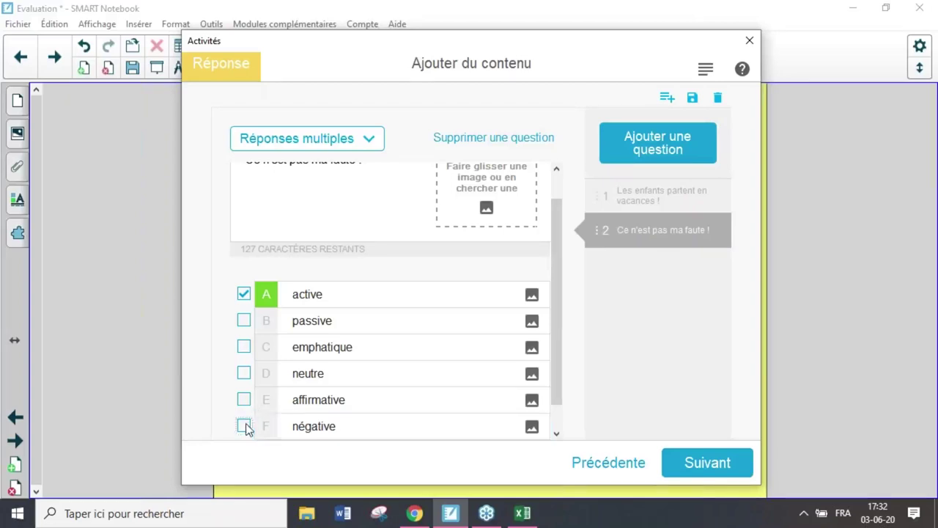
left_click(244, 373)
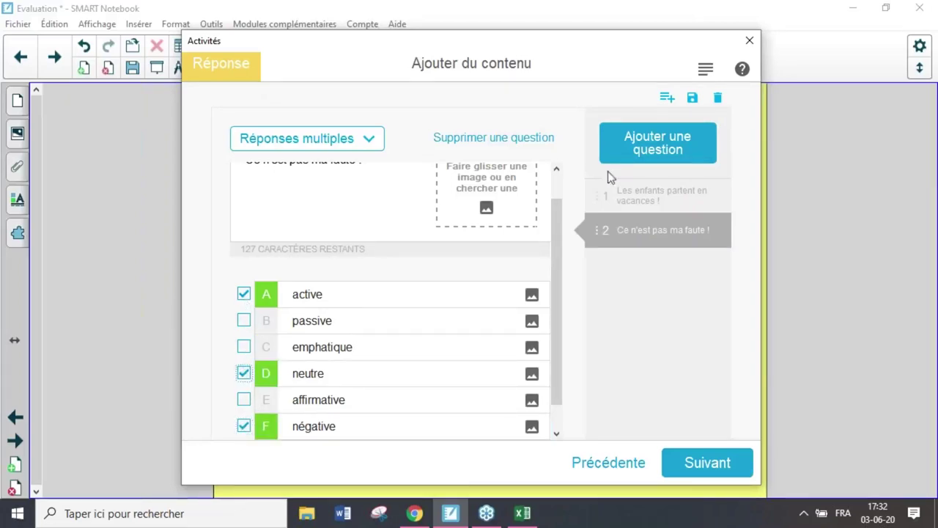
left_click(635, 150)
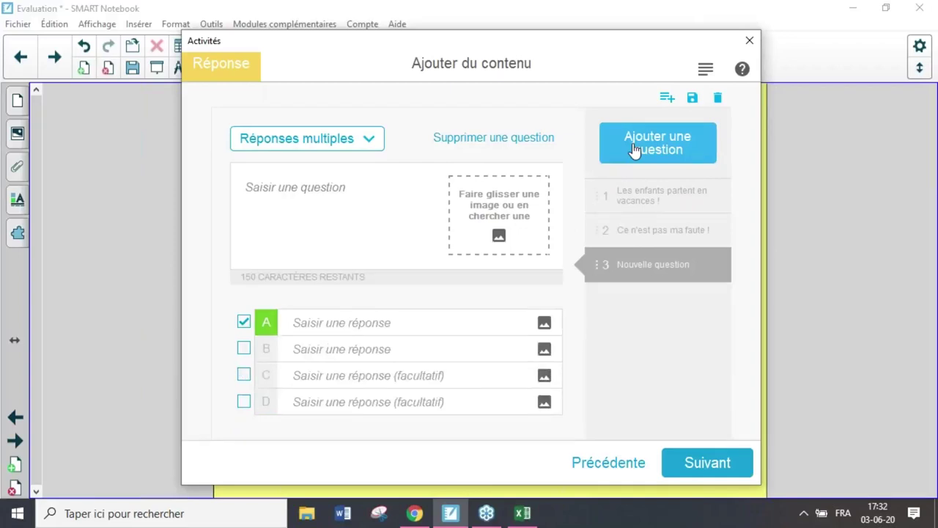
Proceed to the content review and delete the empty question 3
left_click(708, 462)
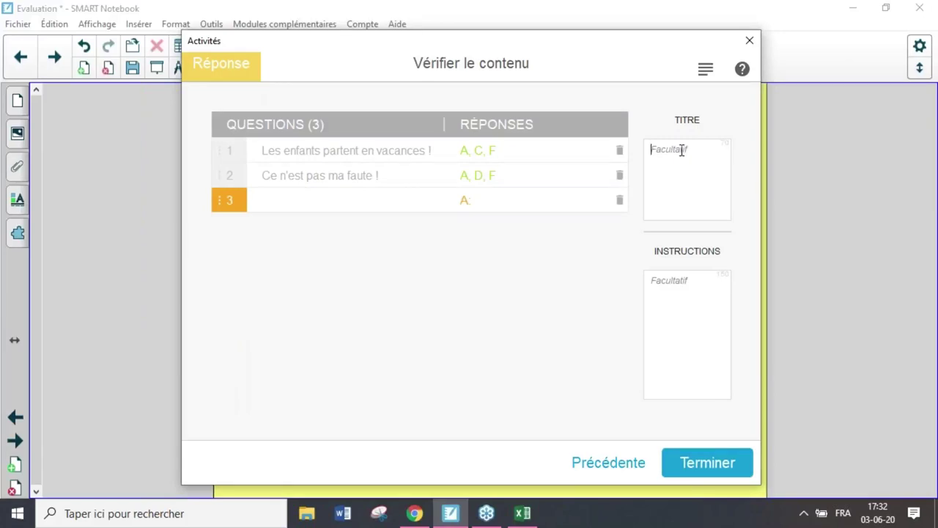
left_click(619, 199)
left_click(603, 200)
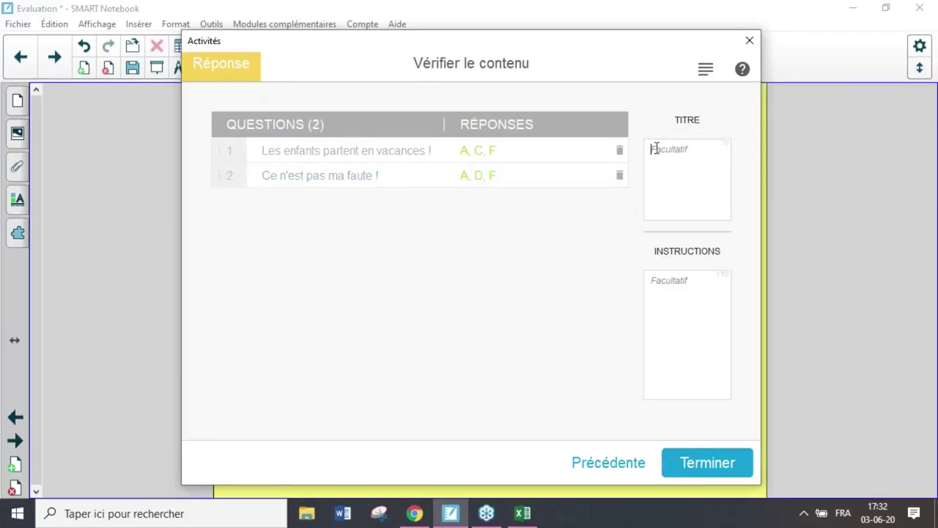
Title the quiz "Les formes de phrases", enter the instructions "Clique sur les 3 formes de phrase", and finish the activity
left_click(657, 148)
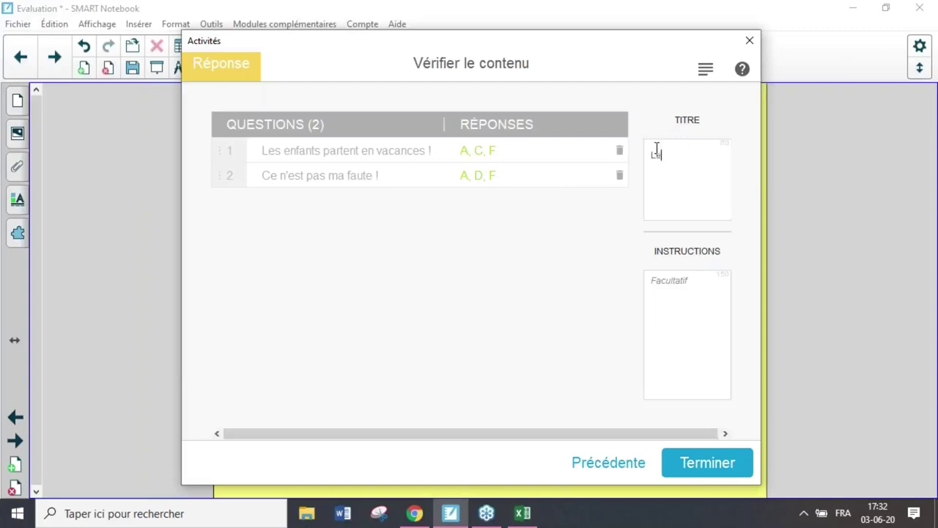
type("Les formes de phrases")
left_click(694, 283)
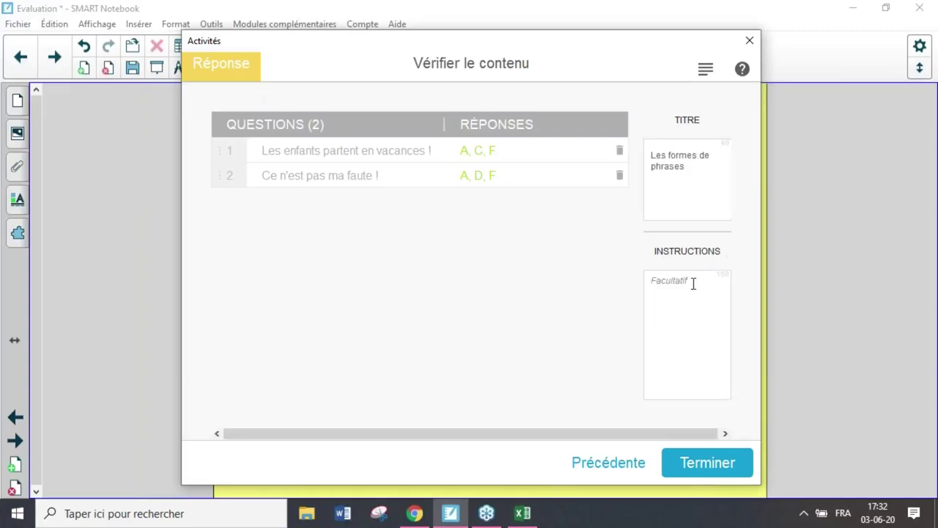
type("Clique sur les ")
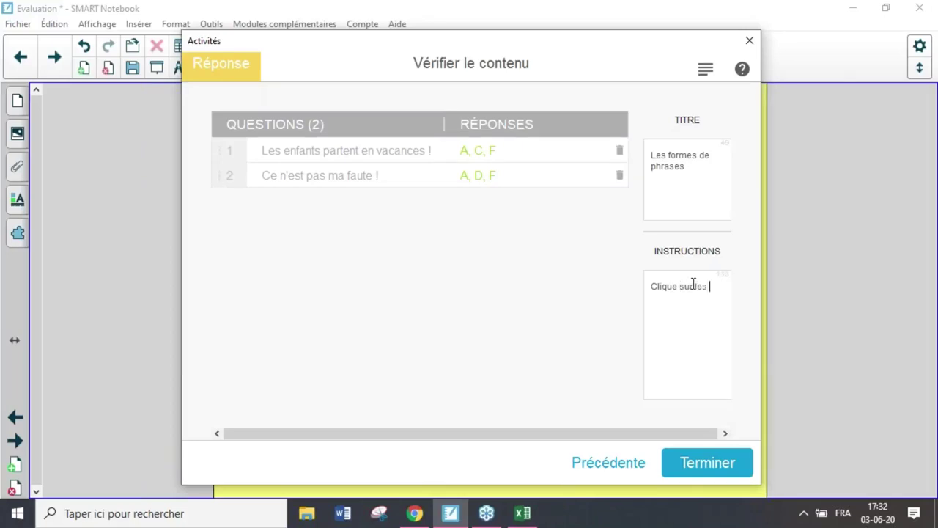
type("3 formes de phrases")
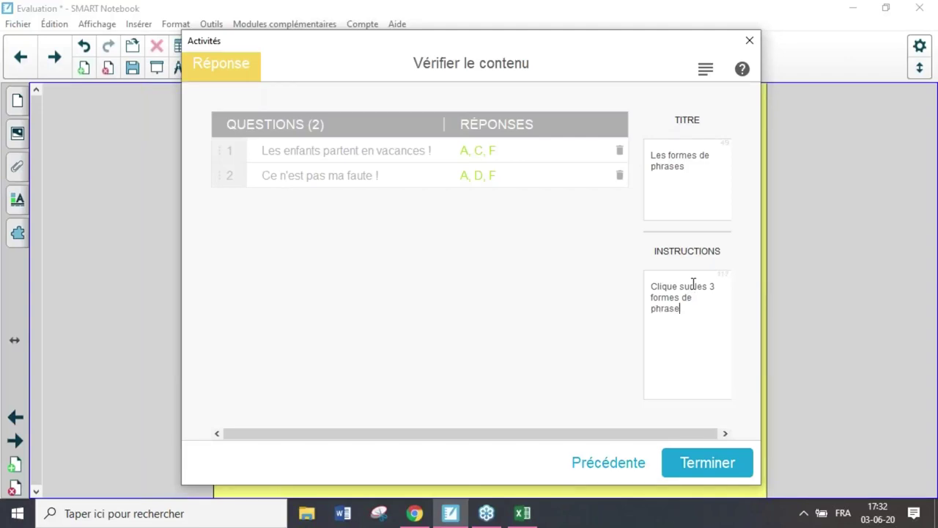
left_click(722, 465)
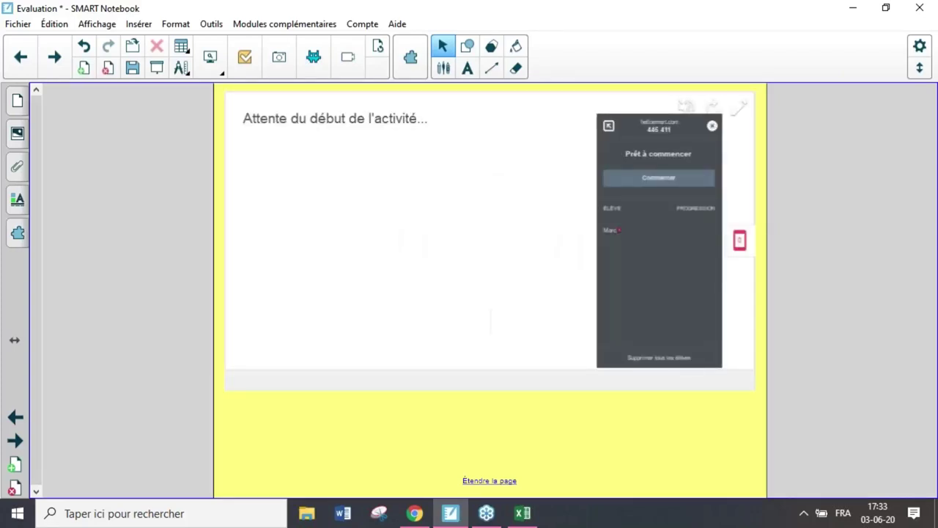
Go to the "À ton tour" page and start its five-minute countdown
left_click(16, 440)
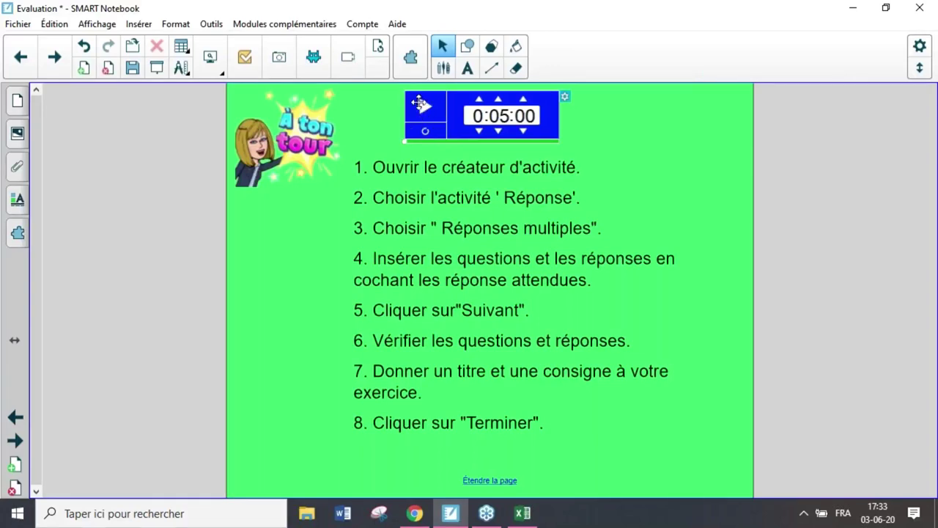
left_click(424, 106)
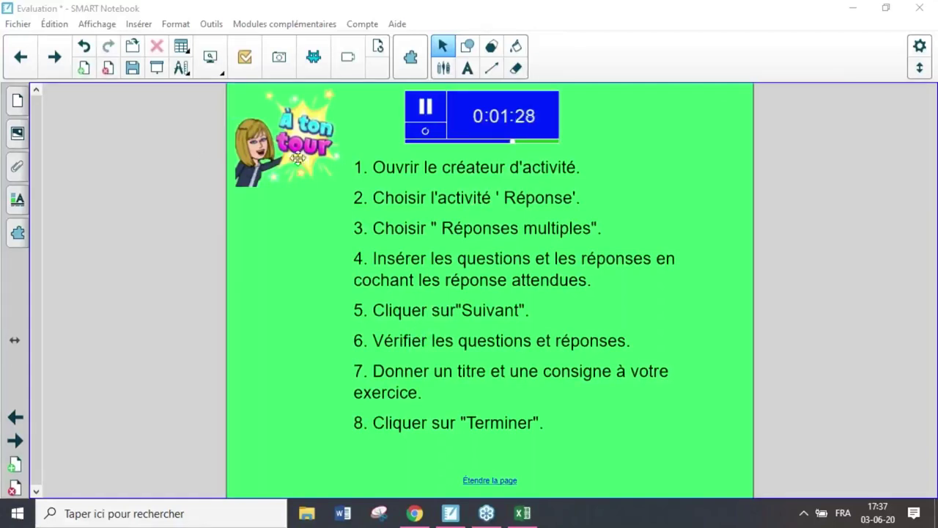
Return to the sentence-forms quiz page and reopen the activity for editing at question 1
left_click(22, 58)
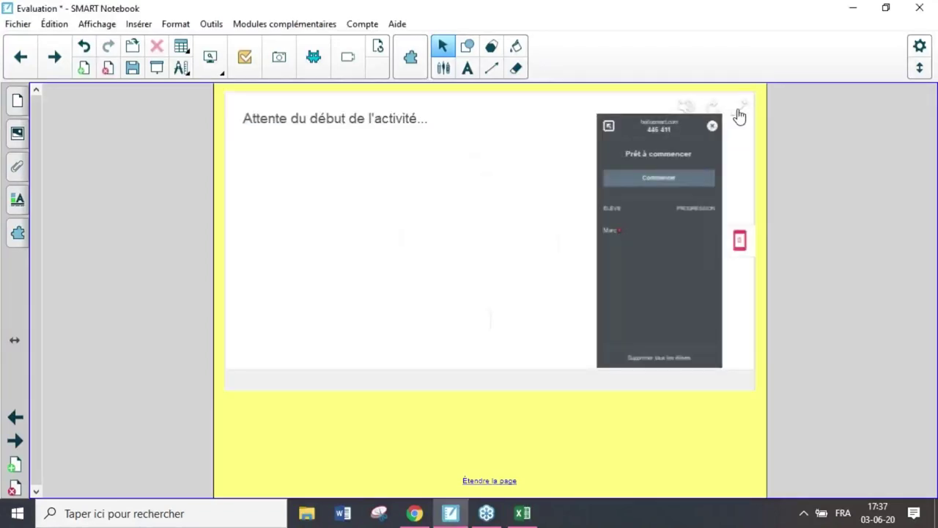
left_click(739, 110)
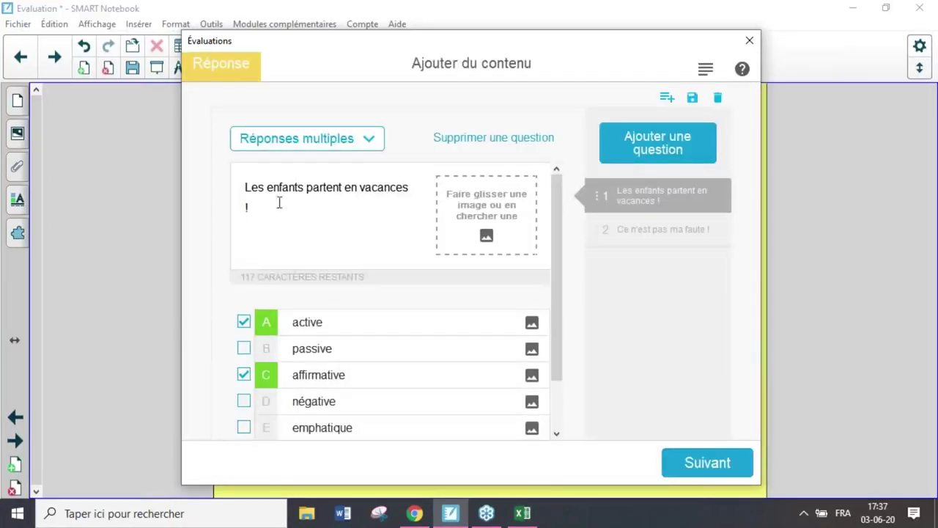
left_click_drag(243, 188, 288, 214)
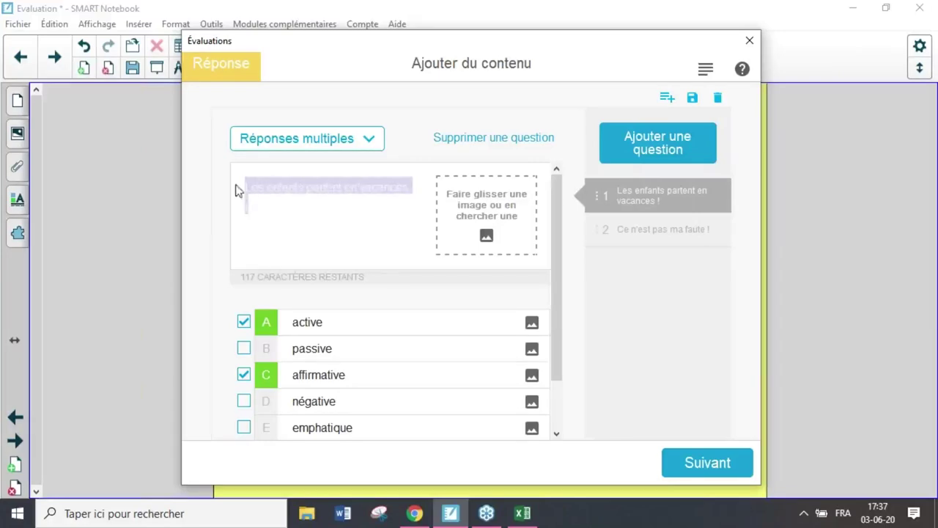
left_click(392, 228)
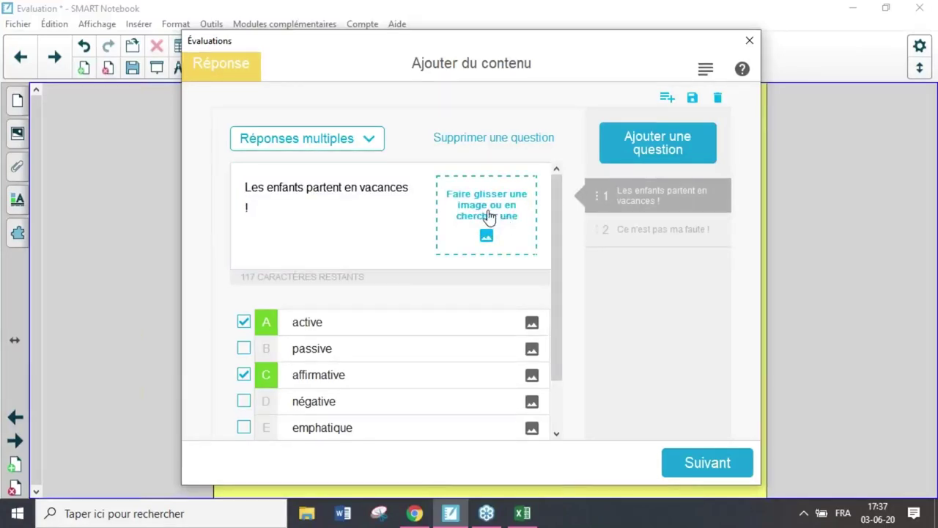
Insert the picture of the character holding a 10, from the Bitmoji folder in Activités Smart on the desktop, into question 1
left_click(489, 217)
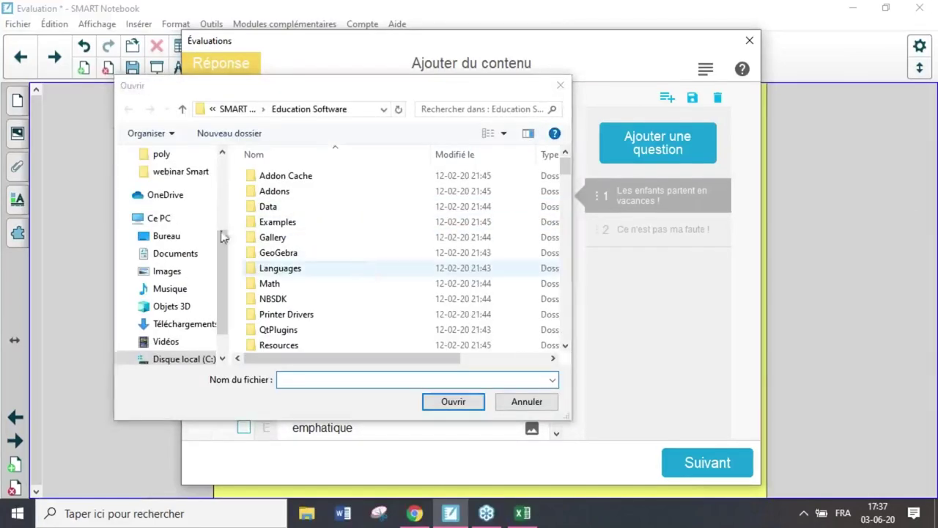
scroll(154, 200, "up", 2)
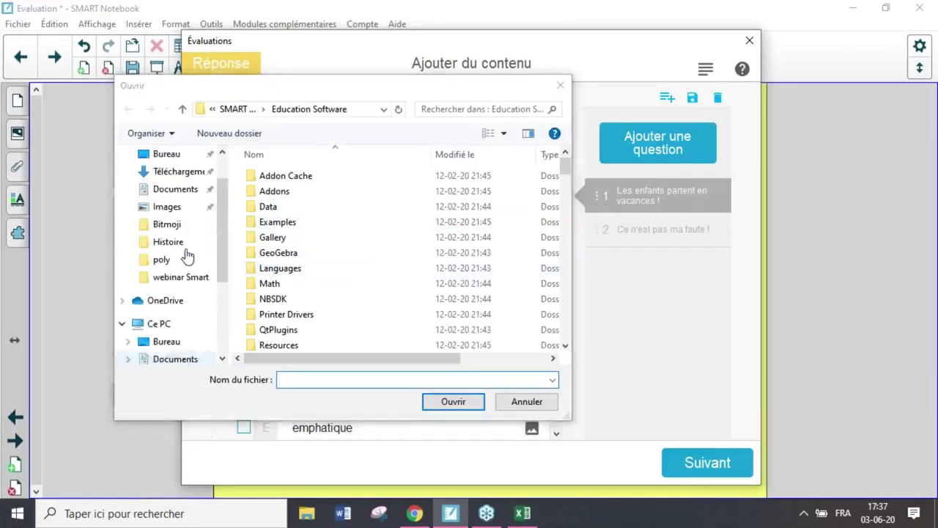
left_click(167, 185)
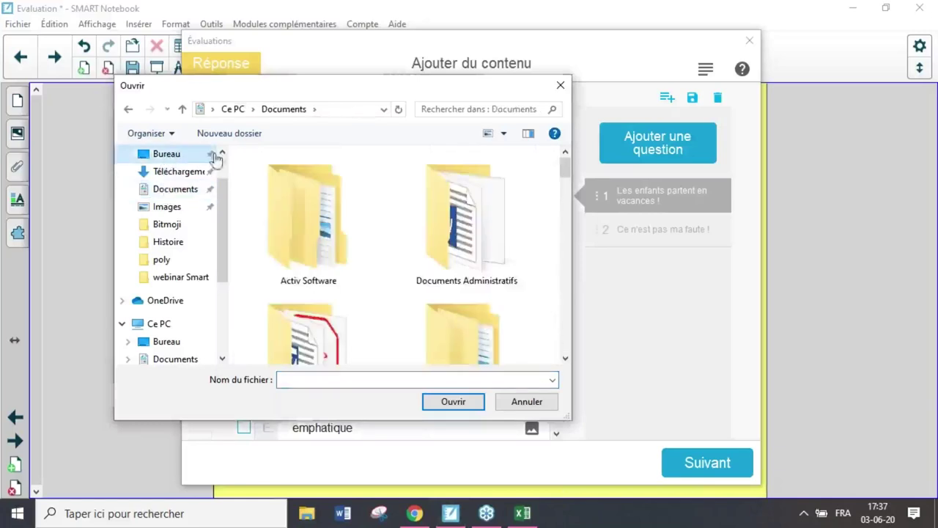
left_click(163, 153)
double_click(285, 158)
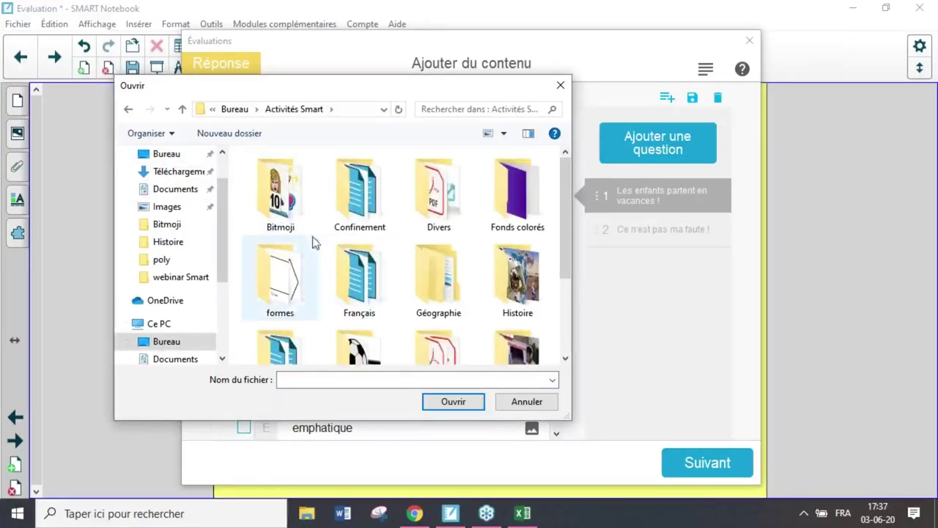
double_click(279, 192)
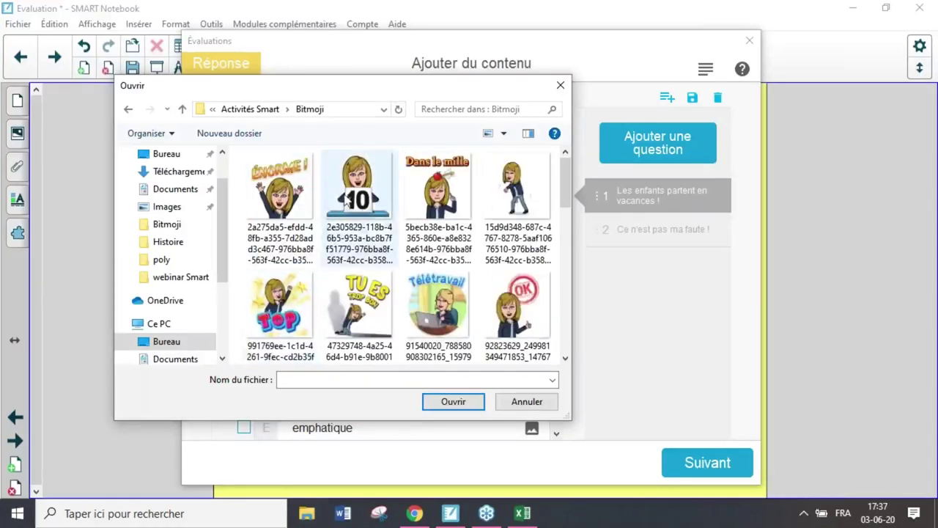
left_click(346, 209)
left_click(449, 403)
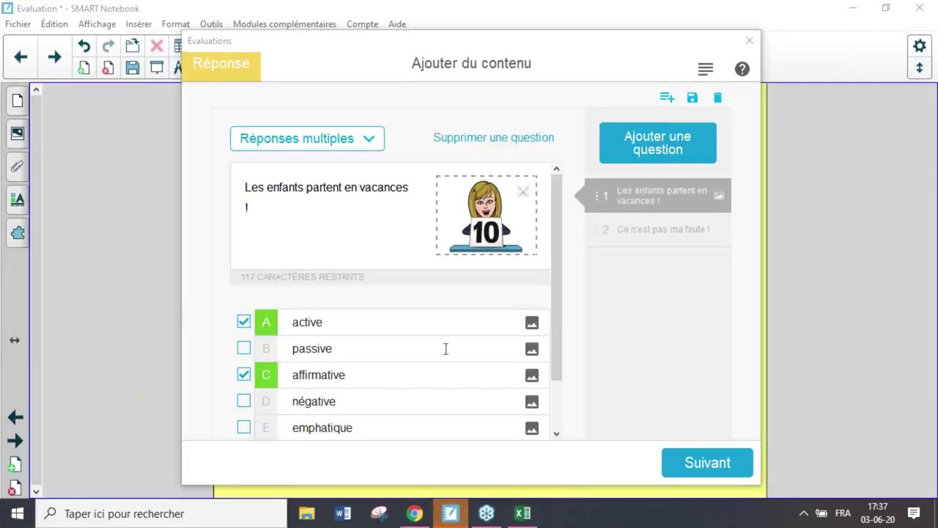
Review and finish the edited quiz, and go to the "À ton tour" page
left_click(698, 461)
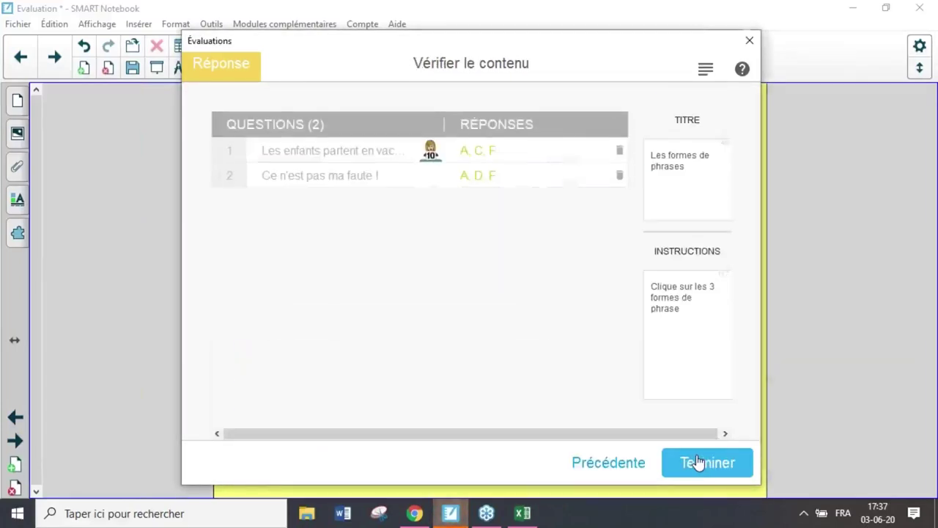
left_click(700, 462)
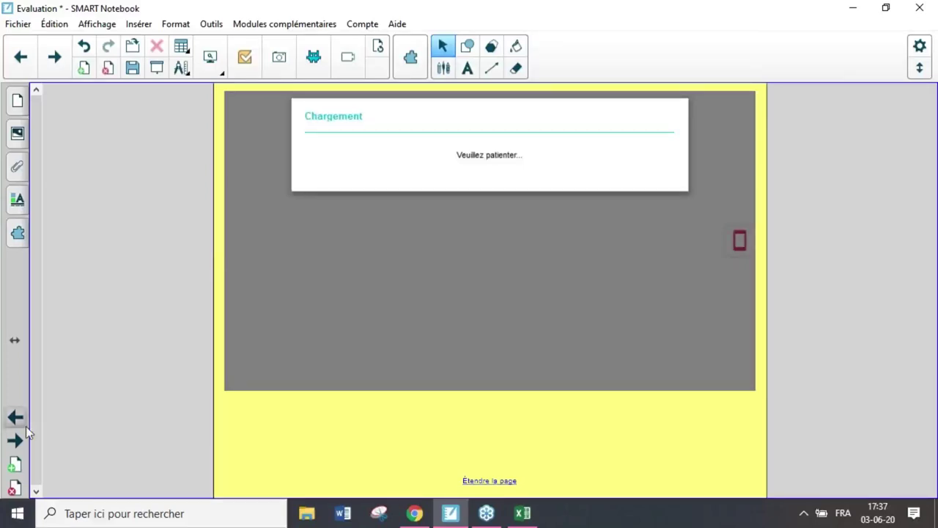
left_click(16, 440)
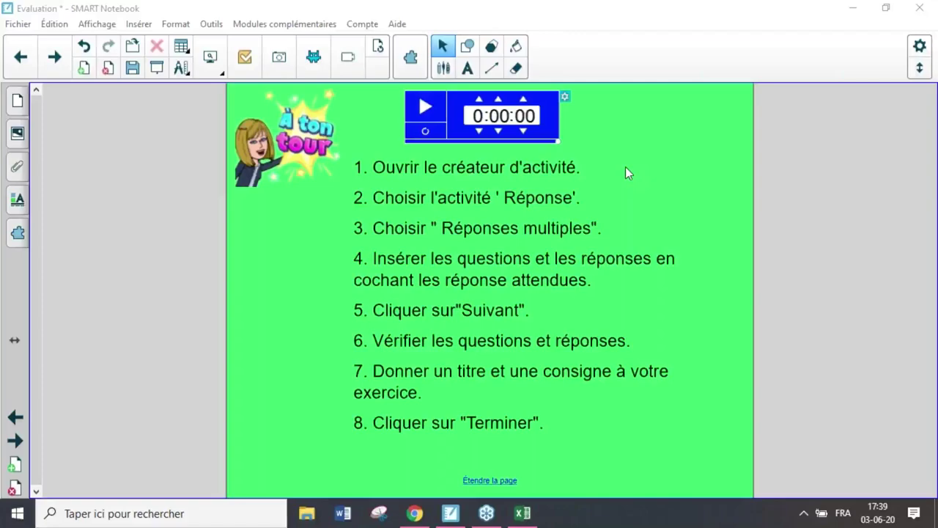
Switch to the SMART Learning Suite Online lesson in Chrome, advance past "Le vrai ou faux" to the Réponse activity, and start it for the class
left_click(415, 514)
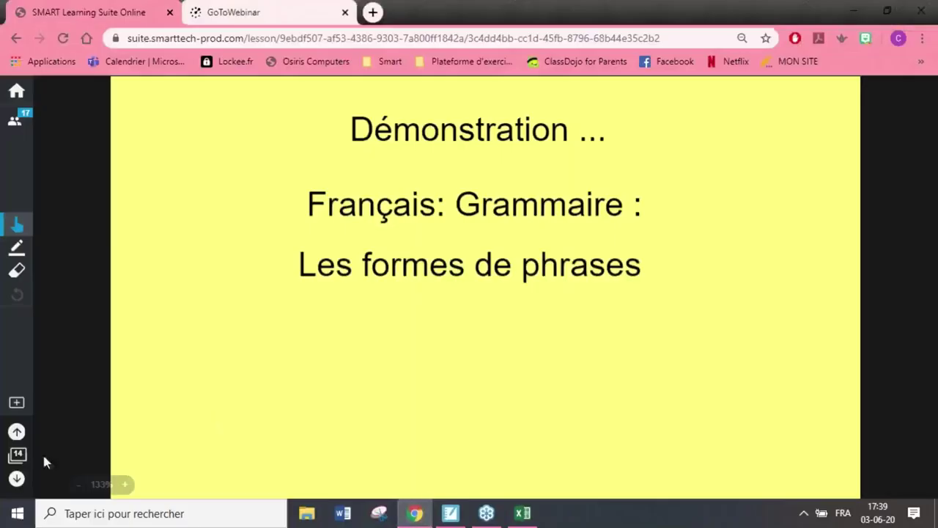
left_click(16, 478)
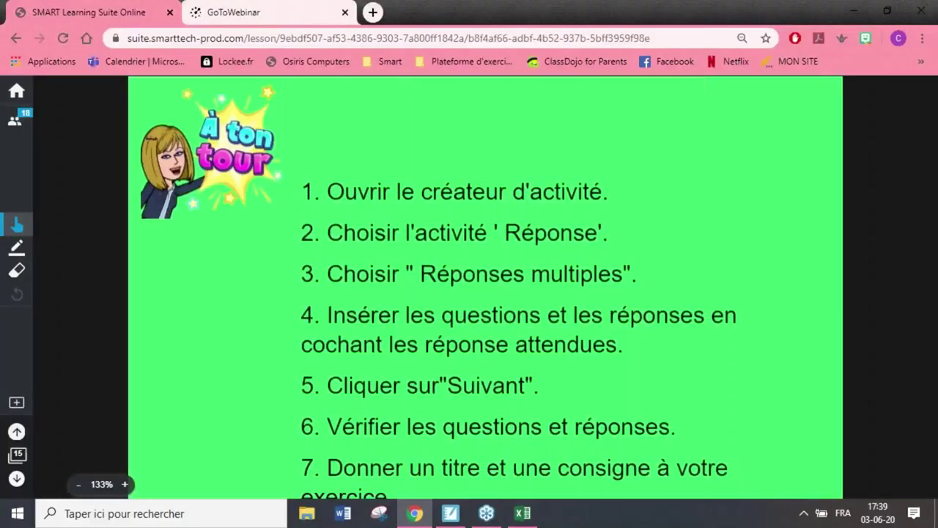
key("Right")
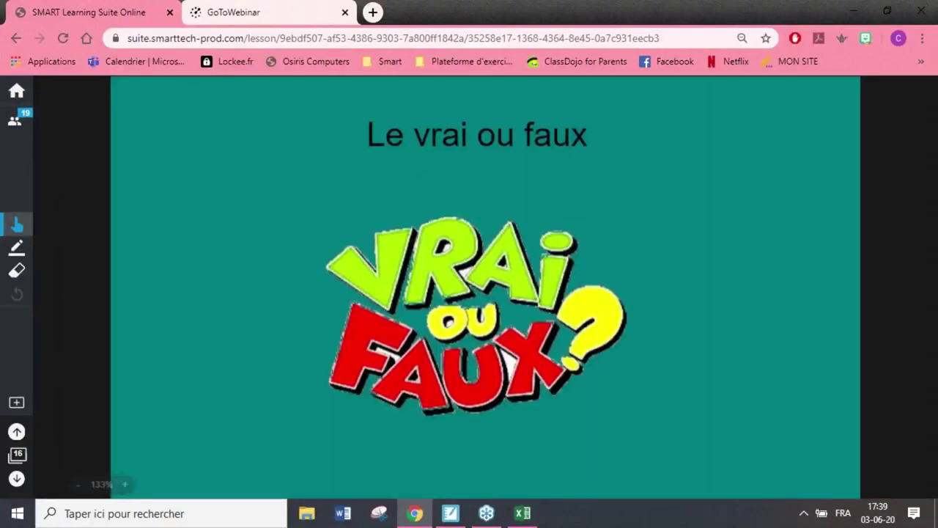
key("Right")
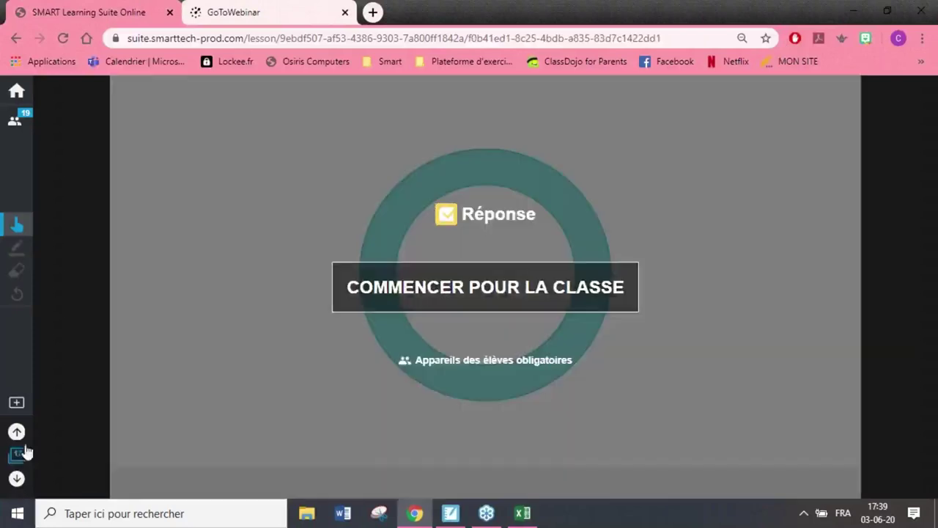
left_click(484, 296)
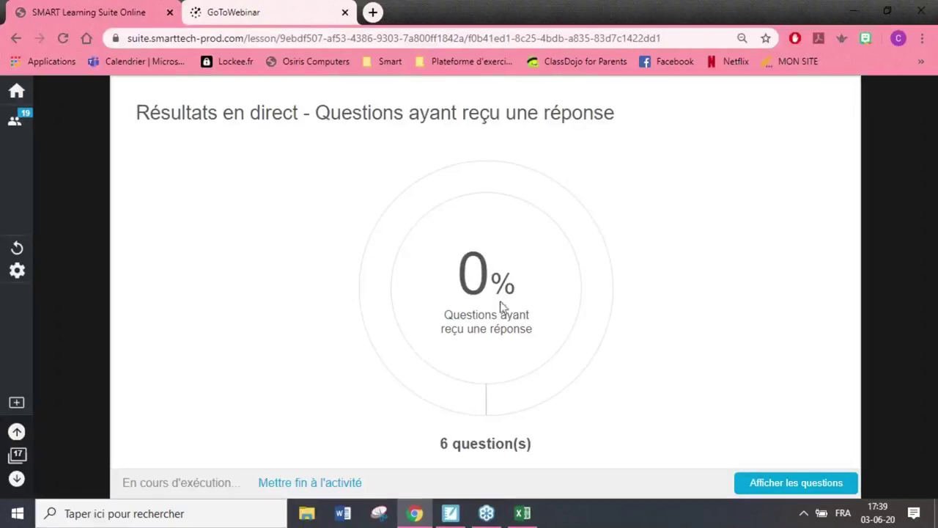
Display the quiz questions, and show and hide the live results of question 1
left_click(767, 484)
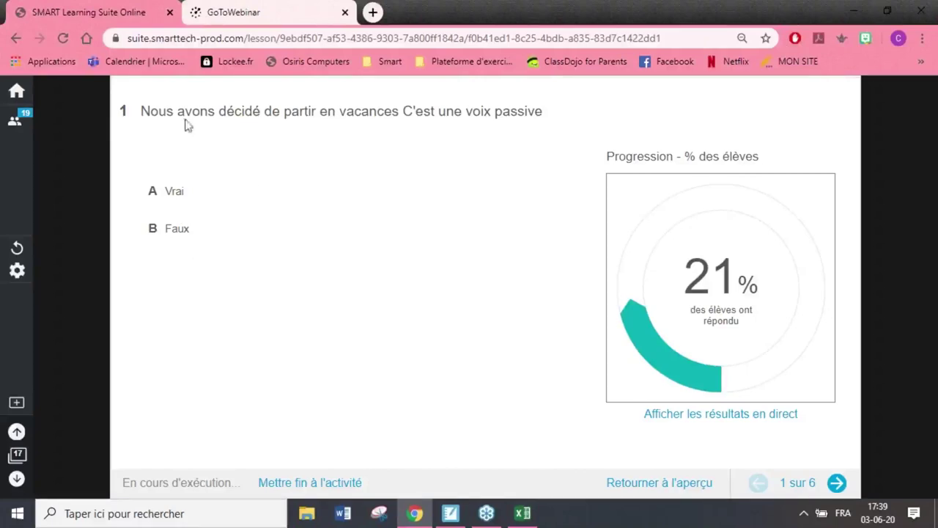
left_click(734, 415)
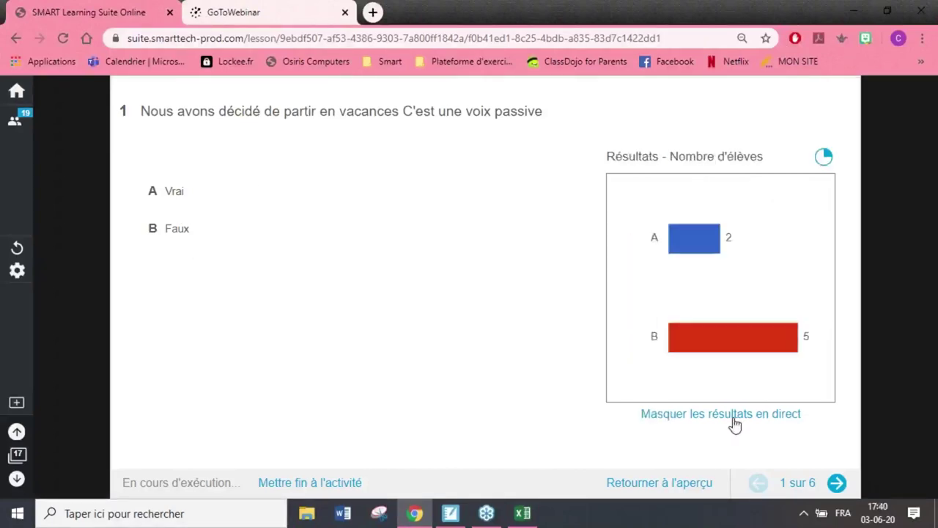
left_click(734, 415)
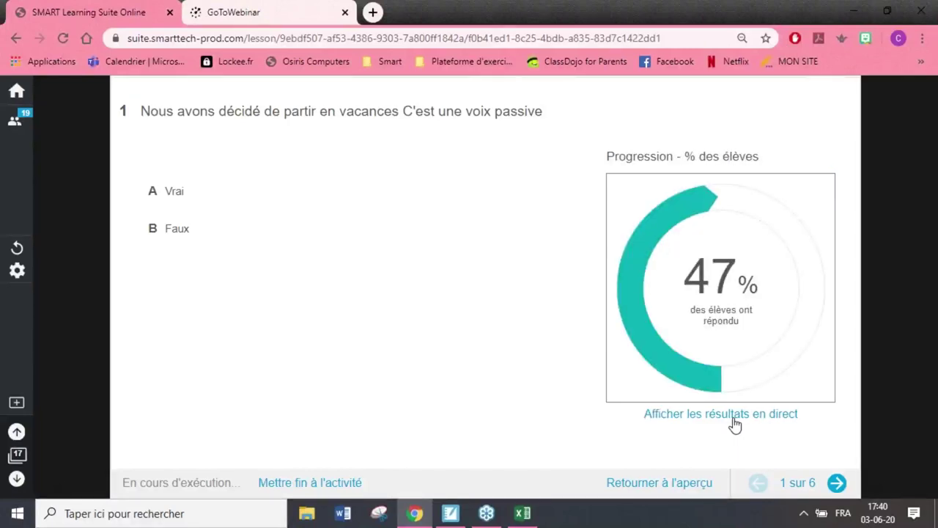
Advance through the running quiz from question 2 to question 6, checking the class's response progress on each
left_click(836, 483)
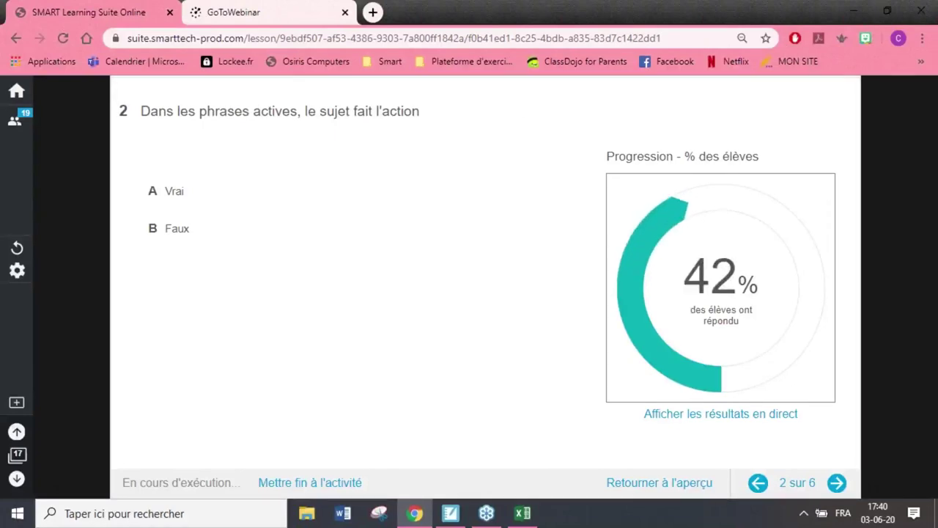
key("Right")
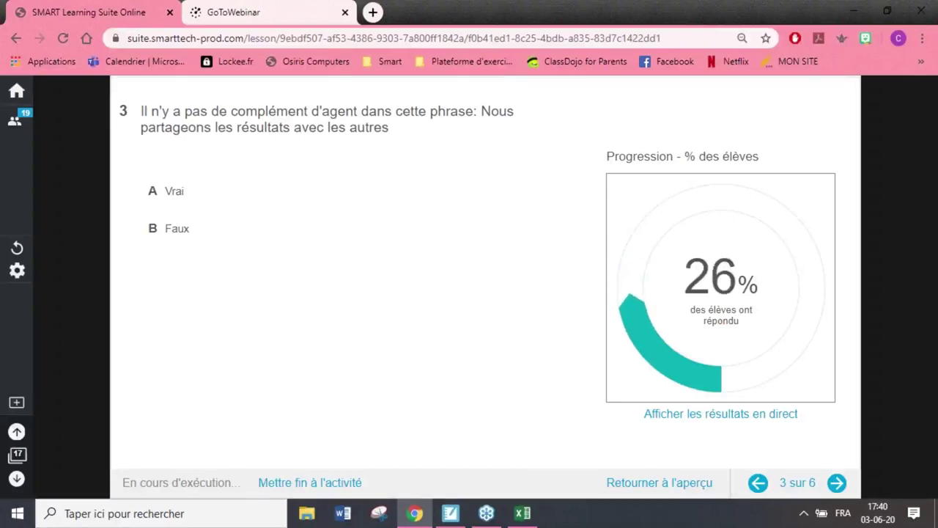
key("Right")
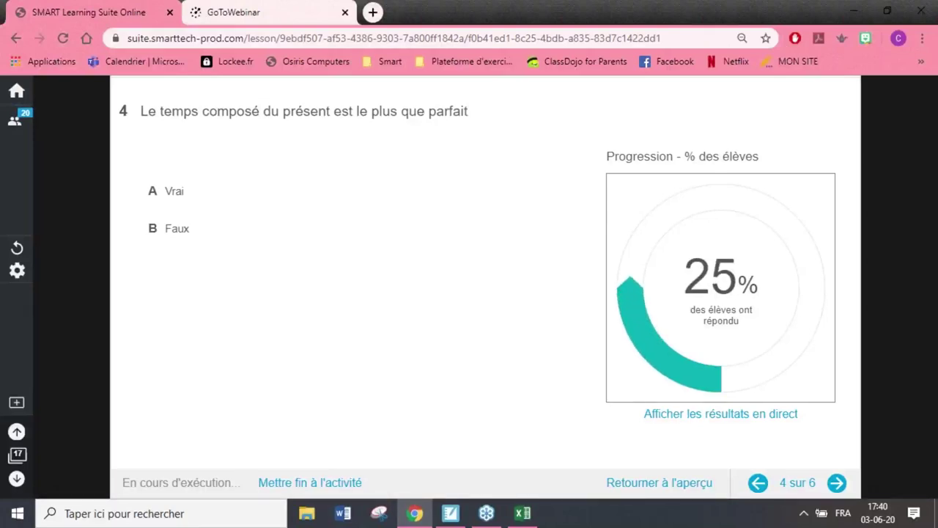
key("Right")
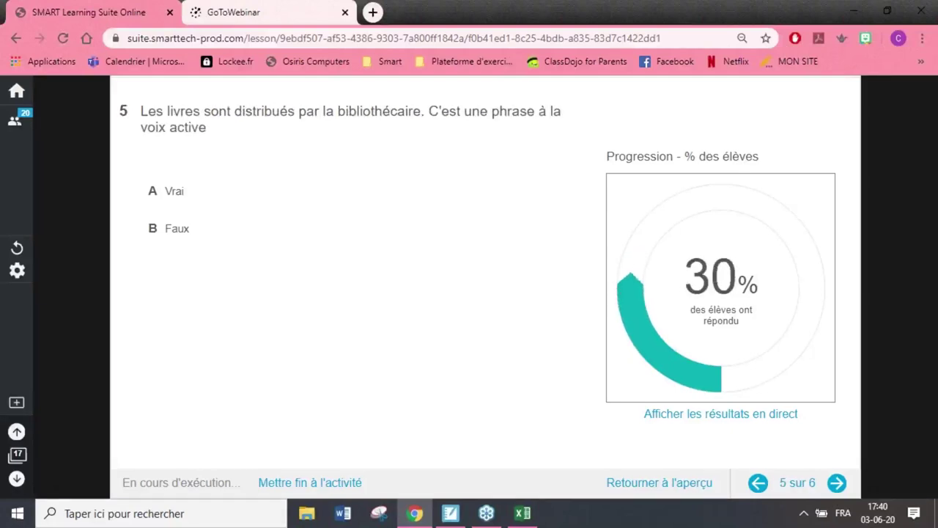
key("Right")
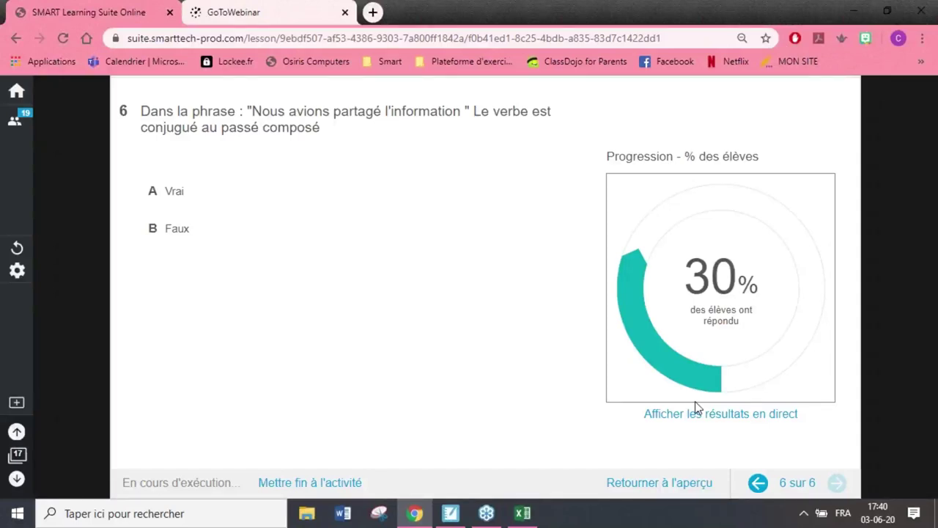
Go back from question 6 to question 1, rechecking the share of pupils who have answered each question
left_click(758, 484)
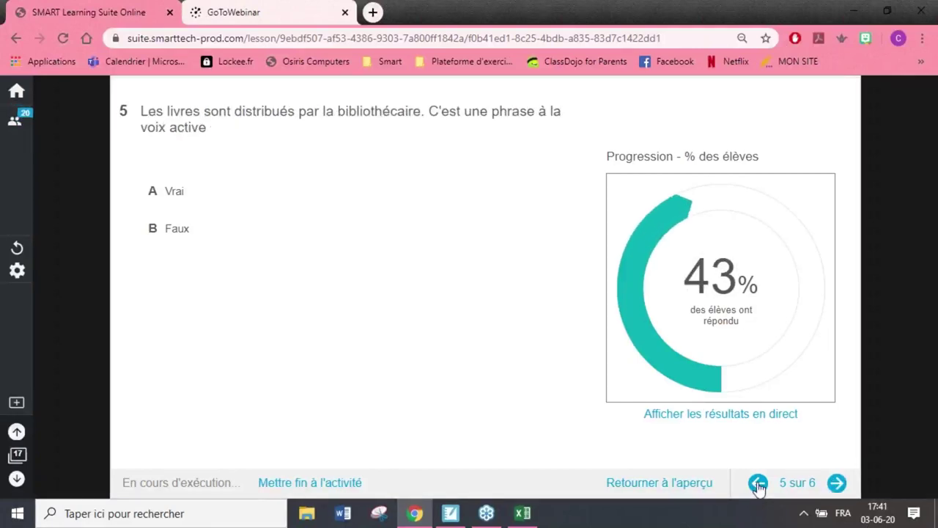
left_click(759, 483)
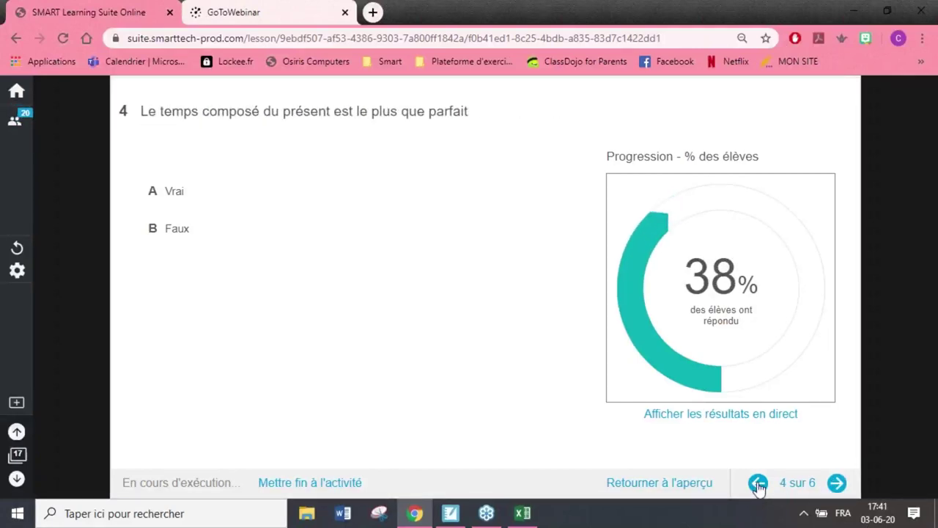
left_click(758, 483)
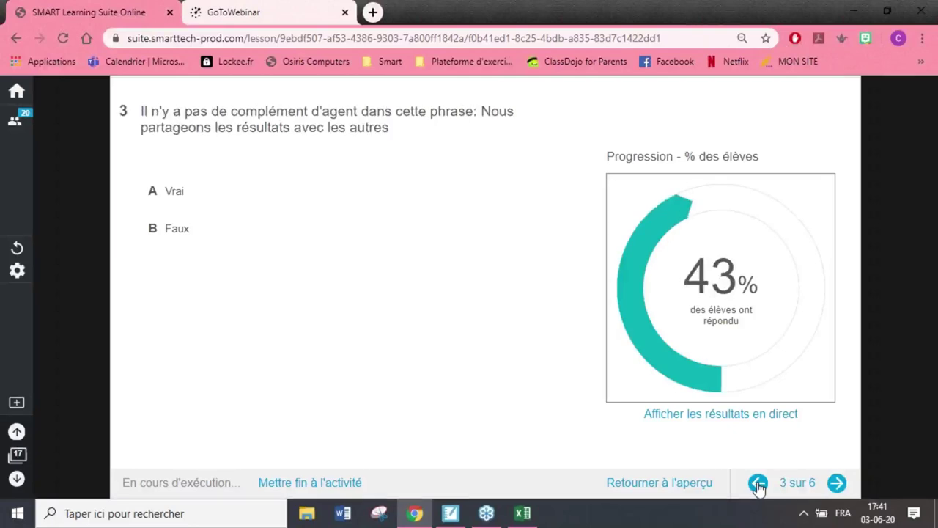
left_click(758, 483)
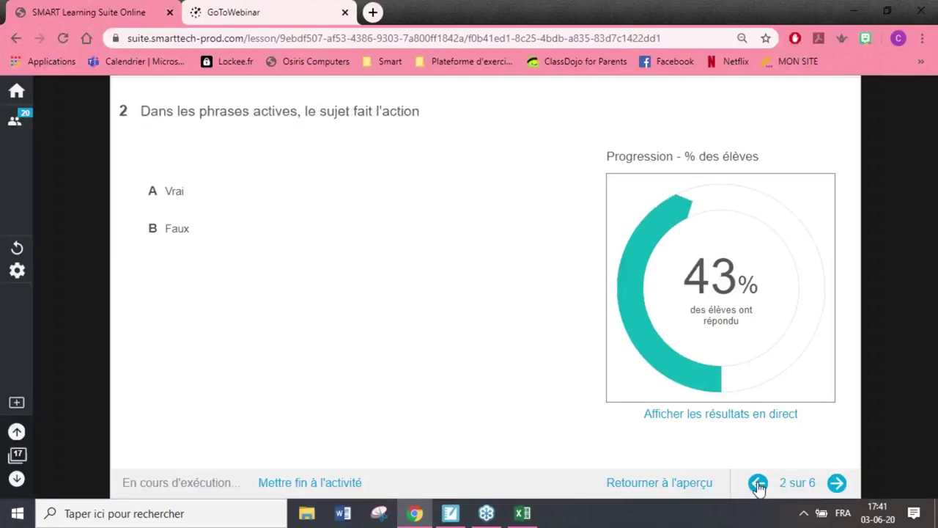
left_click(758, 483)
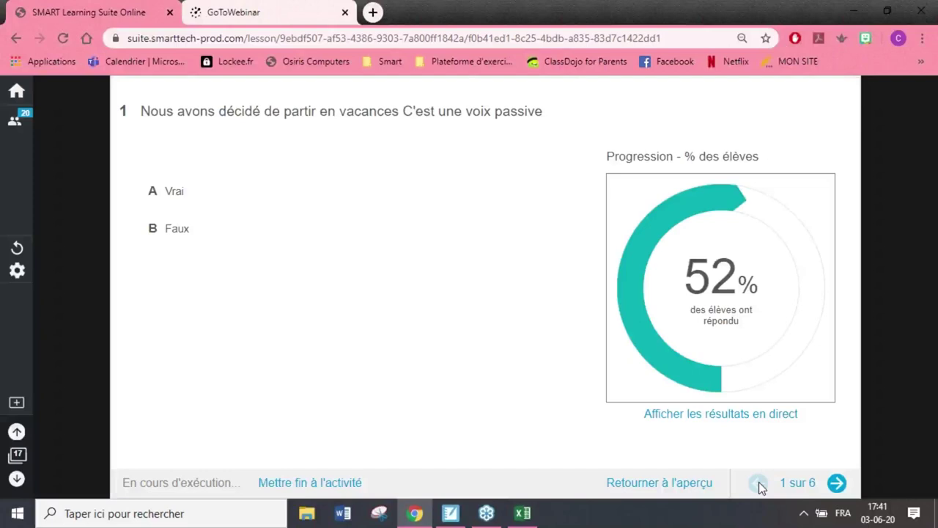
Run through the questions once more from question 1 up to question 6 to follow the updated response progress
left_click(837, 483)
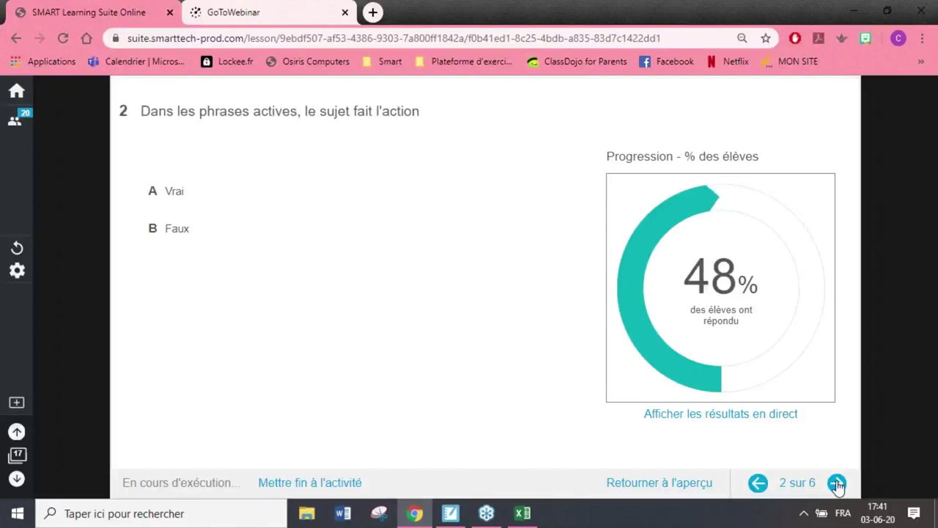
left_click(837, 483)
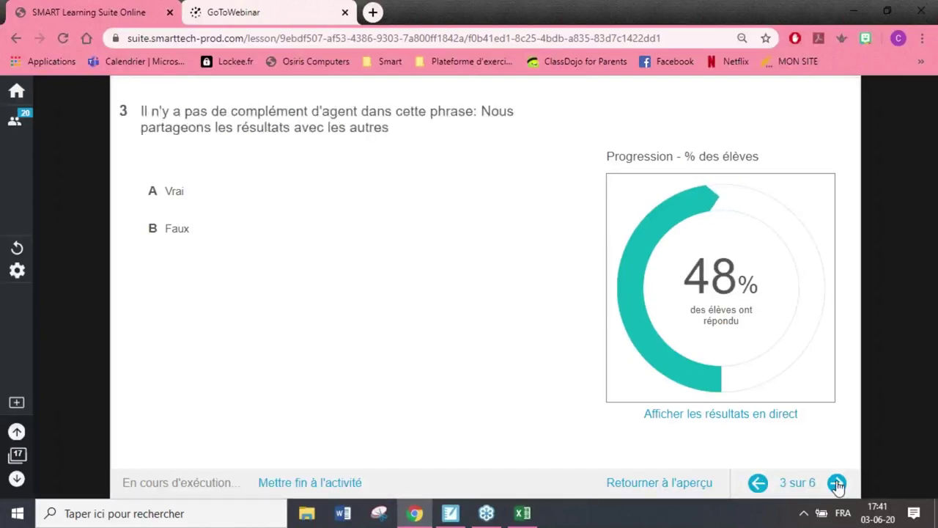
left_click(836, 483)
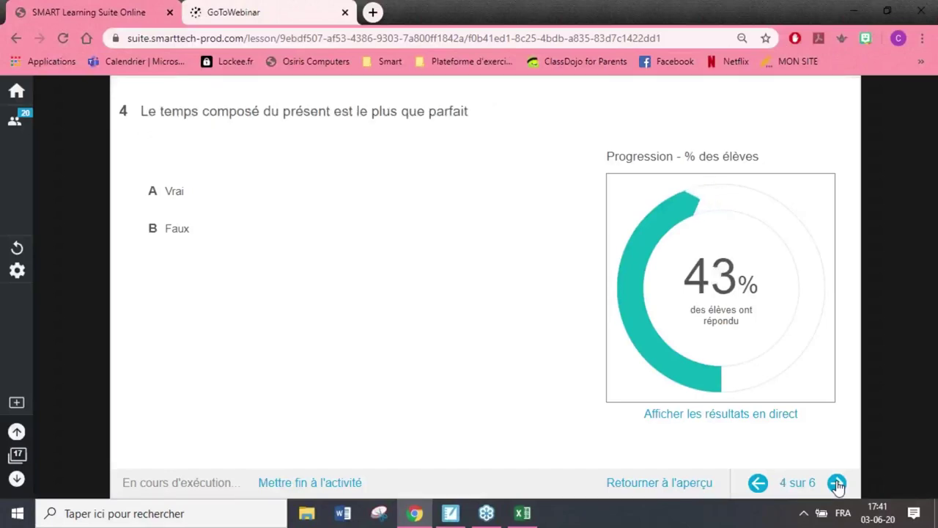
left_click(837, 483)
left_click(837, 483)
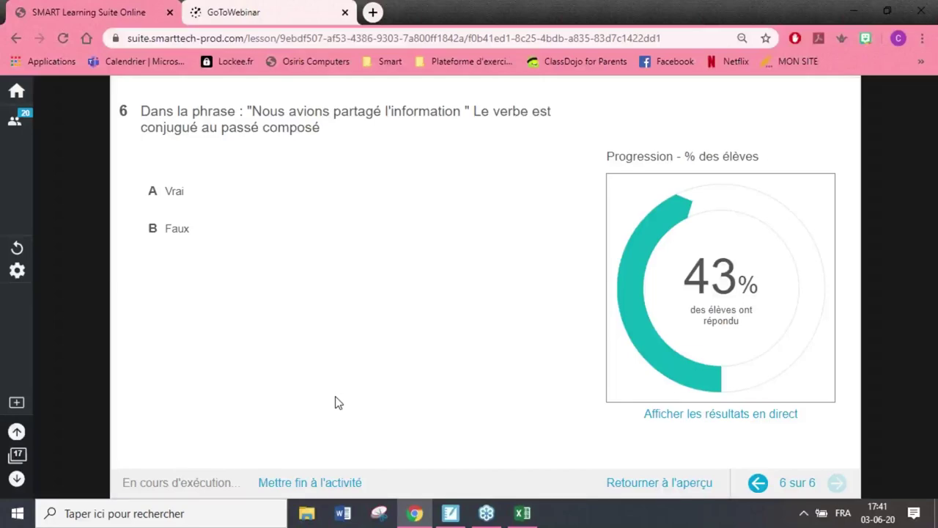
Switch to SMART Notebook, go back to the page with the multiple-answer quiz, and open the quiz for editing
left_click(450, 513)
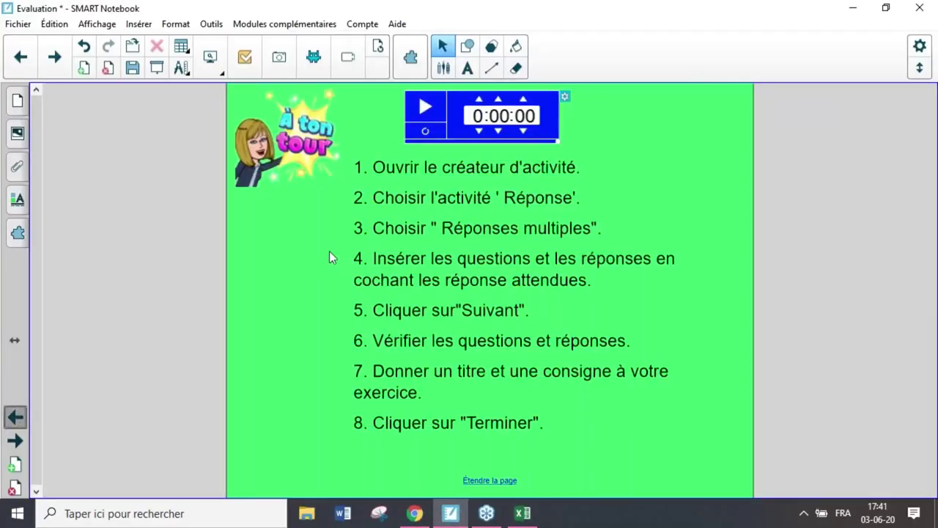
key("Page_Up")
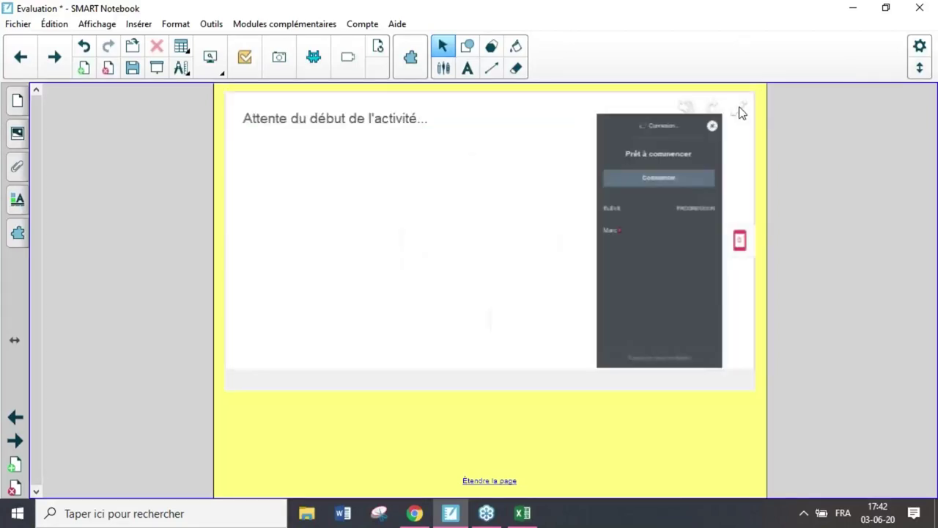
left_click(742, 110)
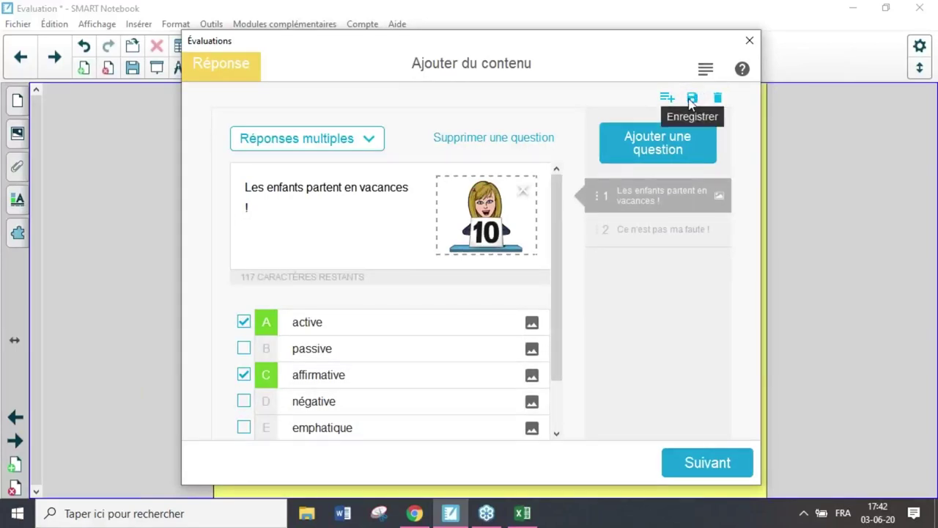
Save the quiz content under the name "La voix active et passive" and finish the quiz
left_click(690, 101)
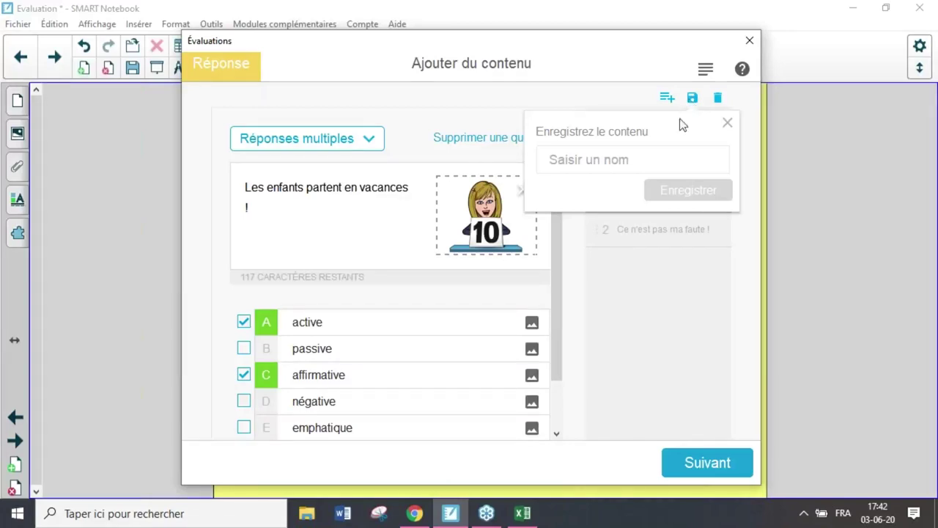
left_click(661, 160)
type("LA voix")
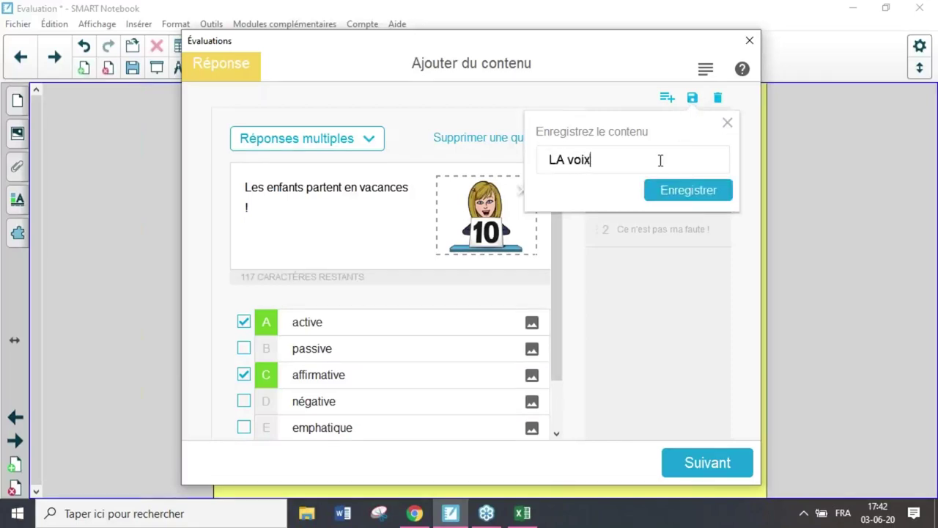
type(" active et passive")
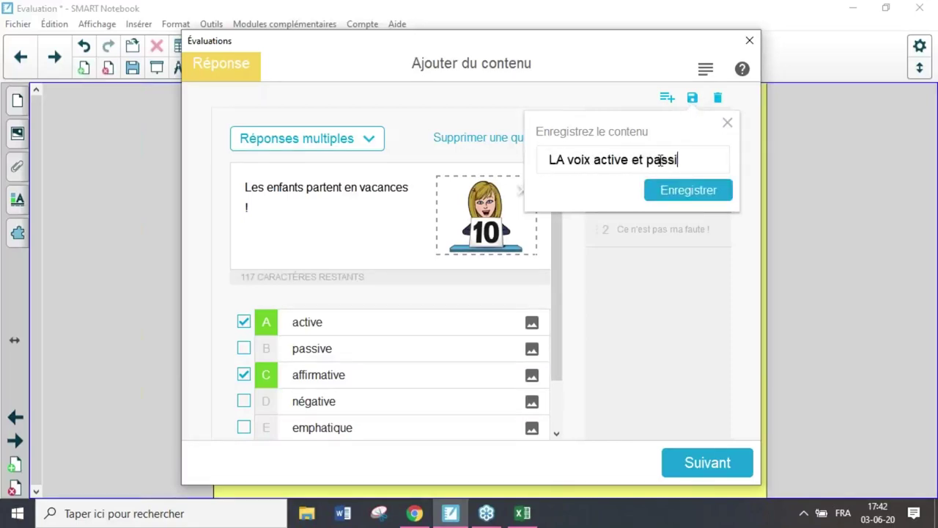
left_click(564, 159)
key("BackSpace")
type("a")
left_click(688, 192)
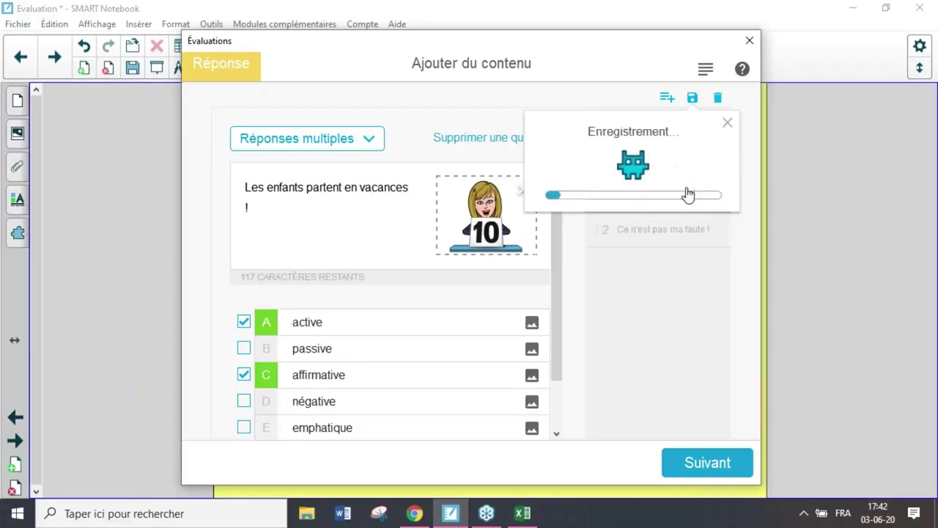
left_click(700, 464)
left_click(704, 462)
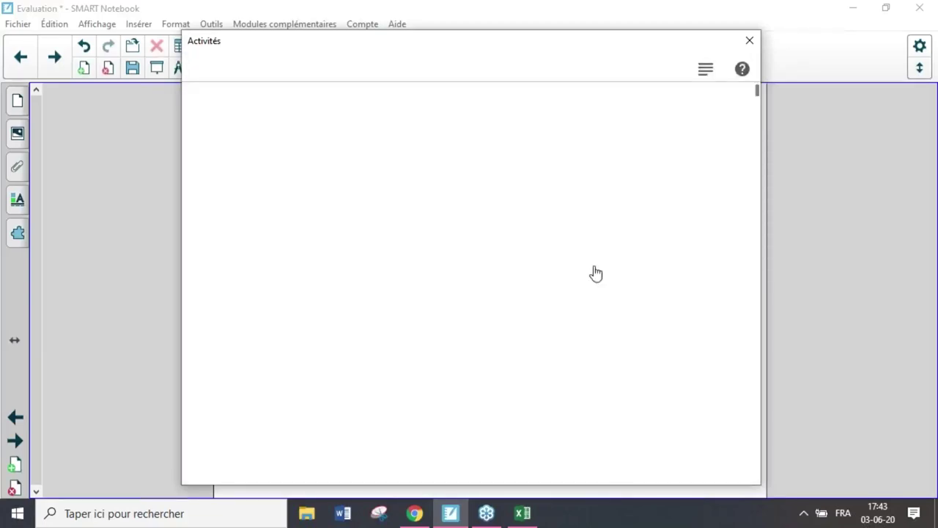
Create a new Réponse activity with a first question of the type "Vrai ou faux"
scroll(627, 277, "down", 4)
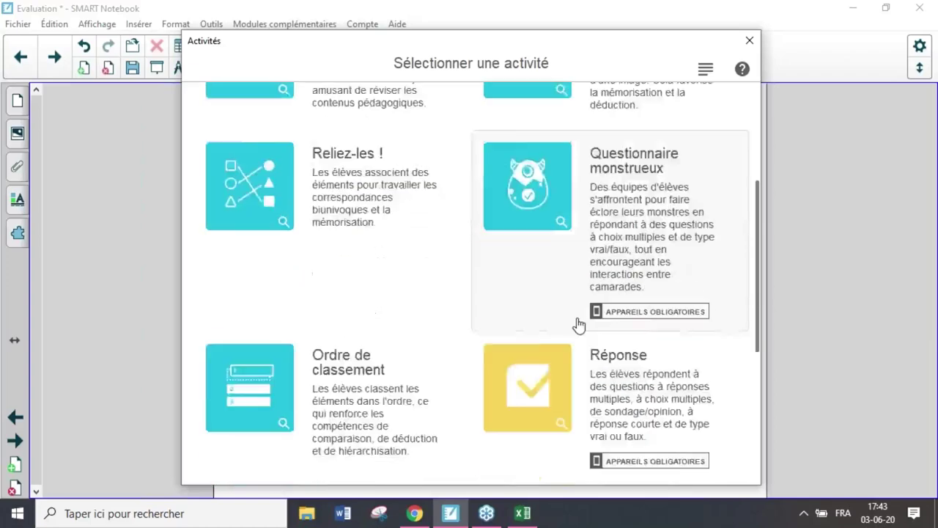
scroll(577, 325, "down", 2)
left_click(565, 308)
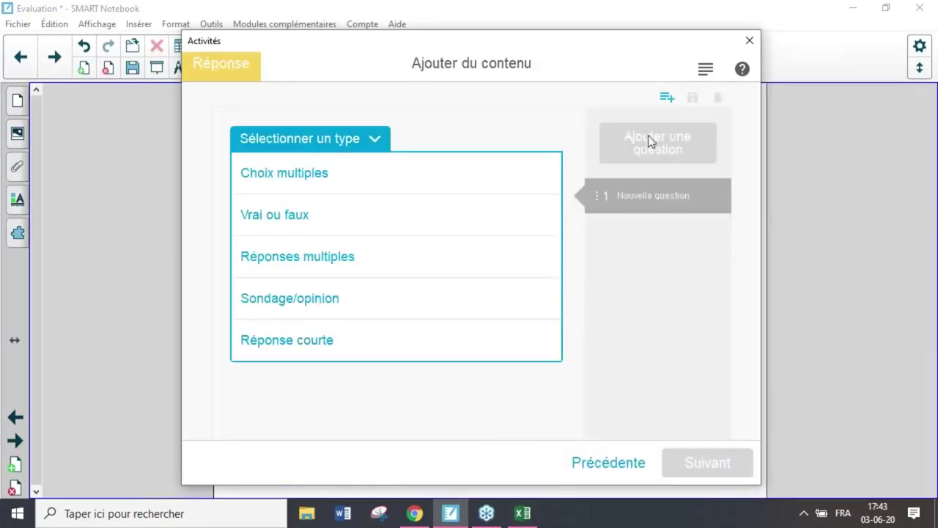
left_click(281, 220)
Load the saved content "La voix active et passive" into the new Réponse activity
left_click(668, 97)
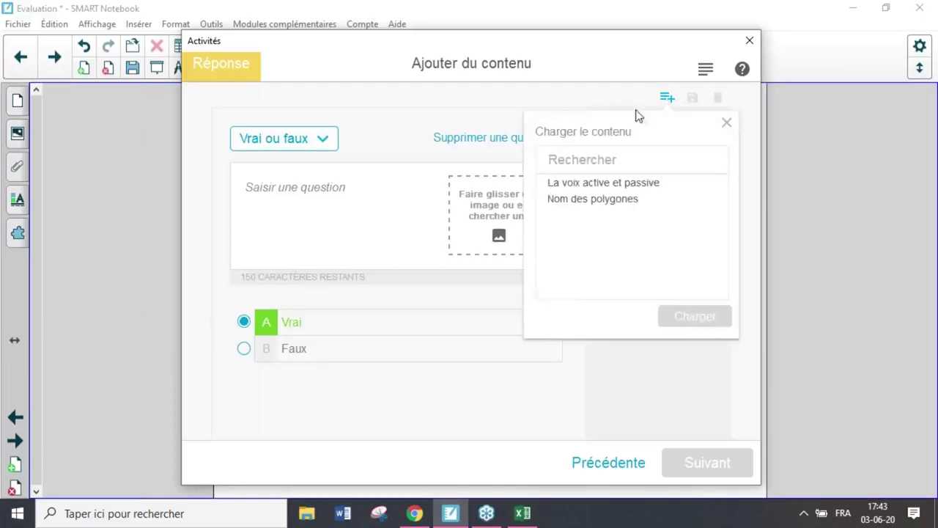
left_click(612, 183)
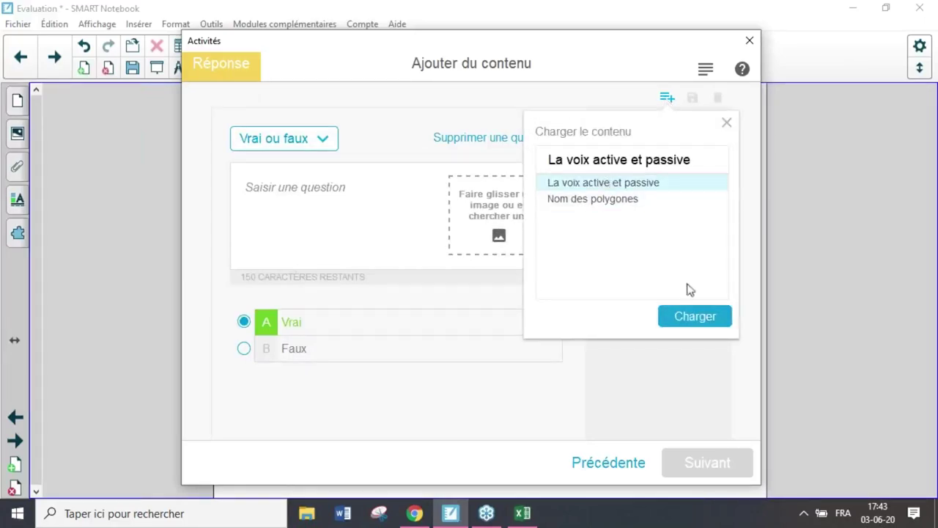
left_click(696, 316)
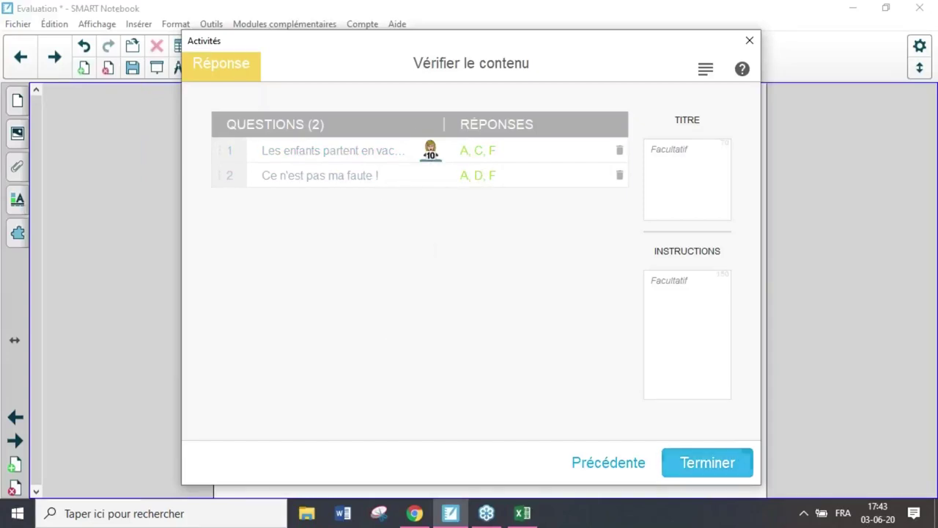
Review the two loaded questions and the list of saved content, and close the activity window without finishing the activity
left_click(419, 158)
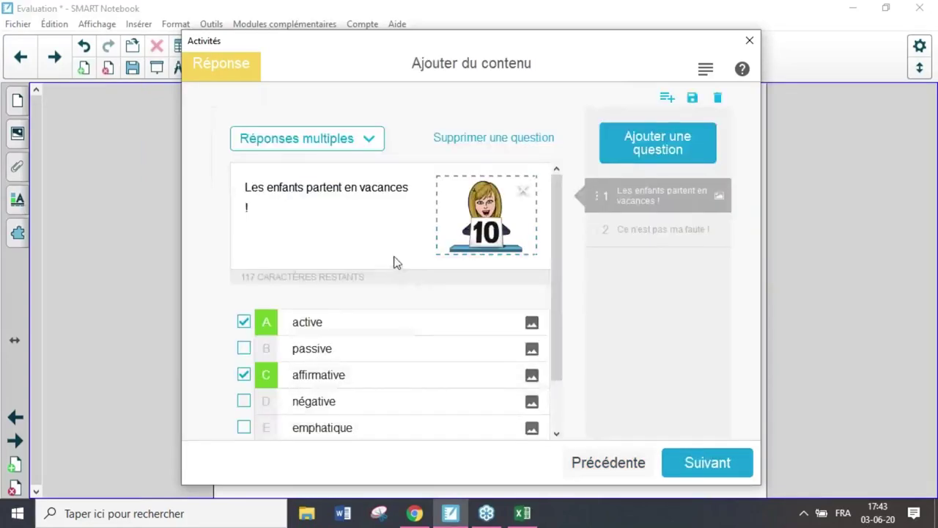
left_click(677, 232)
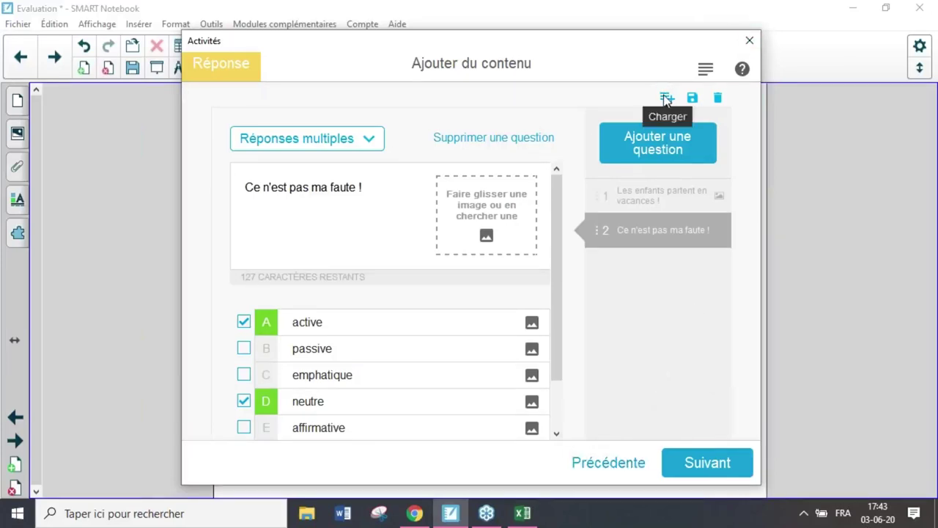
left_click(706, 69)
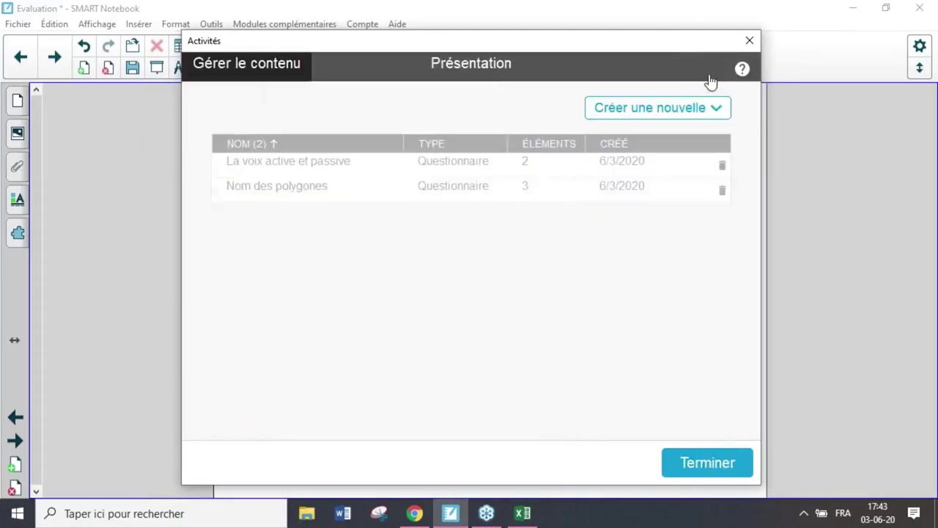
left_click(749, 41)
left_click(462, 294)
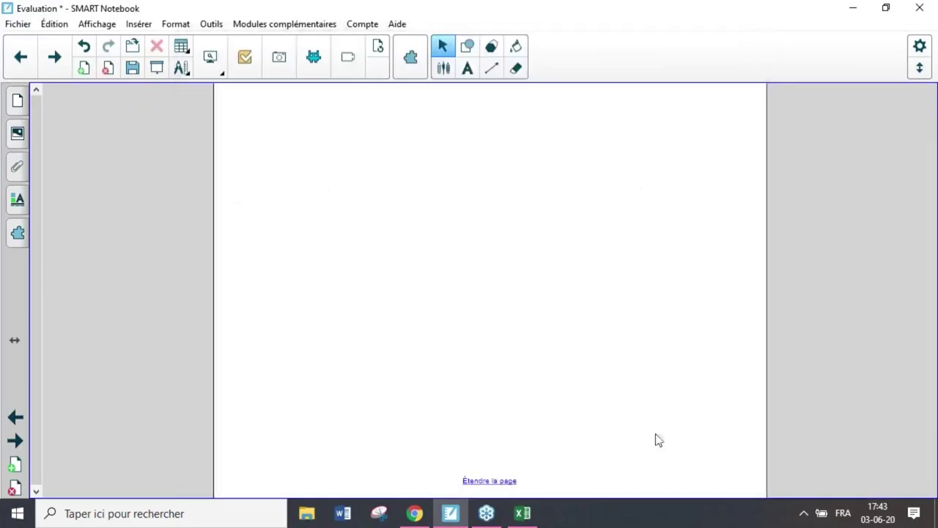
Page forward past "À ton tour" and "Le vrai ou faux", and return from the "Démonstration" page to "Analyses de phrases"
left_click(14, 445)
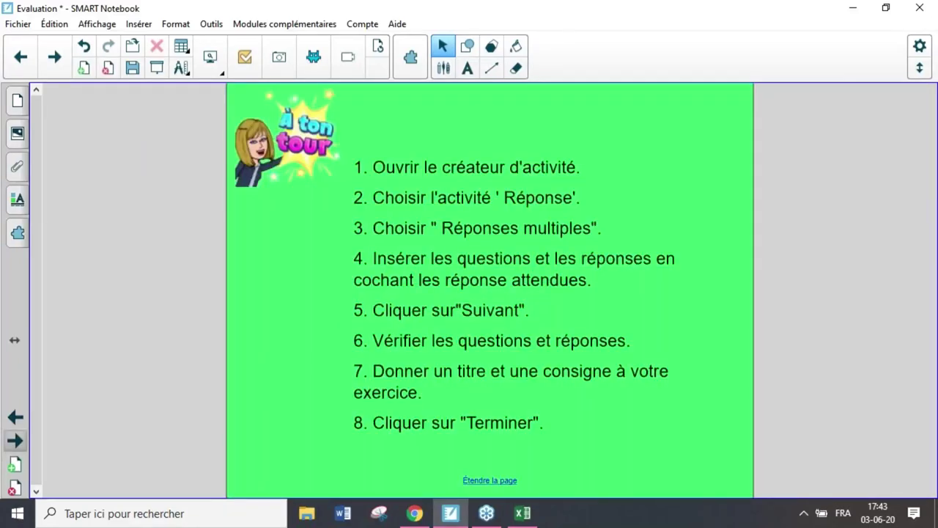
left_click(15, 441)
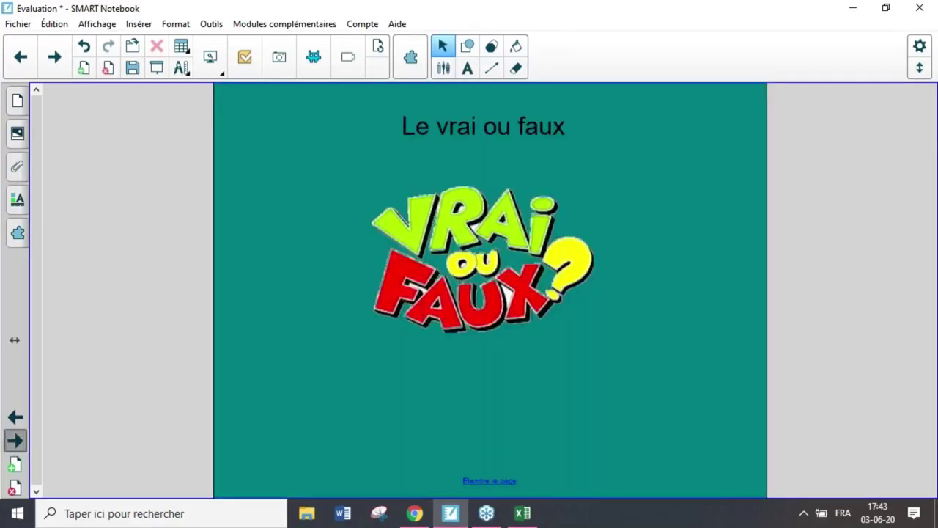
left_click(15, 441)
left_click(15, 440)
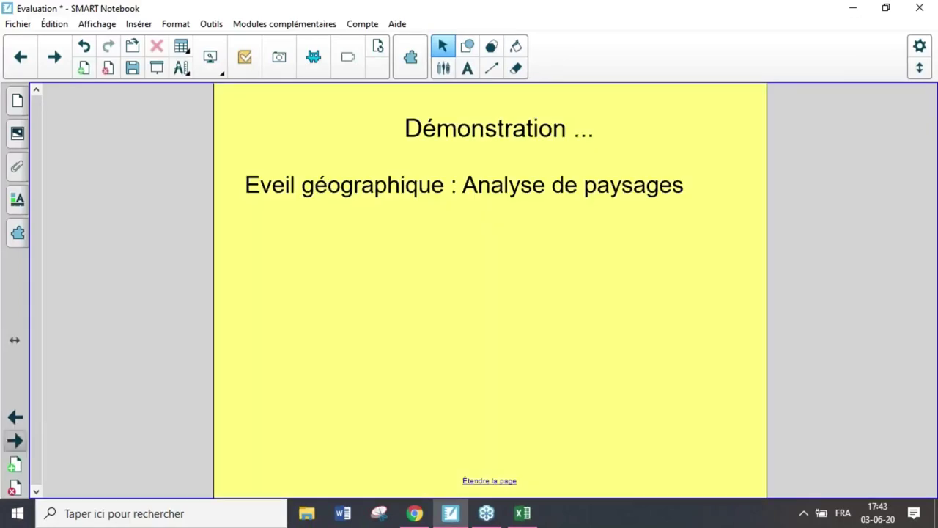
left_click(15, 419)
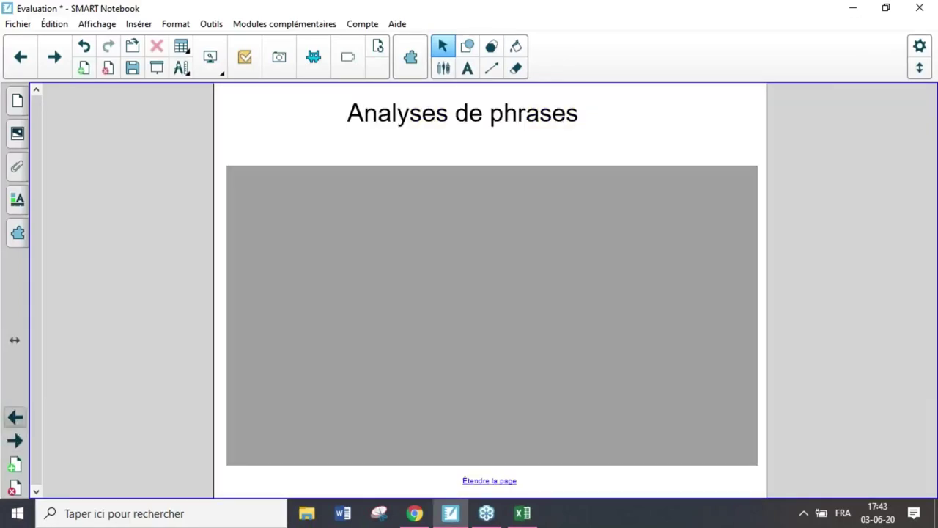
Move the "Analyses de phrases" page ahead of the "À ton tour" instructions in the page order
left_click(15, 417)
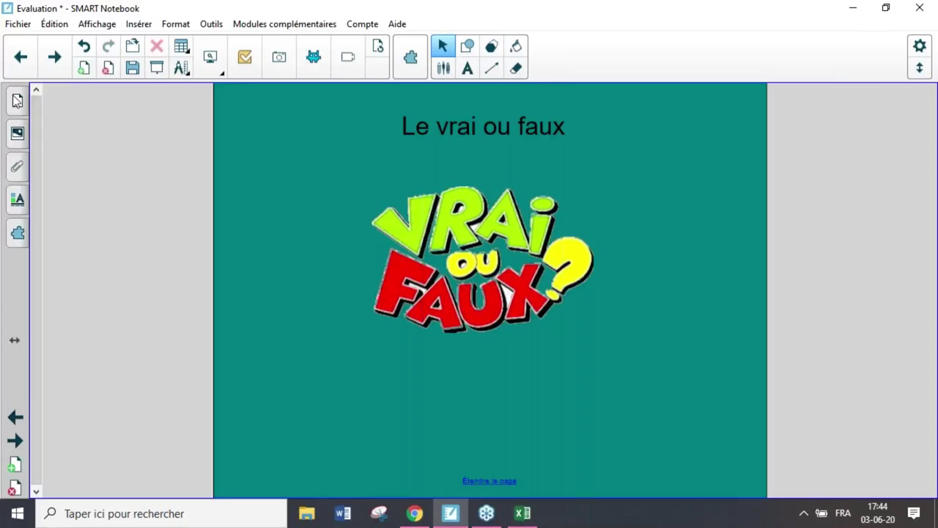
left_click(16, 441)
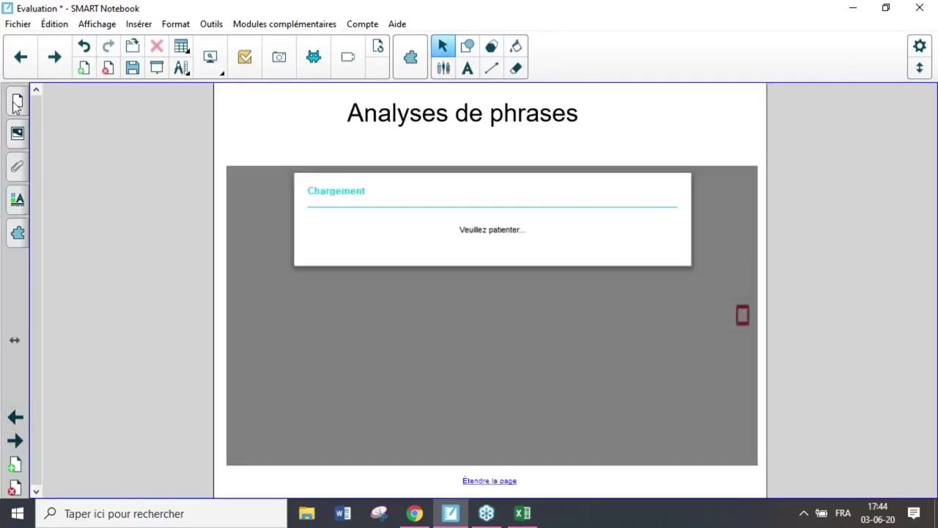
left_click(17, 101)
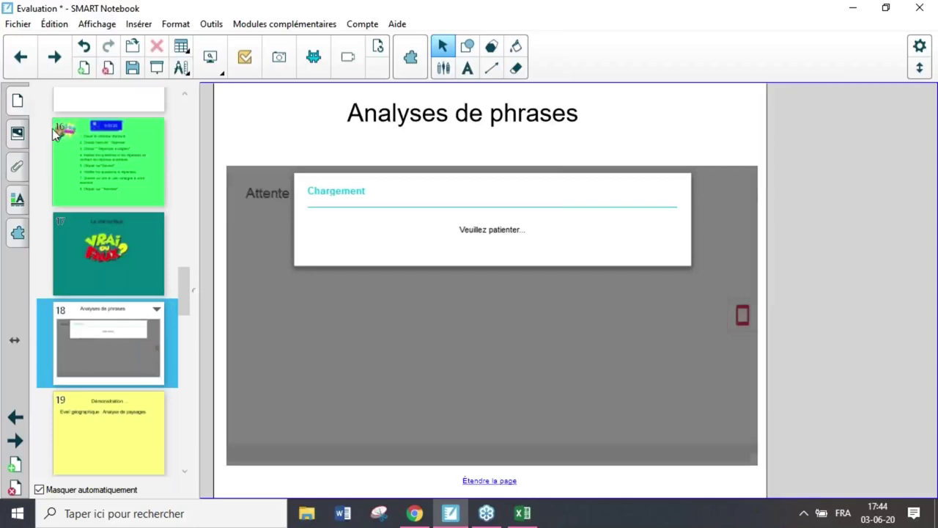
left_click(118, 237)
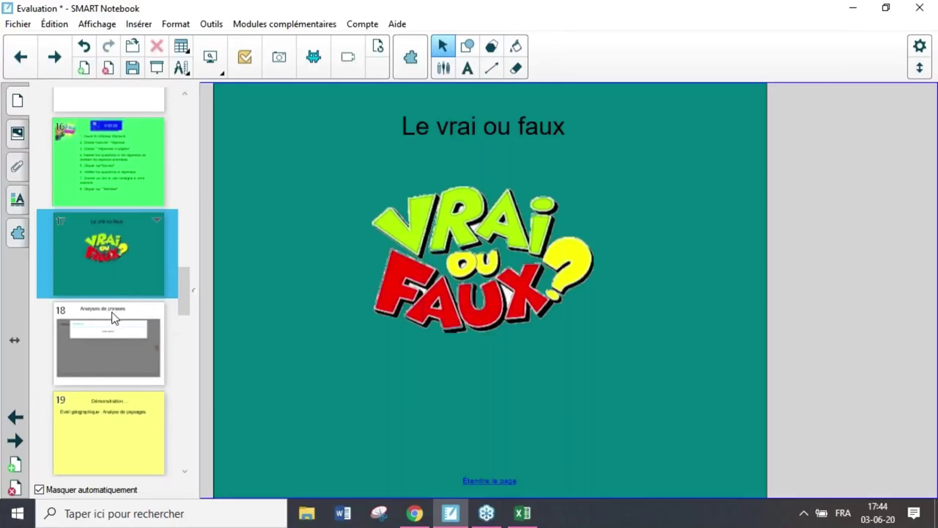
mouse_move(114, 315)
left_mouse_down()
mouse_move(123, 126)
mouse_move(112, 116)
left_mouse_up()
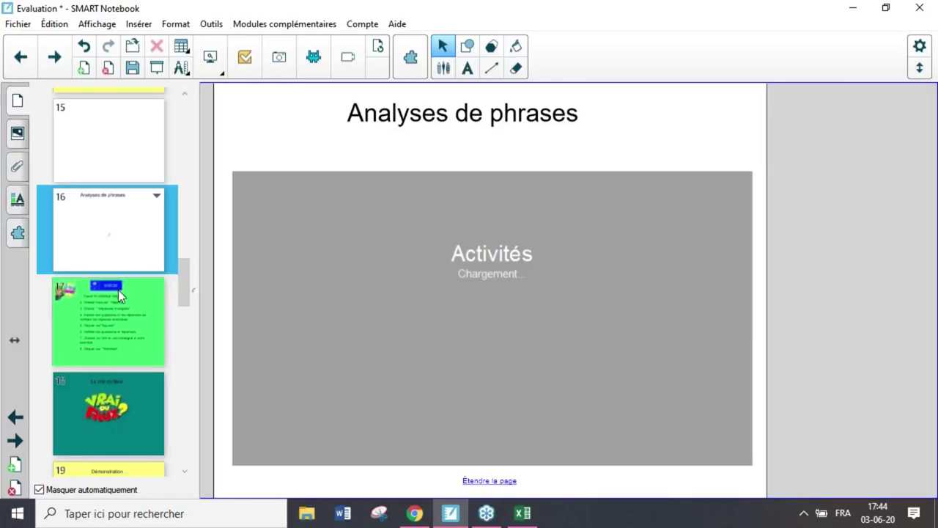
Check the new order of pages 14 to 20, viewing the "À ton tour" and "Analyses de phrases" pages
left_click(118, 290)
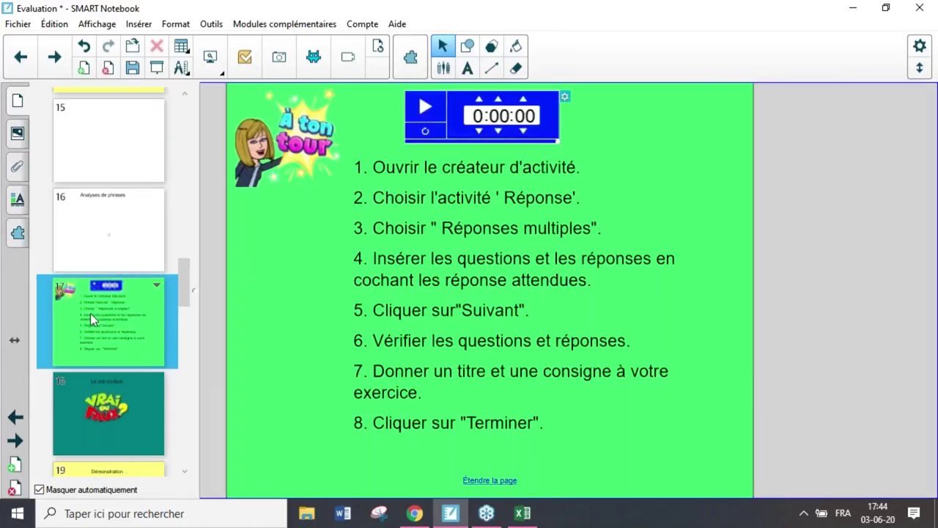
scroll(90, 313, "down", 2)
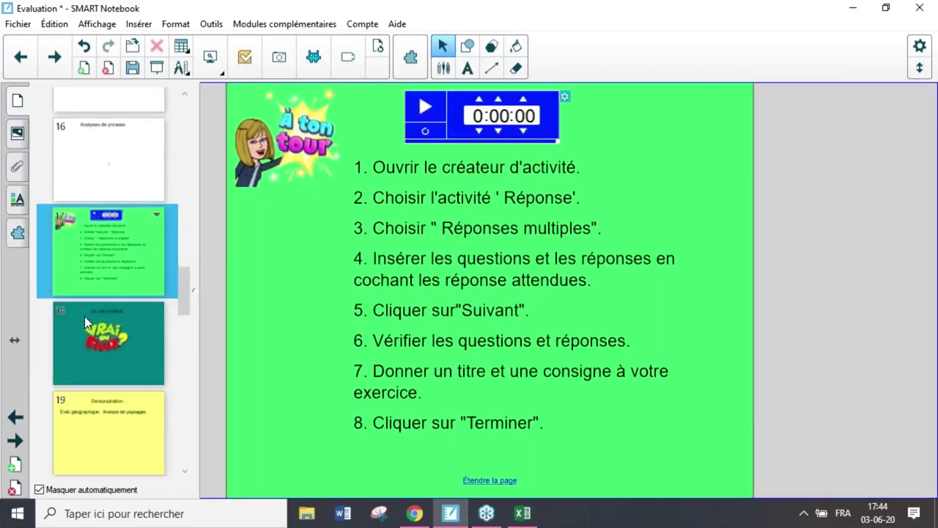
scroll(84, 321, "down", 1)
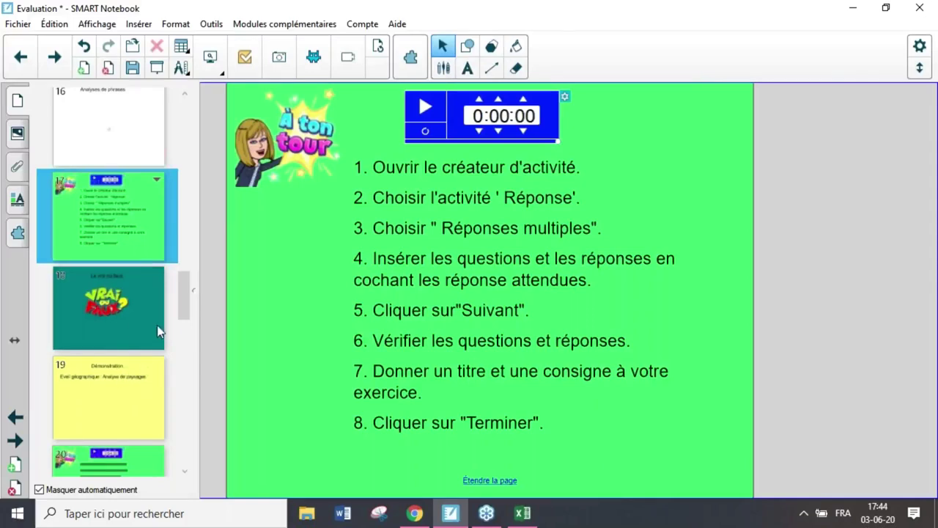
scroll(140, 320, "up", 5)
scroll(133, 295, "up", 1)
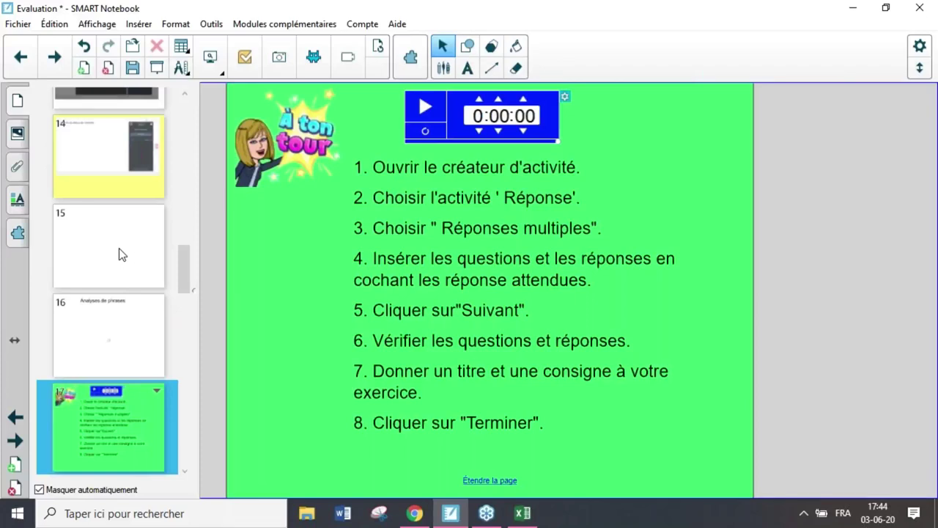
left_click(120, 316)
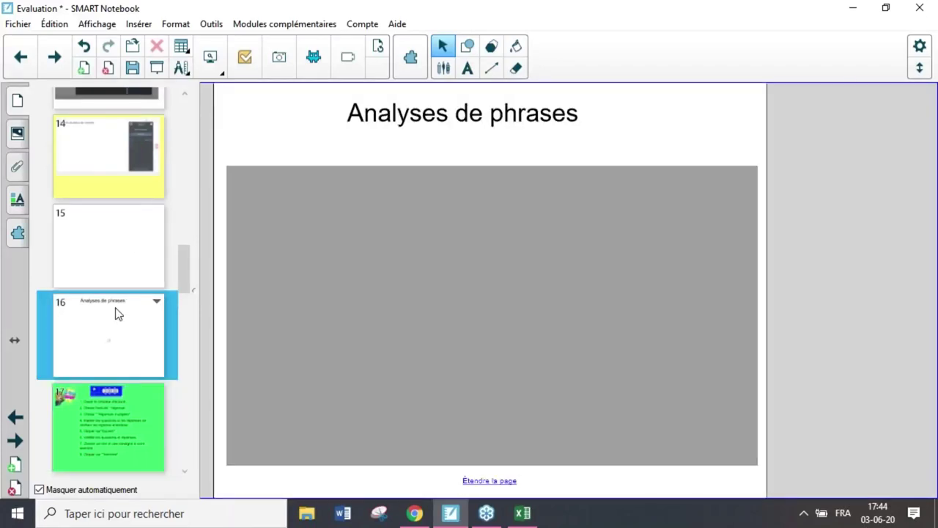
scroll(116, 312, "down", 2)
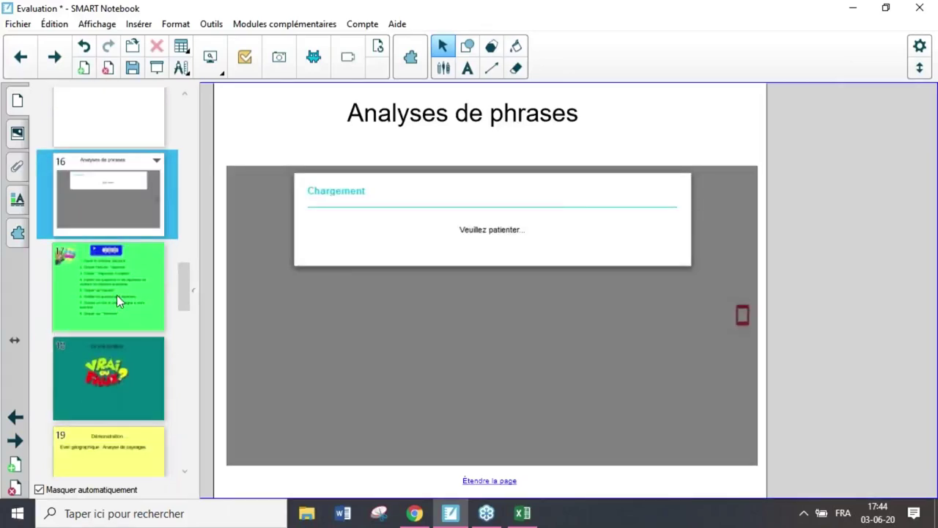
left_click(117, 295)
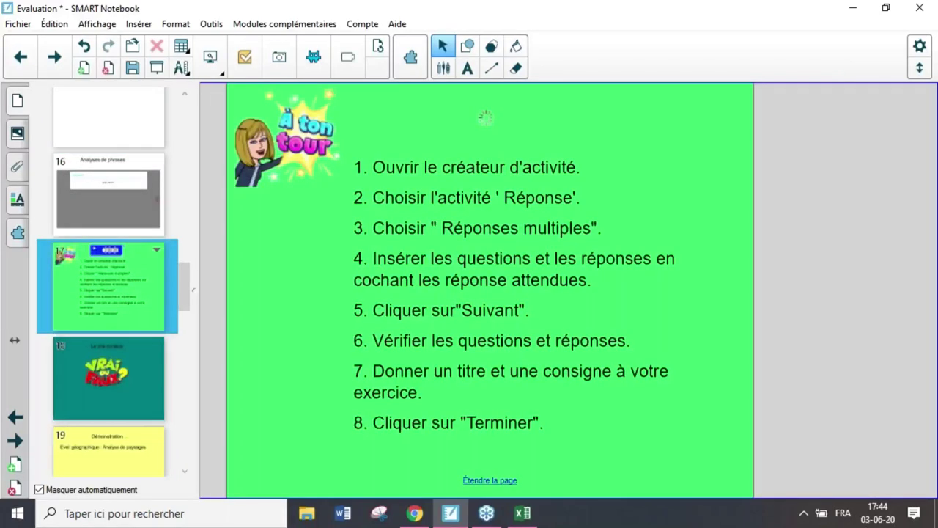
View the "Vrai ou faux" instructions on page 20 and the "Le vrai ou faux" title page, and open the "Démonstration" page 19
scroll(116, 298, "down", 3)
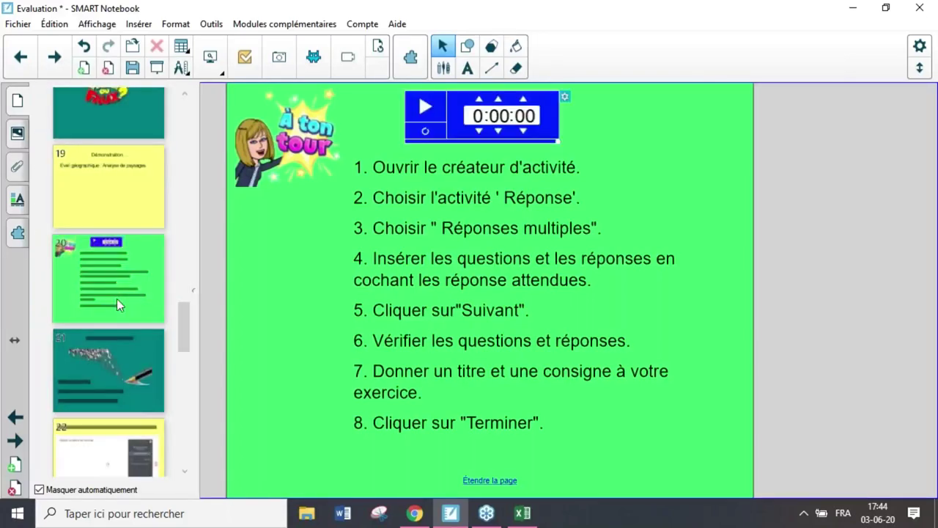
left_click(117, 298)
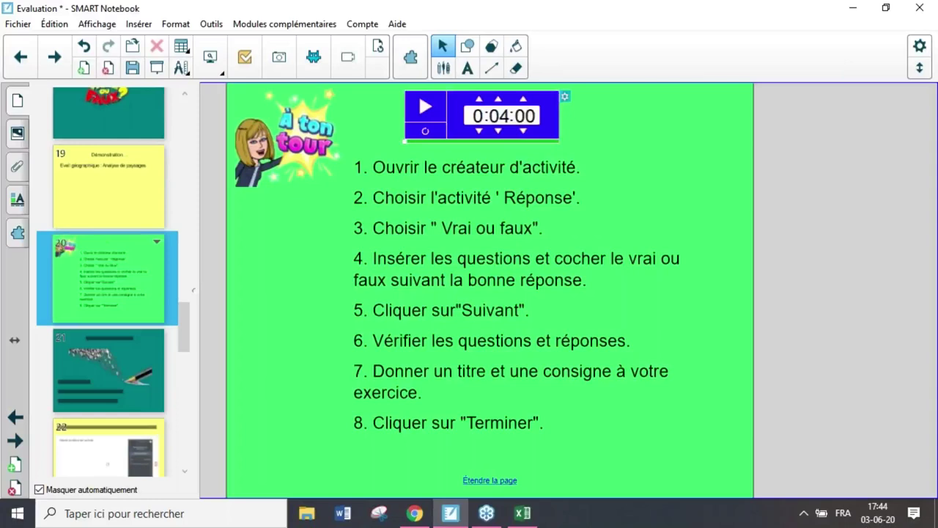
left_click(81, 123)
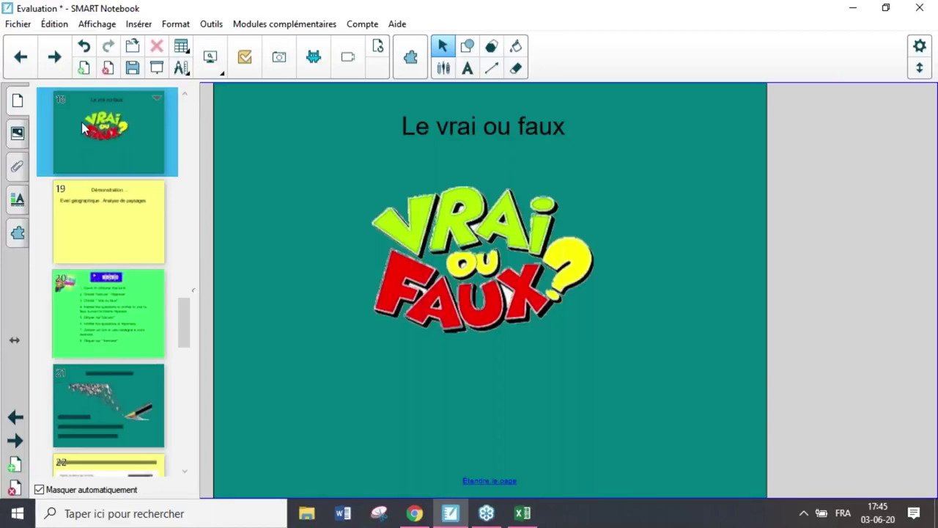
left_click(94, 232)
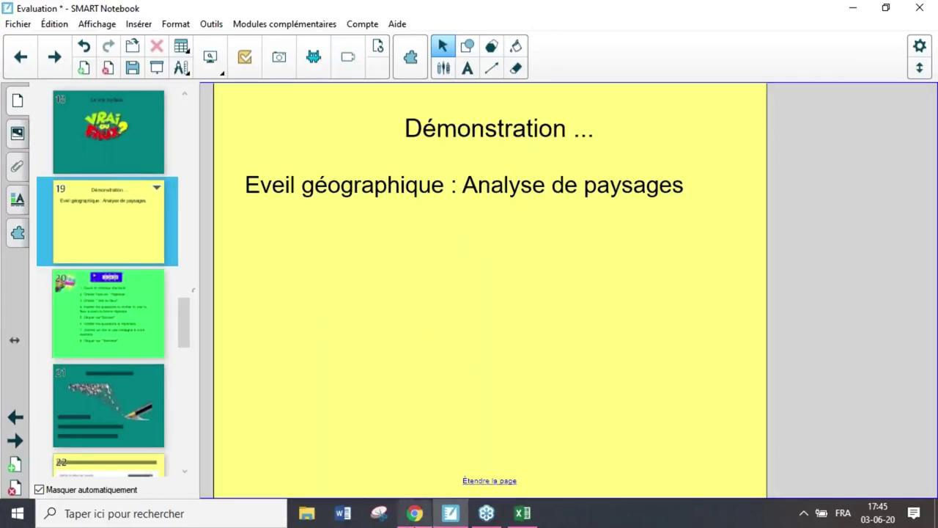
Switch to SMART Learning Suite Online in Chrome, end the running quiz activity, and return to SMART Notebook
mouse_move(415, 514)
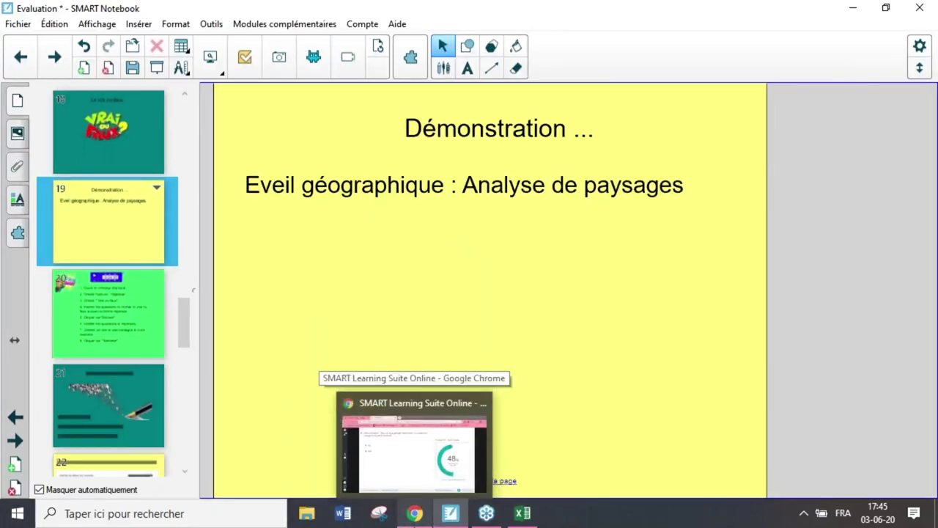
left_click(414, 447)
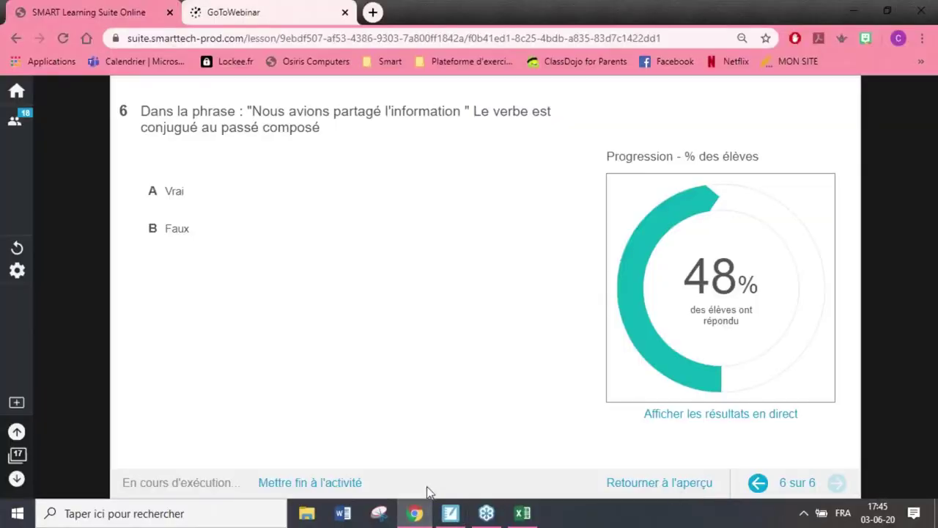
left_click(359, 484)
left_click(518, 328)
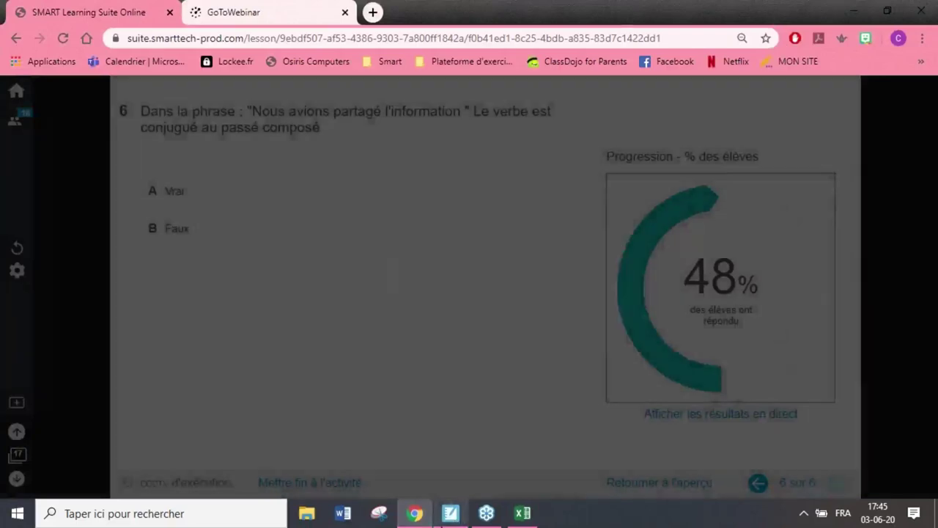
left_click(446, 515)
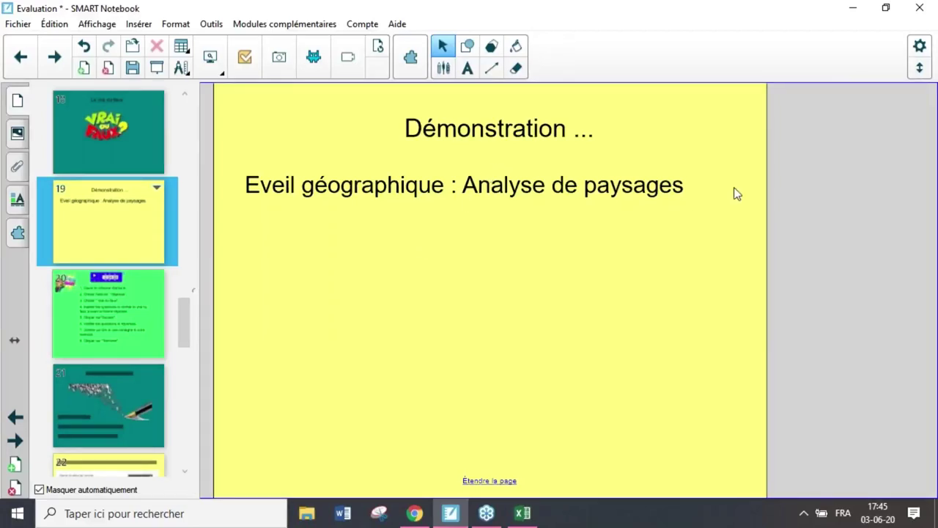
Start a new Réponse activity from the "Démonstration" page with "Vrai ou faux" as the first question's type
left_click(313, 59)
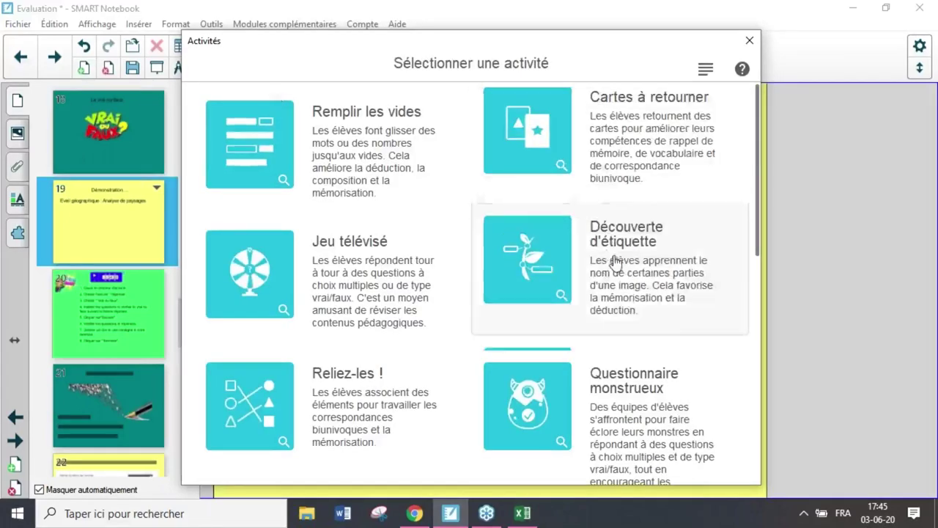
scroll(613, 275, "down", 3)
scroll(616, 273, "down", 2)
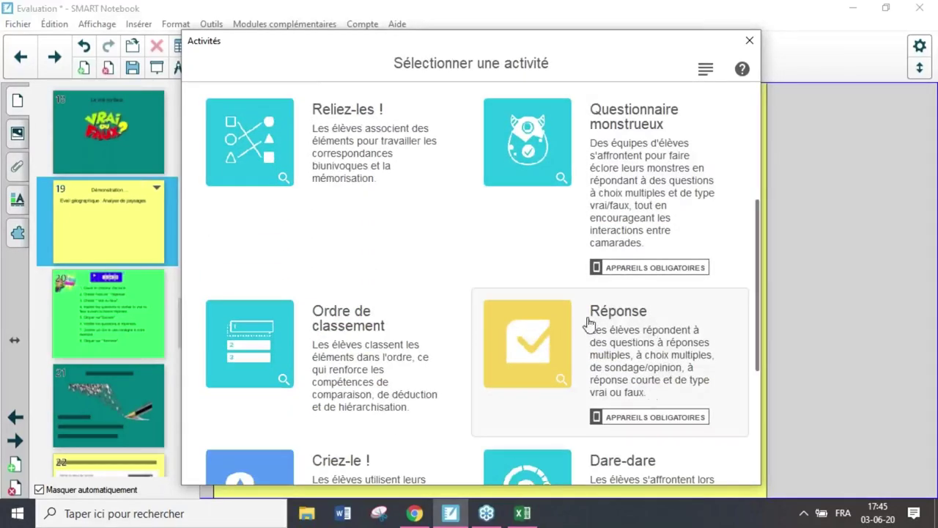
left_click(599, 342)
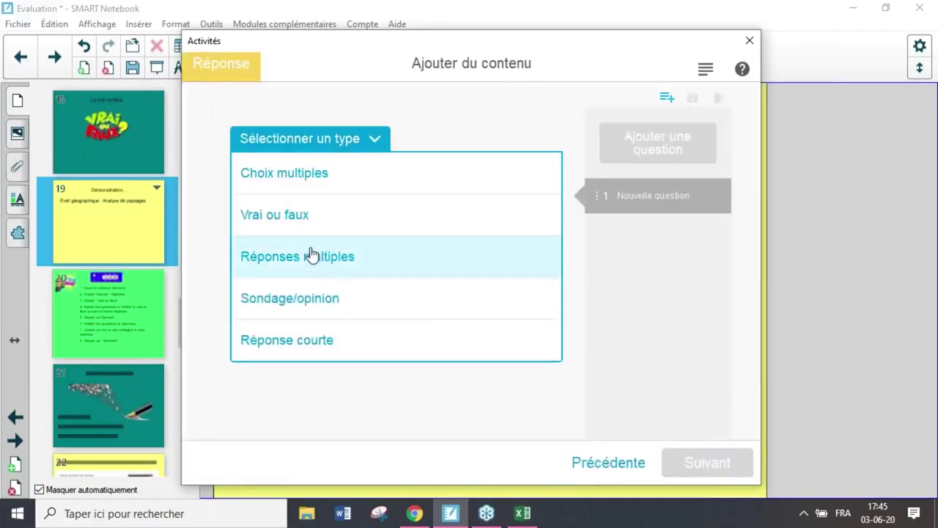
left_click(304, 209)
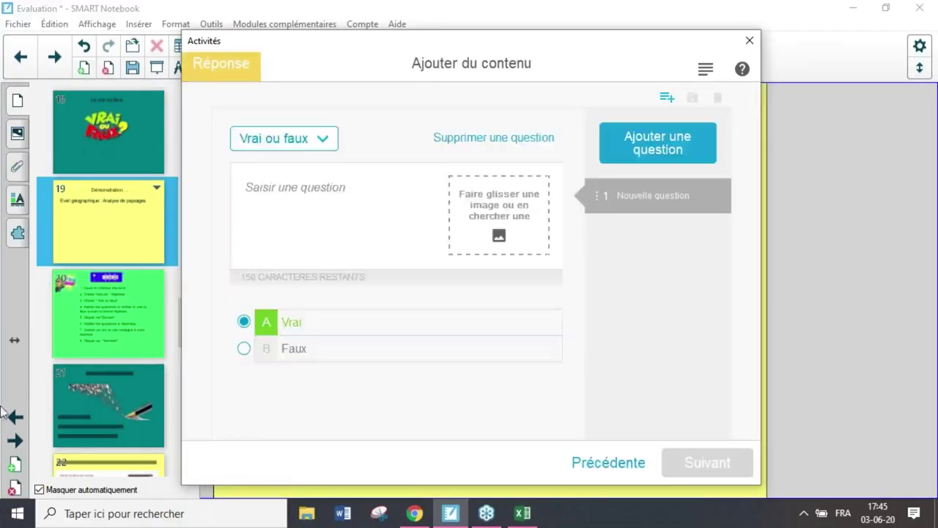
Try to add the "paysage désertique" image from the desktop folder Activités Smart > Géographie > analyse paysage to the first question
left_click(498, 234)
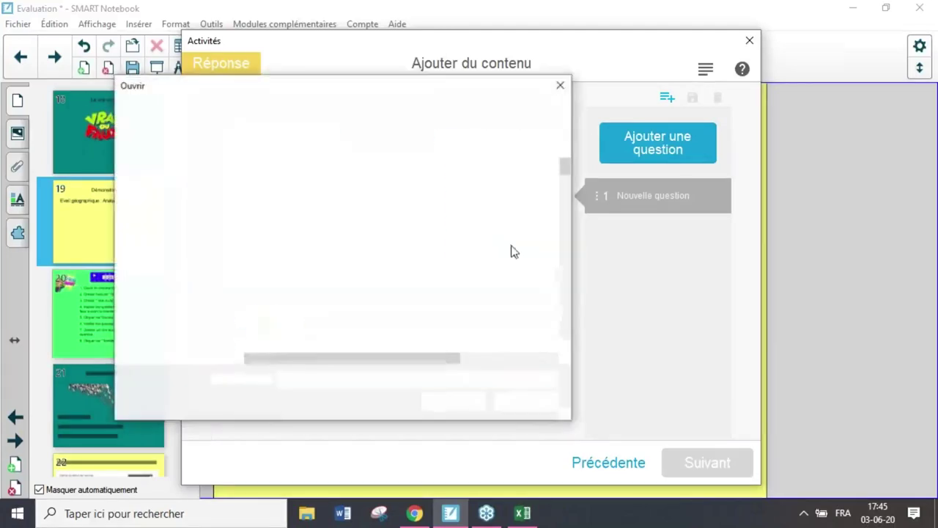
scroll(168, 287, "up", 3)
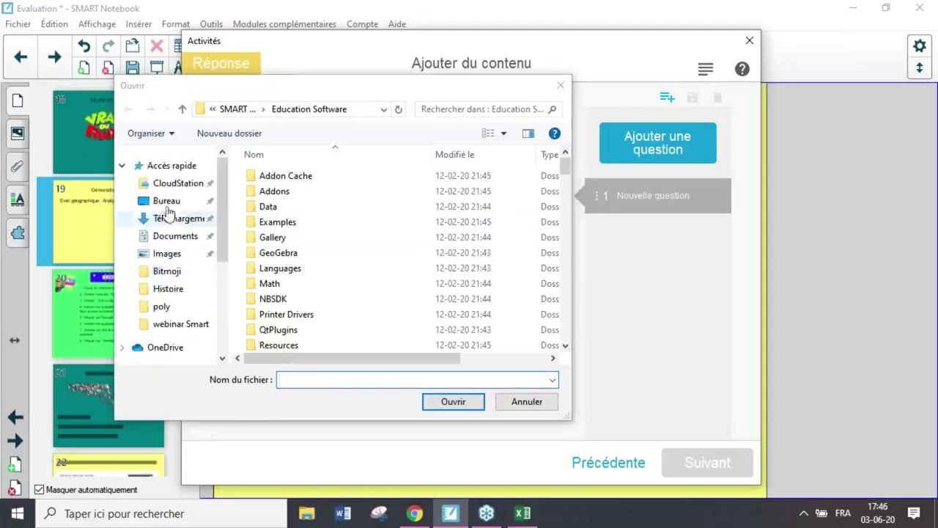
left_click(165, 202)
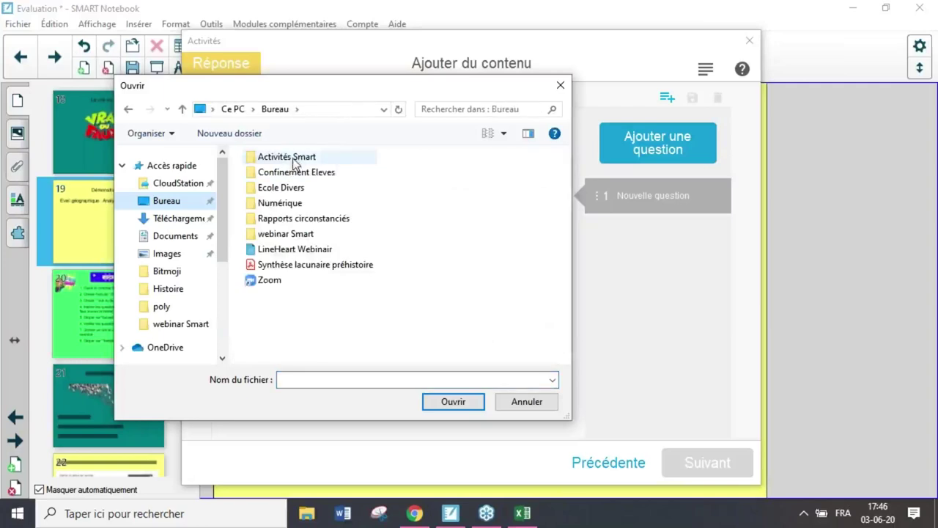
double_click(293, 156)
scroll(321, 273, "down", 1)
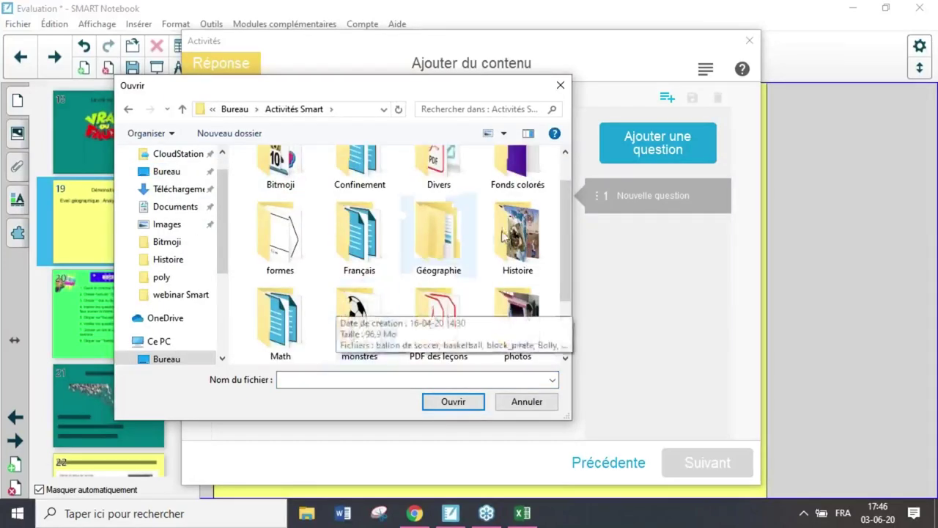
double_click(460, 240)
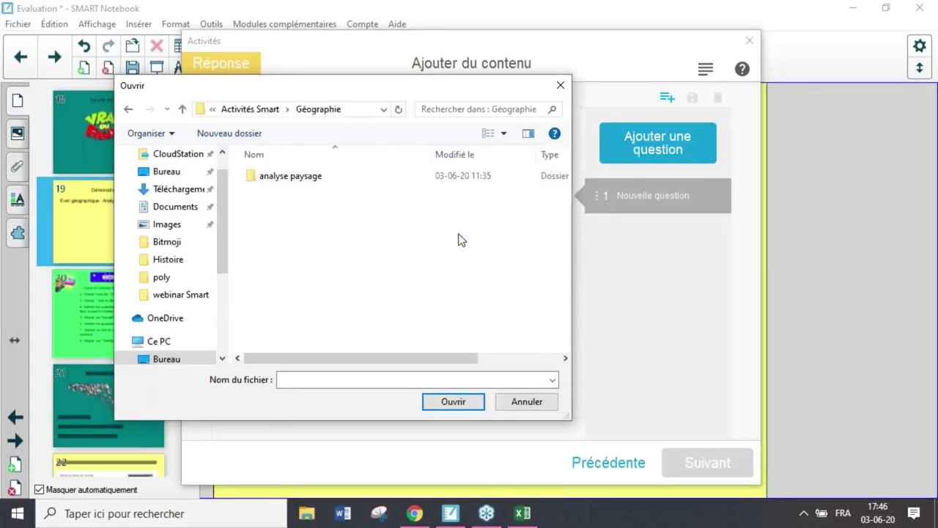
double_click(297, 180)
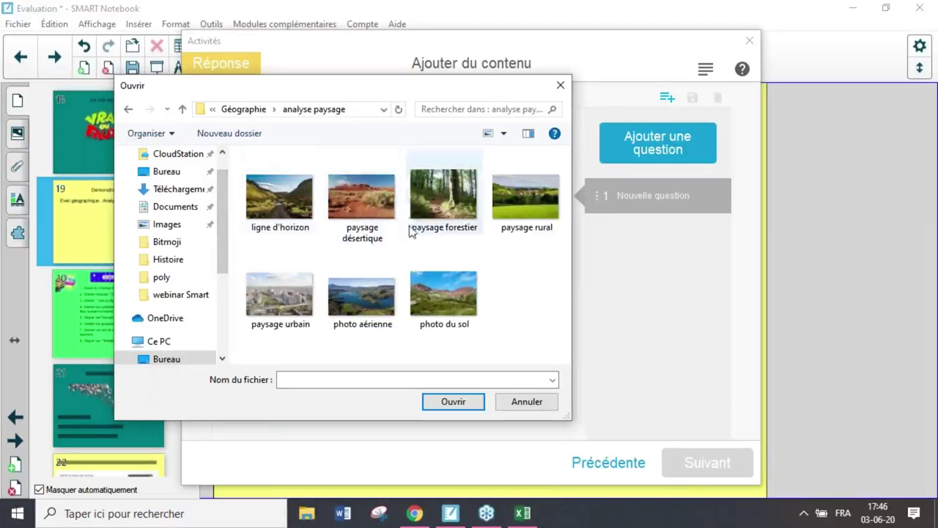
left_click(350, 189)
left_click(434, 404)
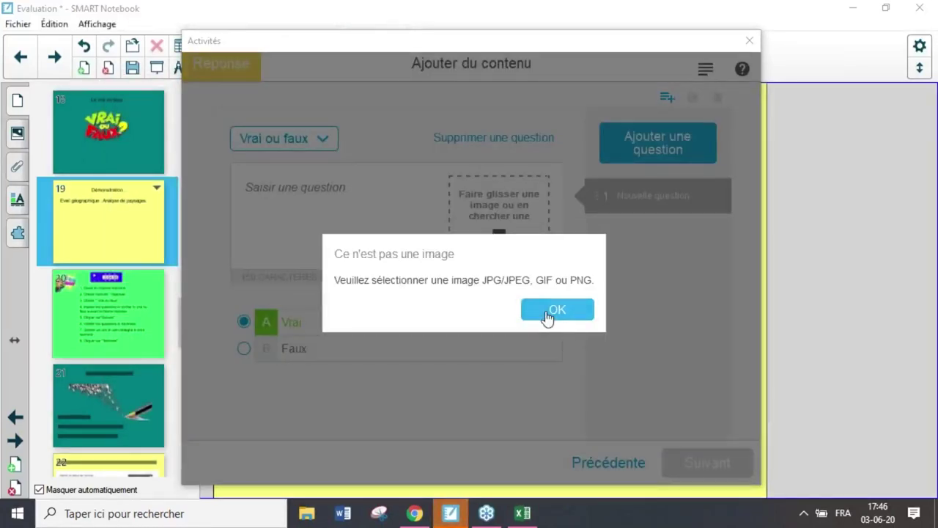
left_click(549, 314)
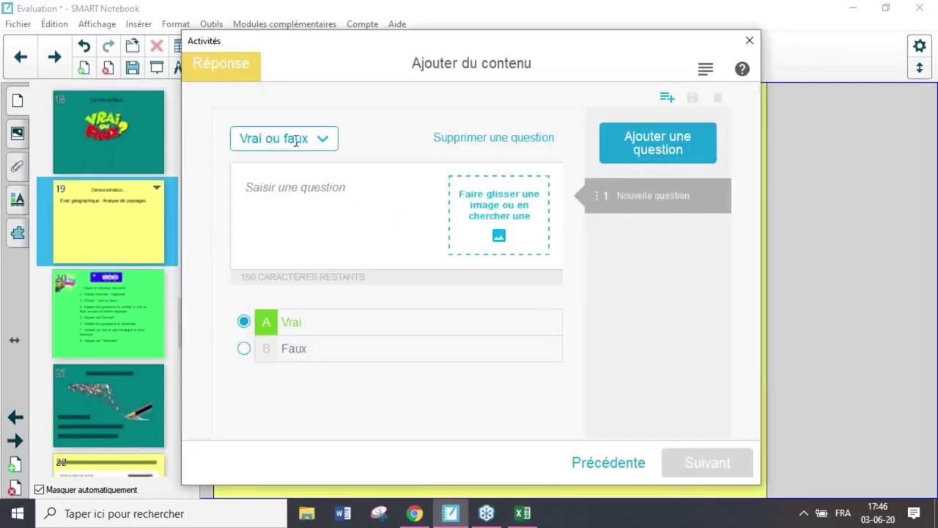
Add the "paysage rural" image from the "analyse paysage" folder to the first question and place the cursor in its question text
left_click(494, 224)
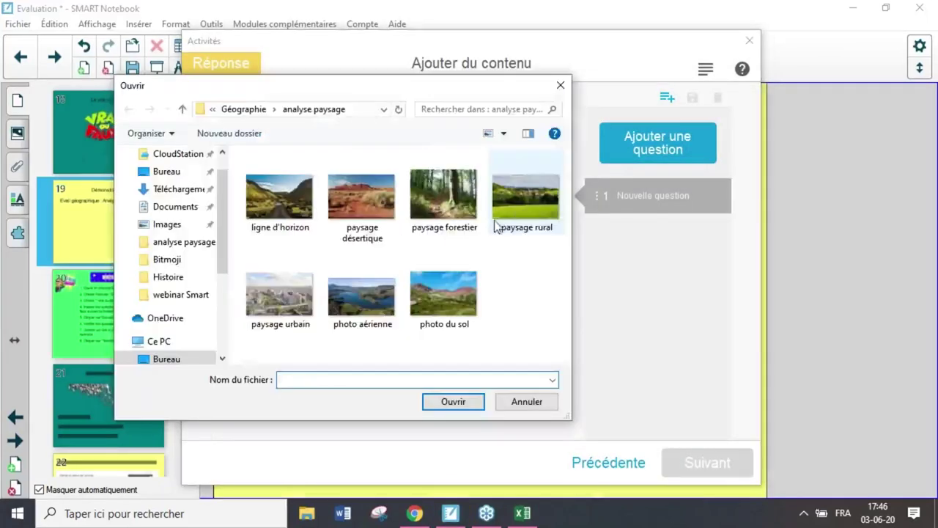
left_click(525, 200)
left_click(453, 401)
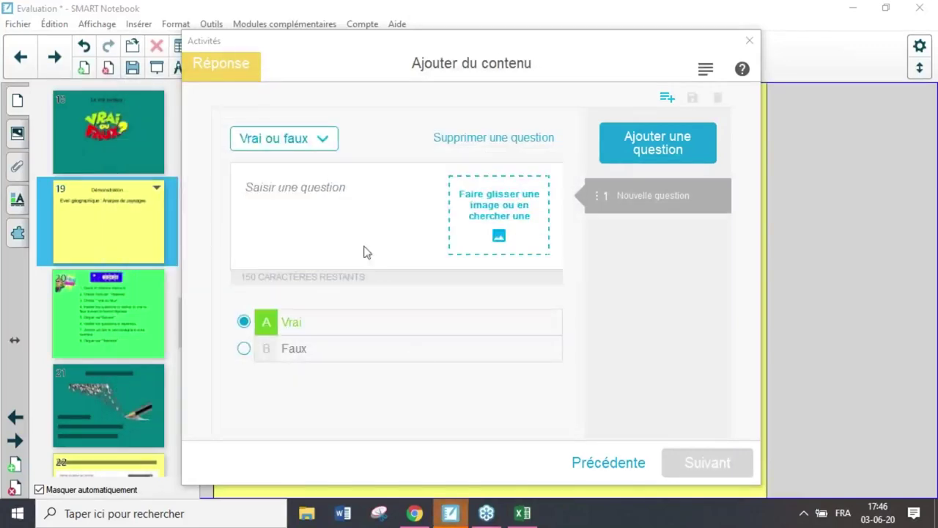
left_click(319, 190)
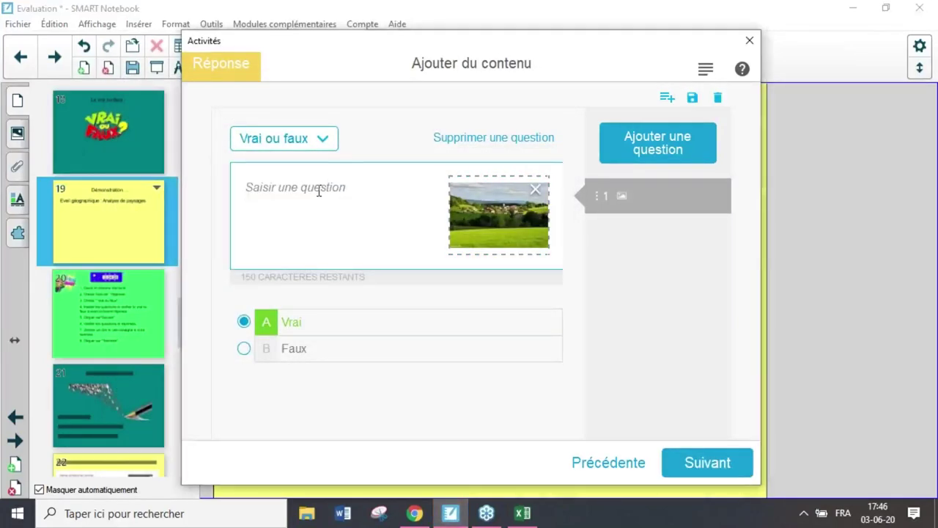
Enter "C'est un paysage urbain" as the first question's text and mark "Faux" as its correct answer
type("Est")
key("BackSpace")
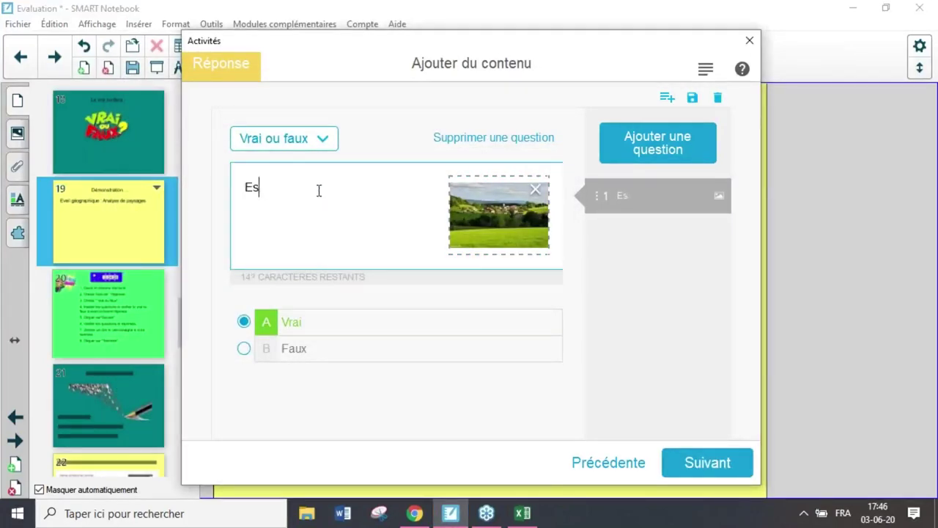
key("BackSpace")
key("BackSpace")
type("C'est un")
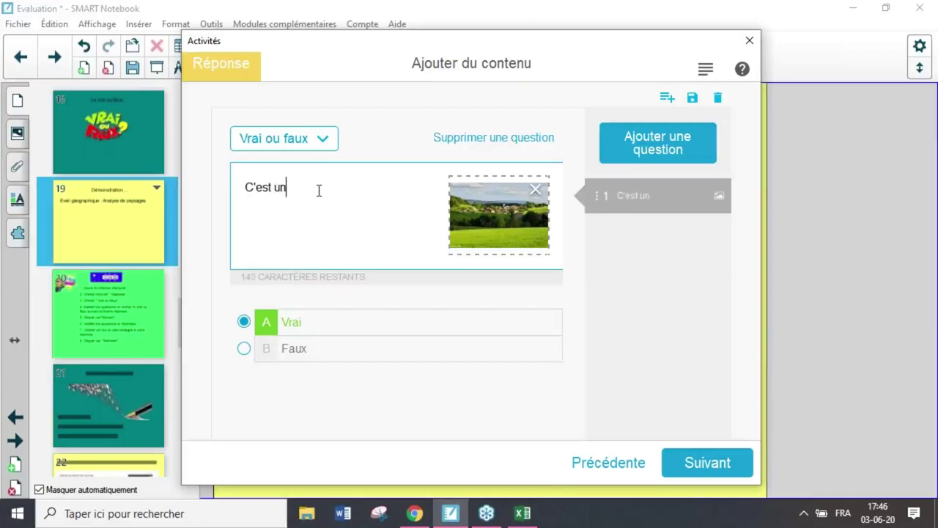
type(" paysage urbain")
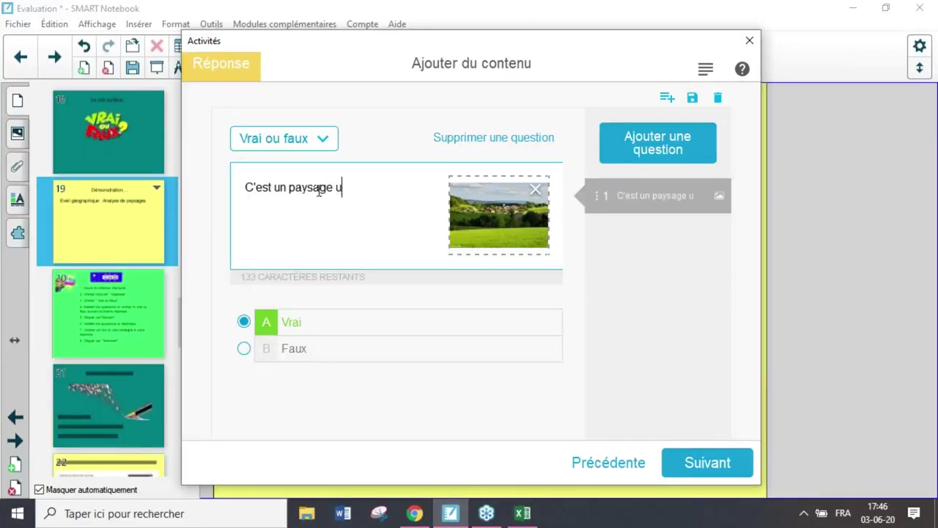
left_click(244, 349)
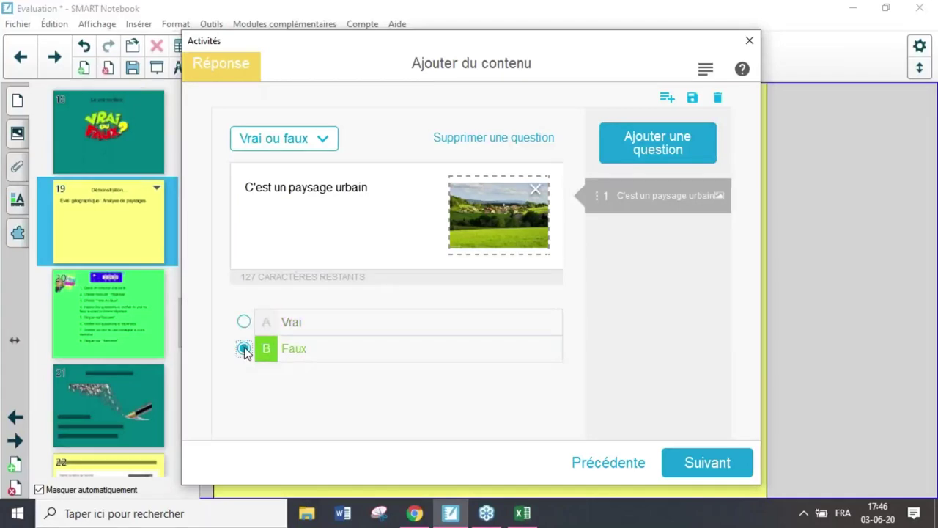
Add a second true/false question with the "photo aérienne" image from the "analyse paysage" folder
left_click(639, 156)
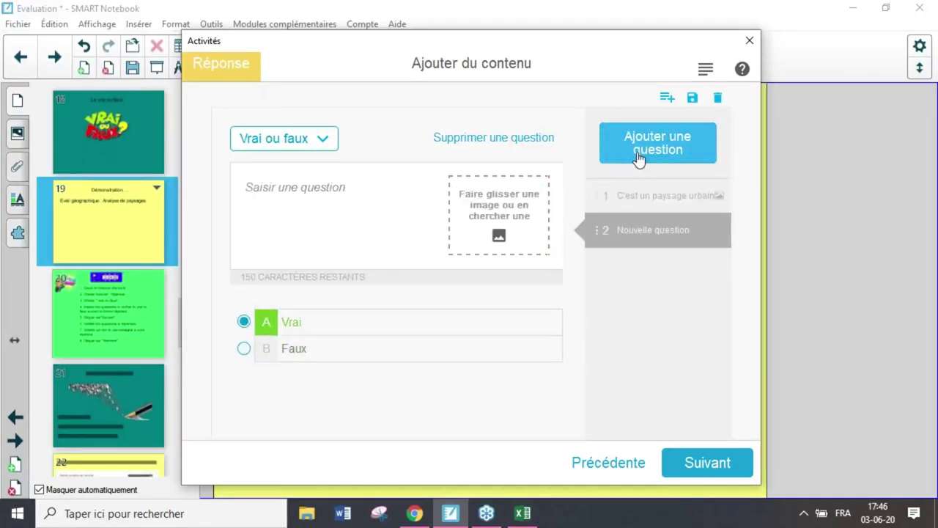
left_click(510, 219)
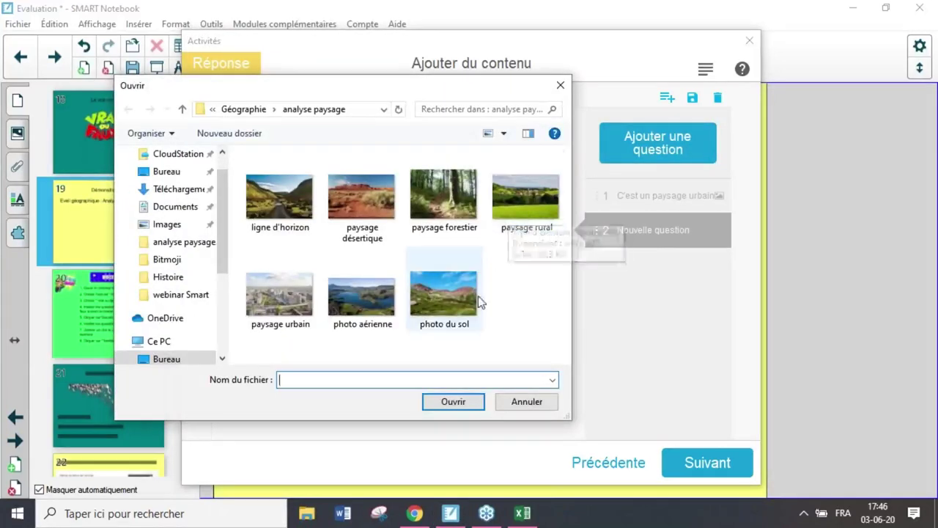
left_click(358, 311)
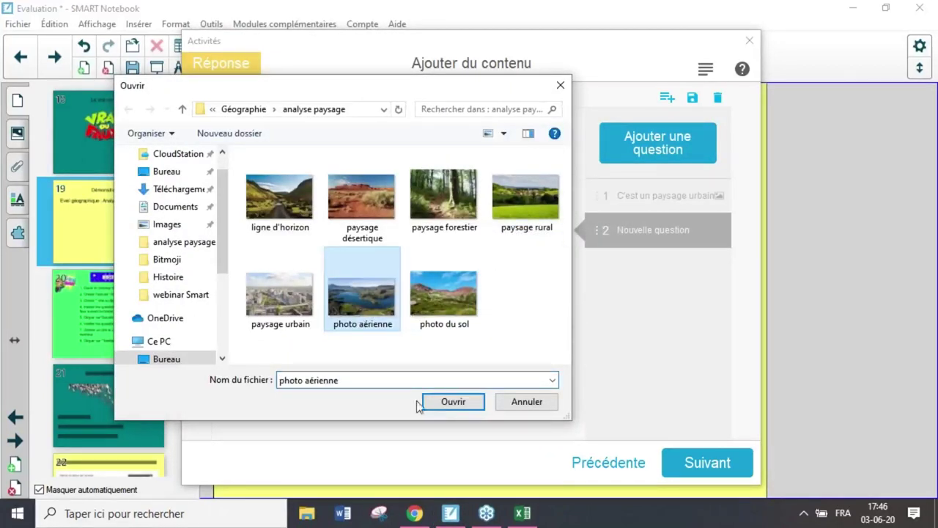
left_click(448, 405)
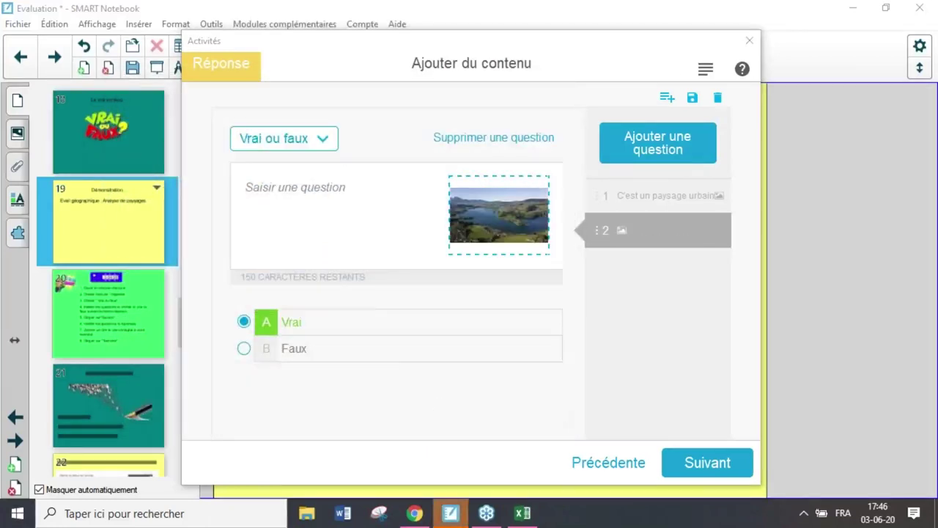
Enter "Cette photo est une photo aérienne." as the second question's text
left_click(314, 223)
type("Ce")
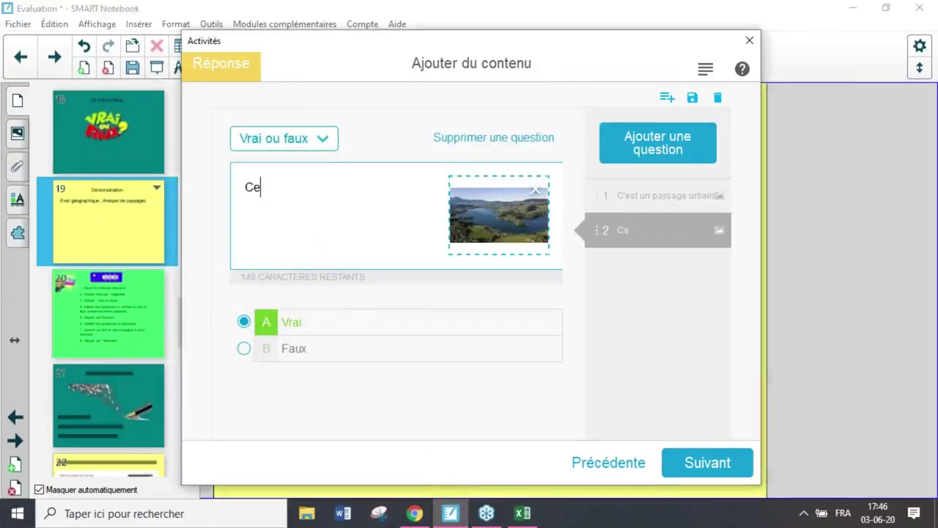
type("tte pho")
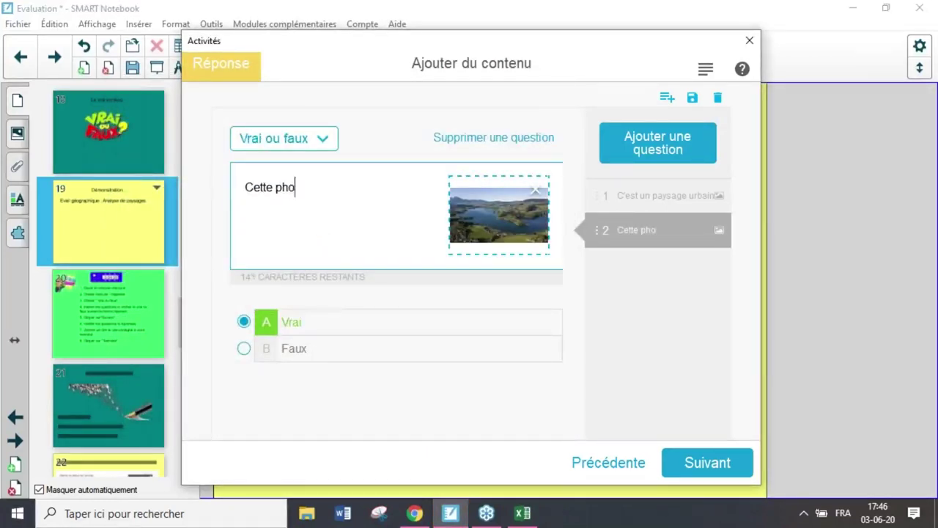
type("to est une ph")
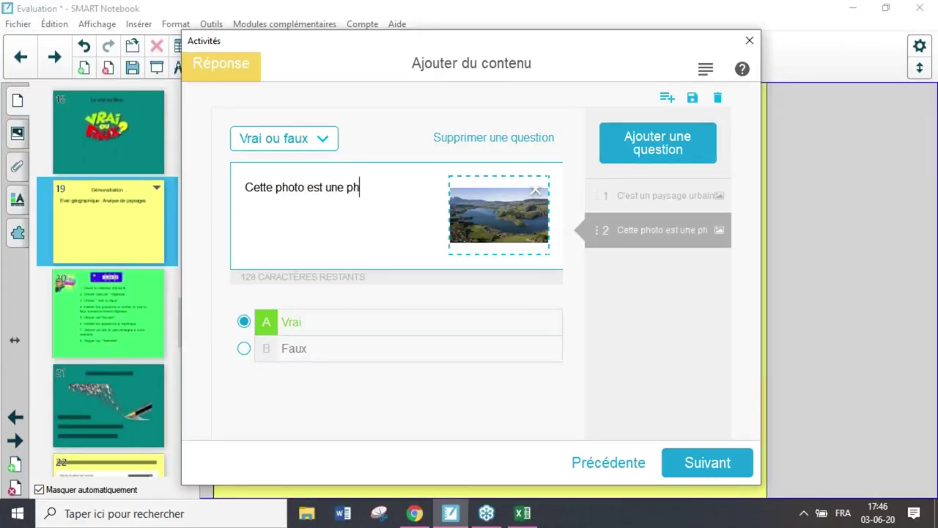
type("oto p")
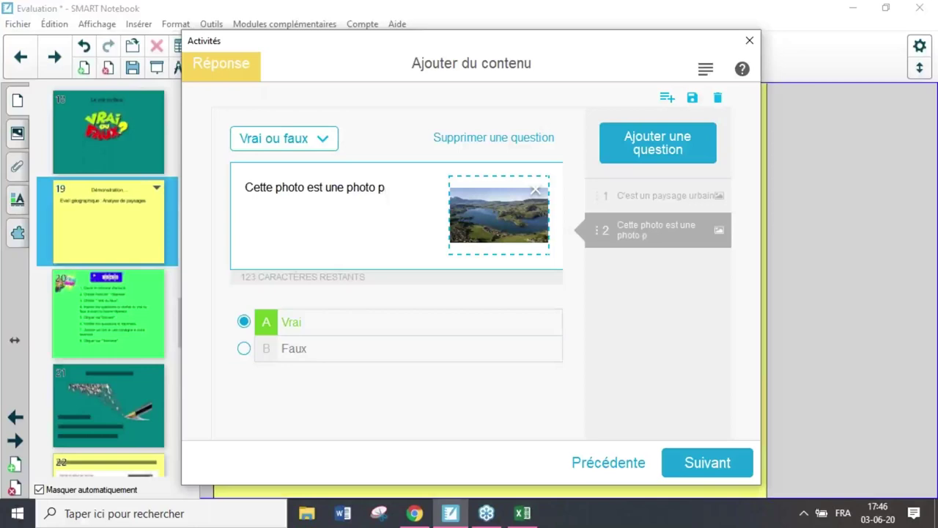
key("BackSpace")
type("aérienne")
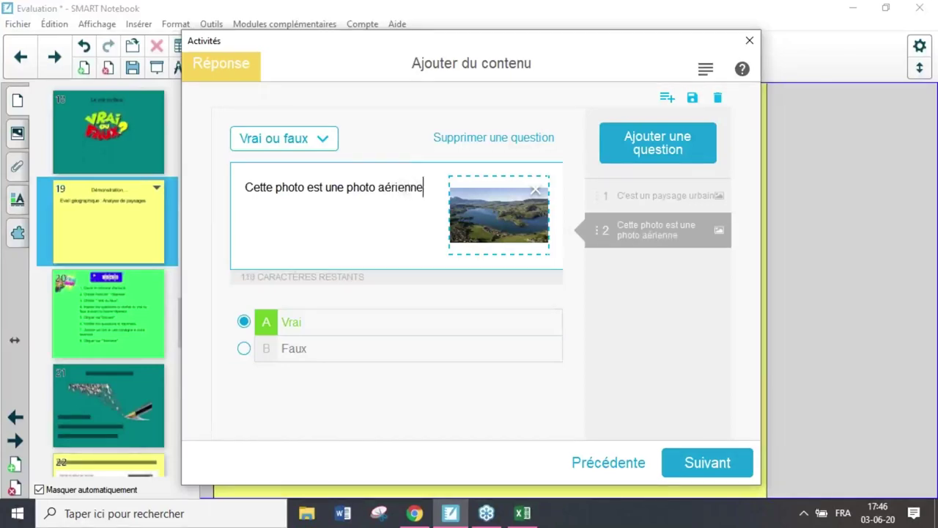
type(".")
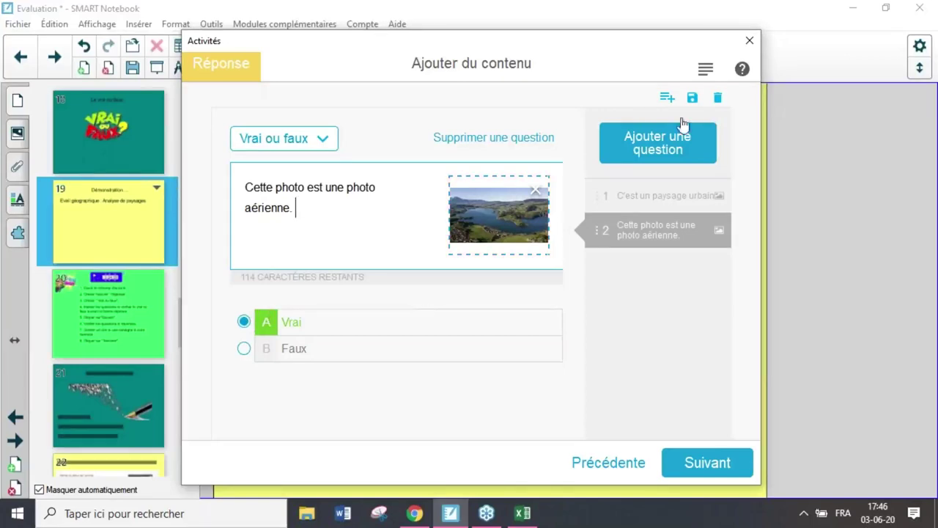
Add a blank third question, proceed to the content review and delete that empty question there
left_click(677, 149)
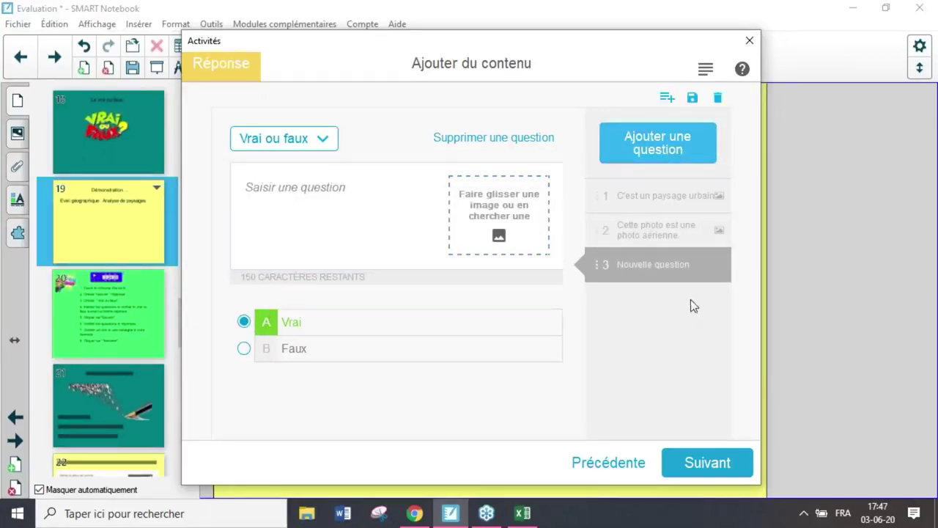
left_click(721, 477)
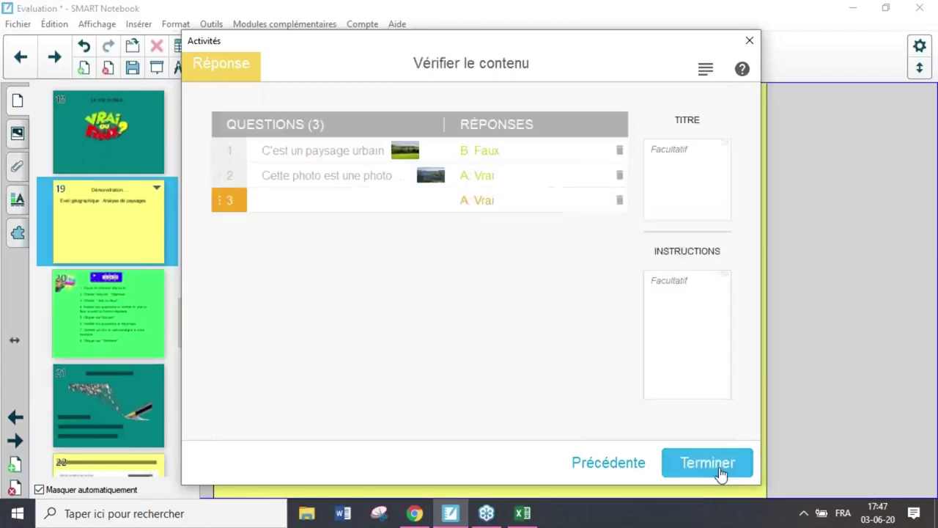
left_click(692, 149)
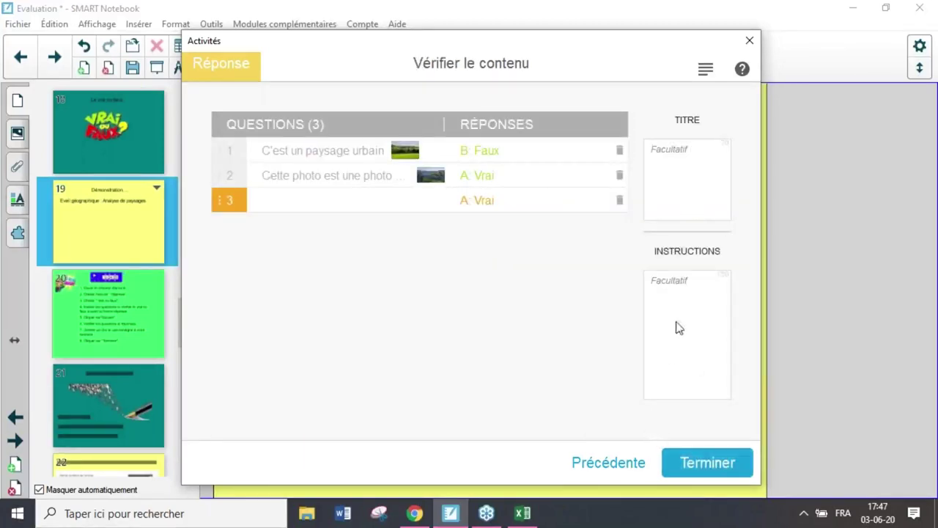
left_click(620, 200)
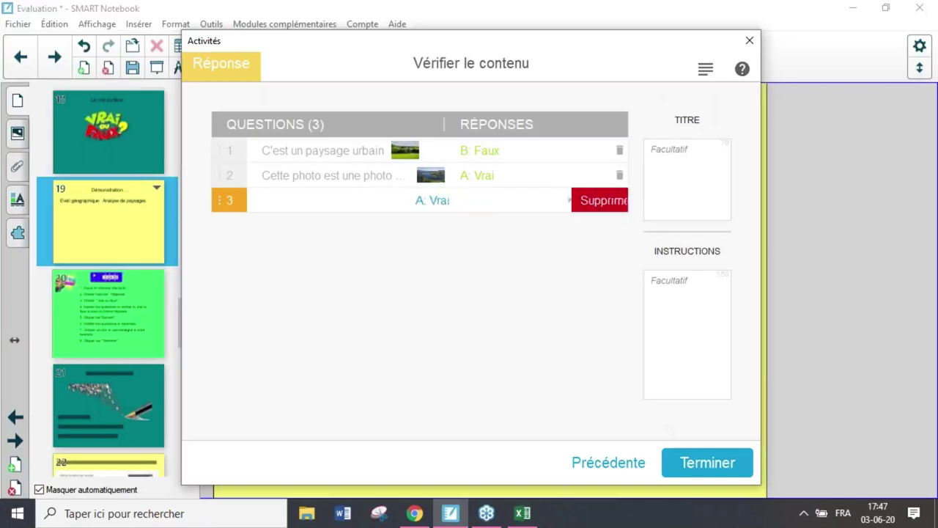
left_click(618, 200)
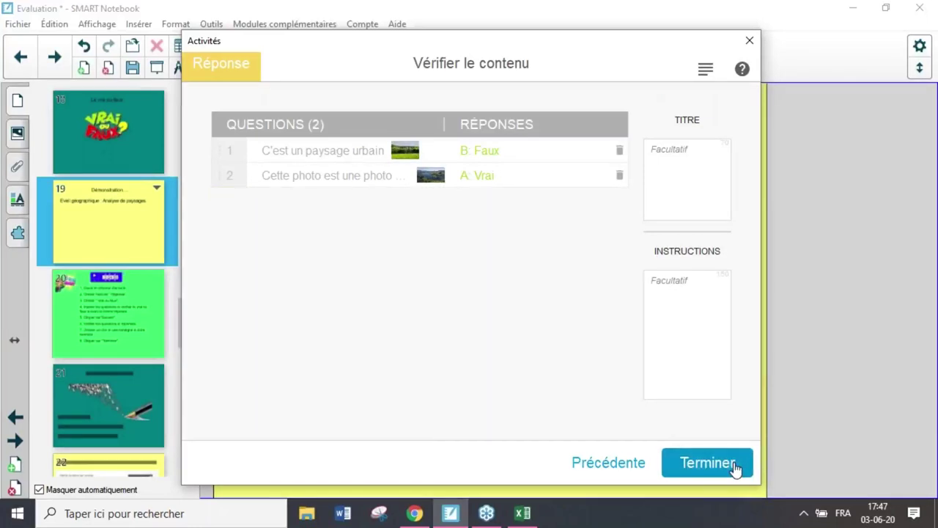
Finish creating the true/false activity and open the "À ton tour" instructions on page 20
left_click(708, 463)
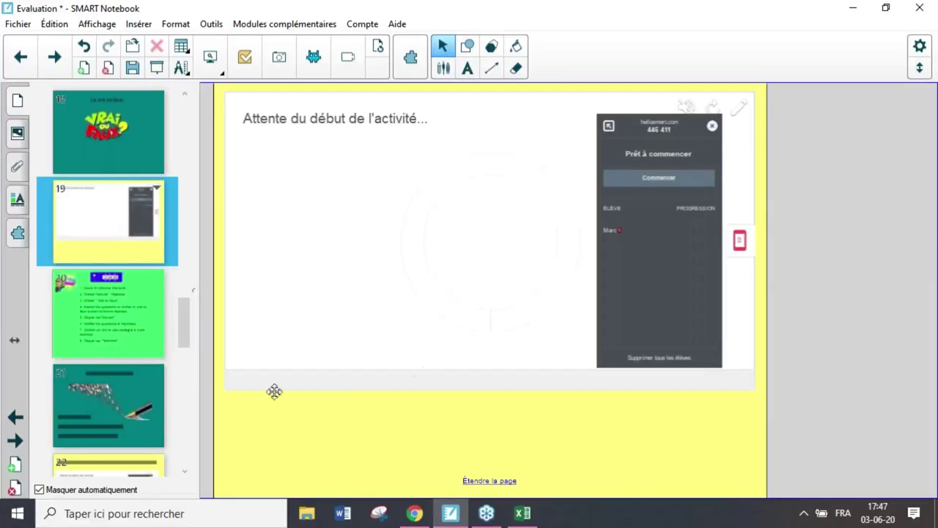
left_click(90, 323)
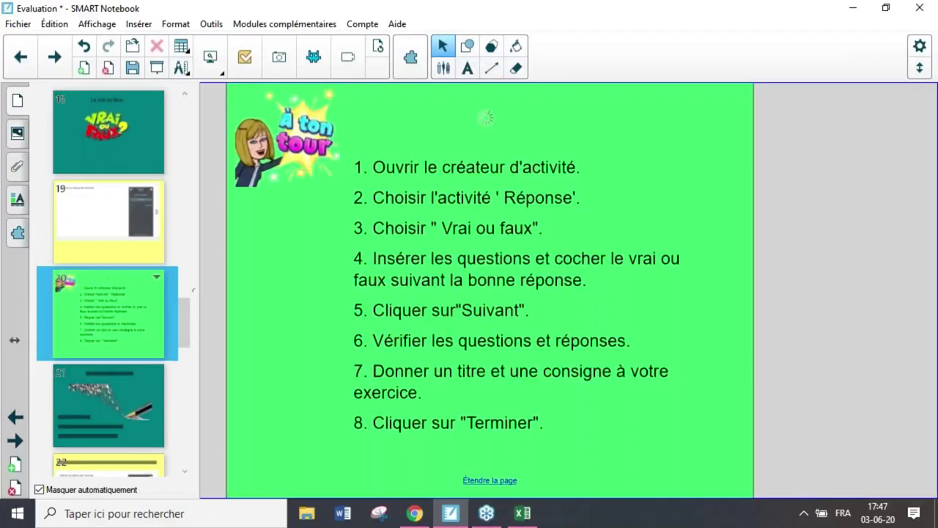
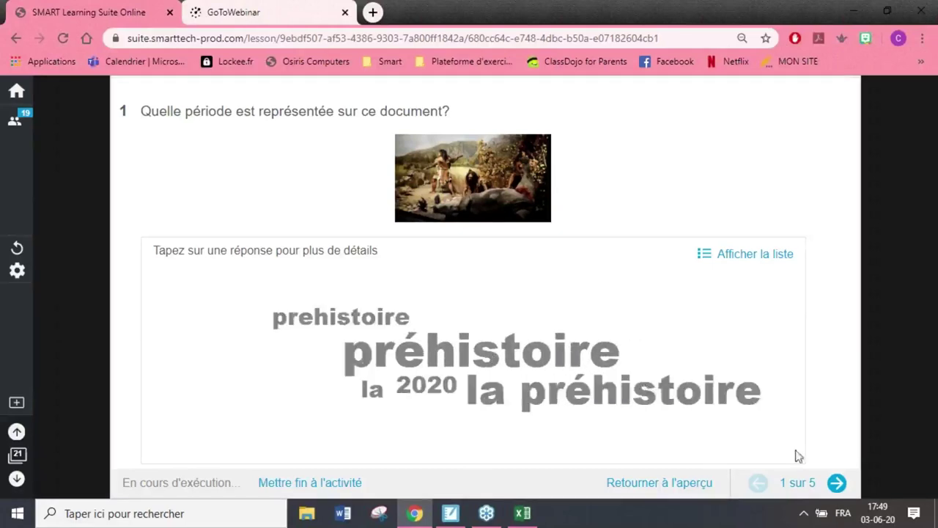
In SMART Learning Suite Online in Chrome, examine the students' answers to the five historical-period questions as word clouds and lists
left_click(837, 483)
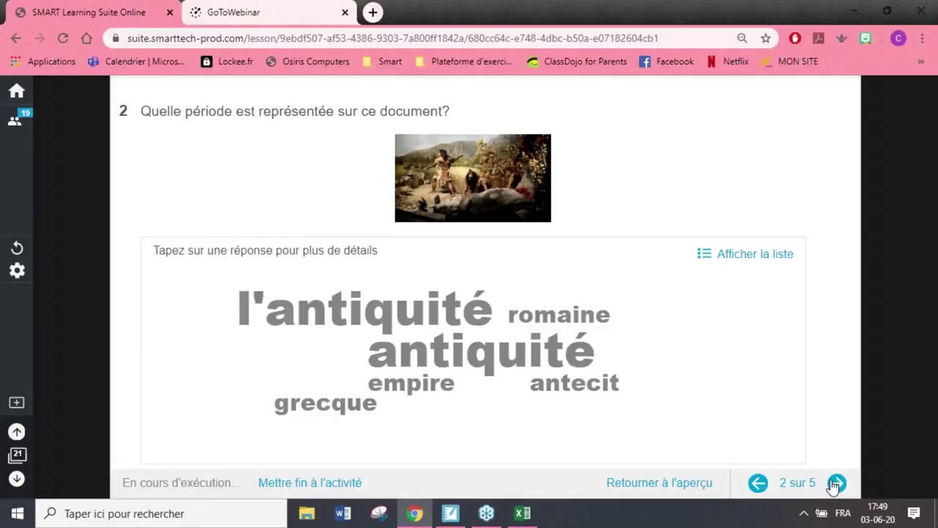
left_click(836, 484)
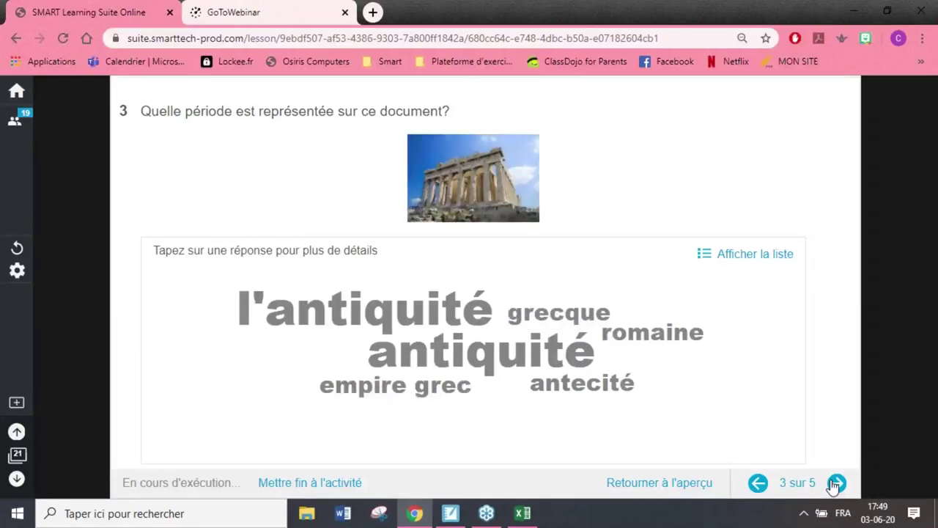
left_click(763, 257)
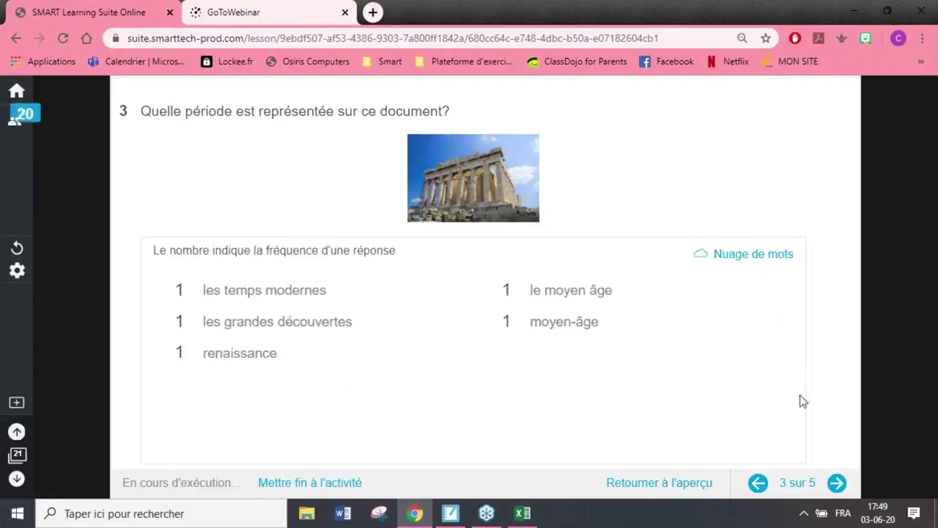
left_click(837, 483)
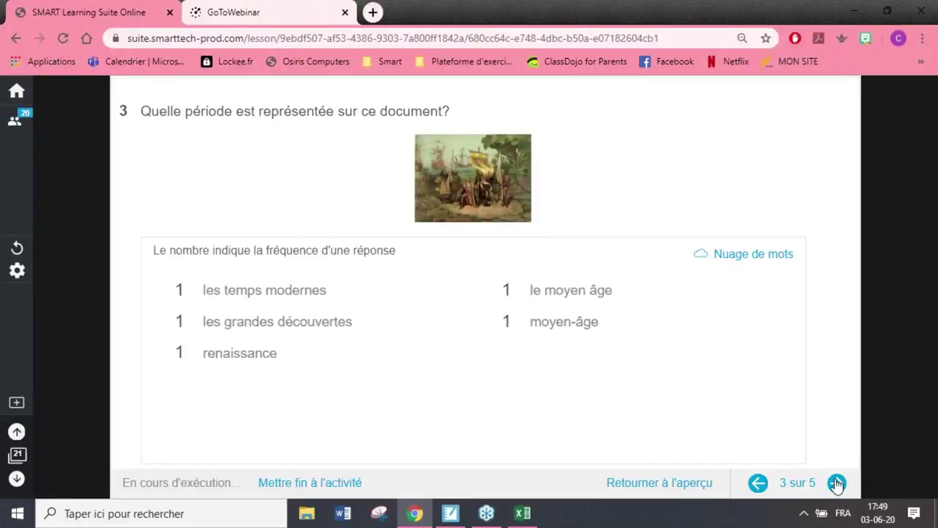
left_click(837, 483)
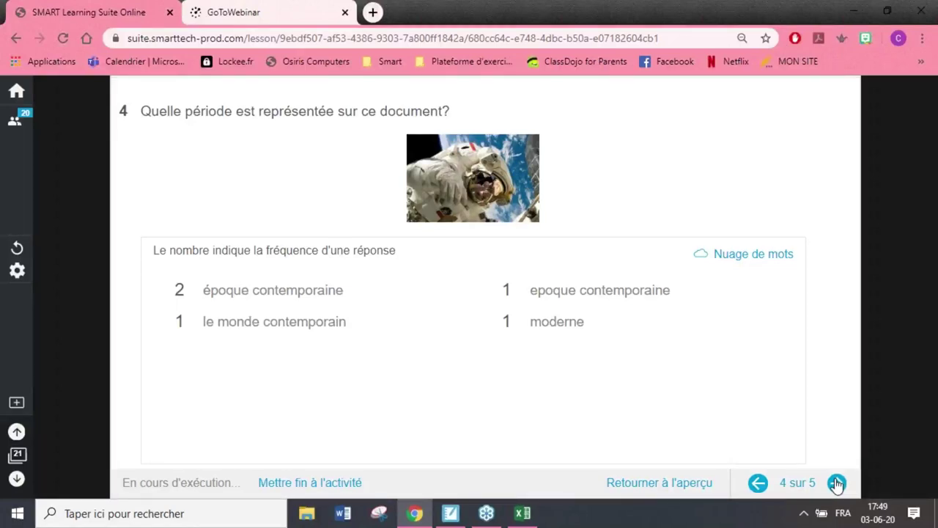
left_click(836, 483)
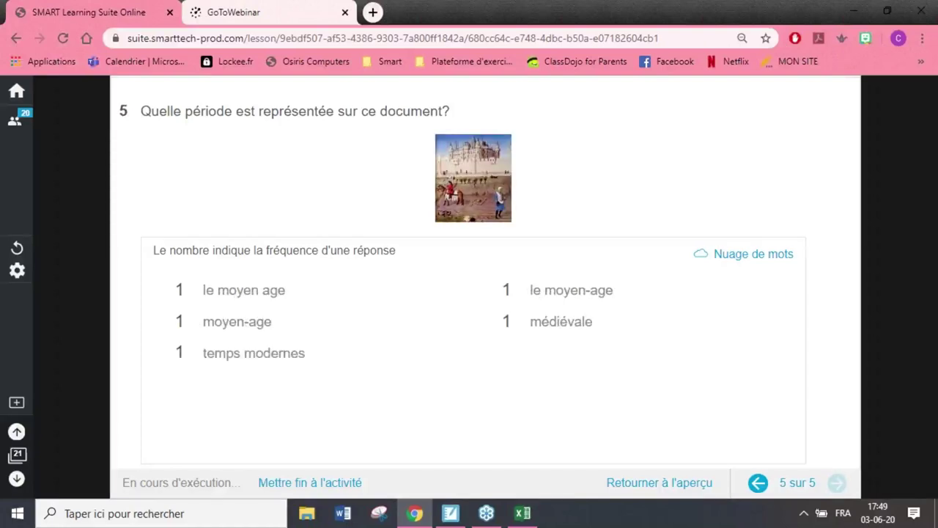
left_click(765, 254)
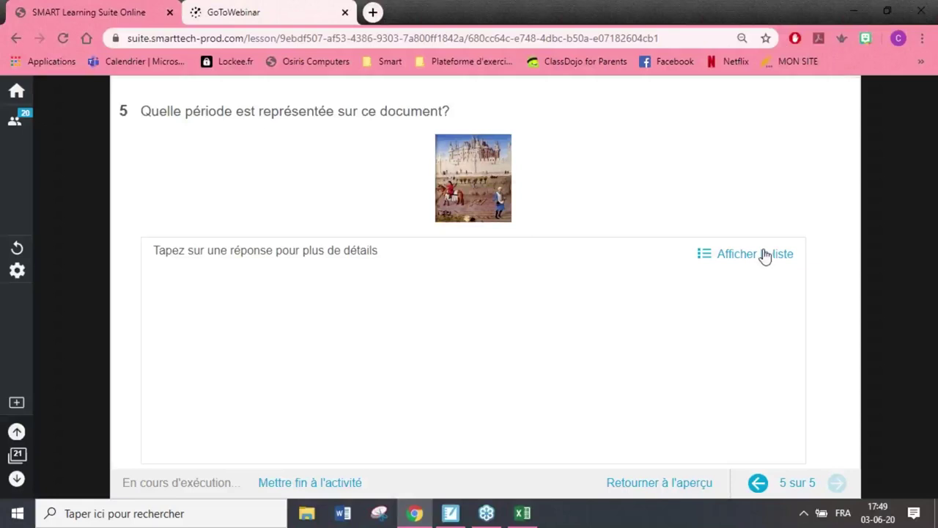
left_click(758, 483)
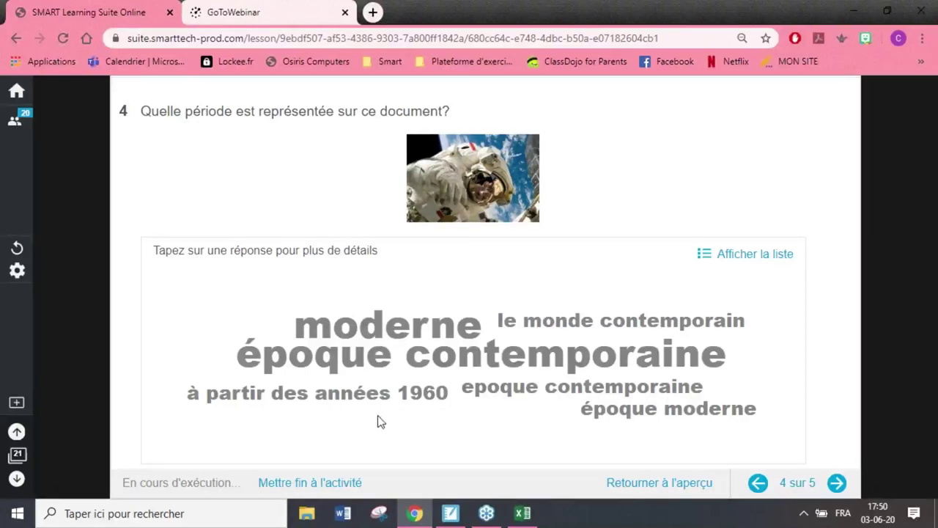
End the running historical-period activity and look through the students' progress list
left_click(354, 484)
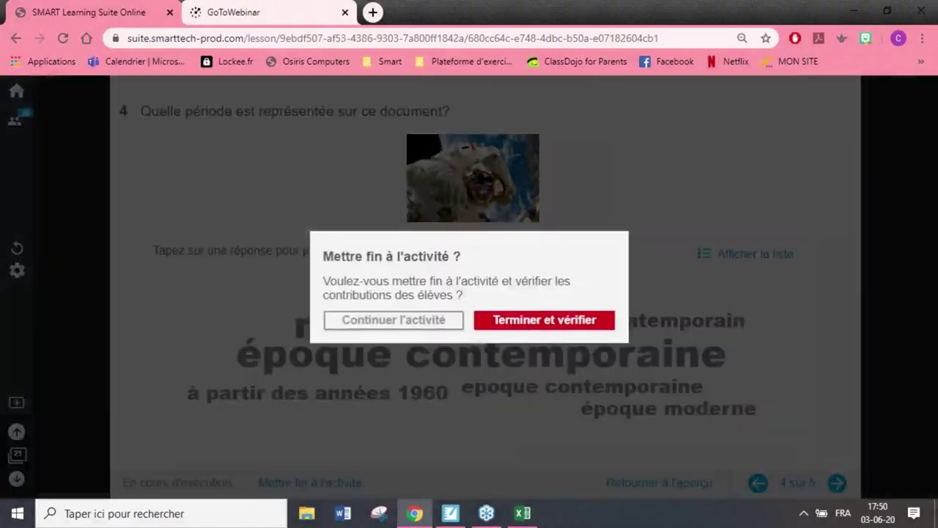
left_click(509, 329)
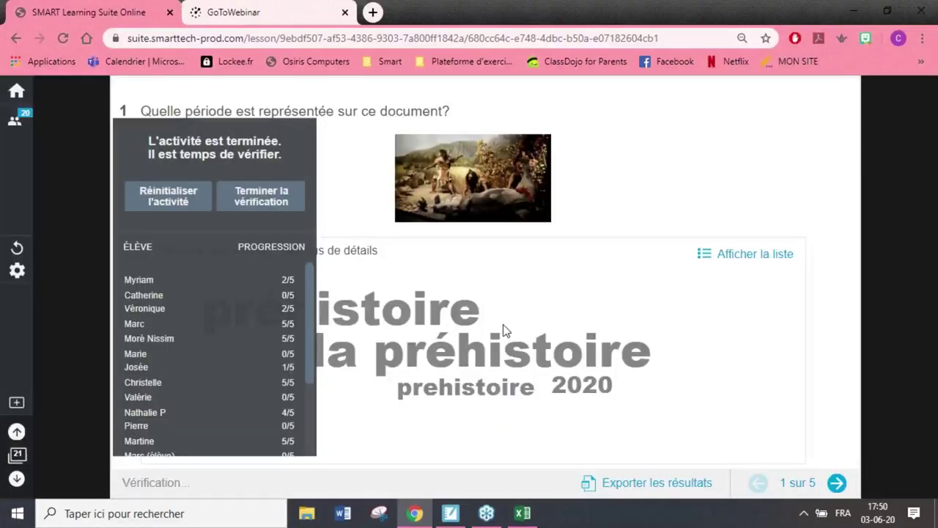
scroll(270, 292, "down", 3)
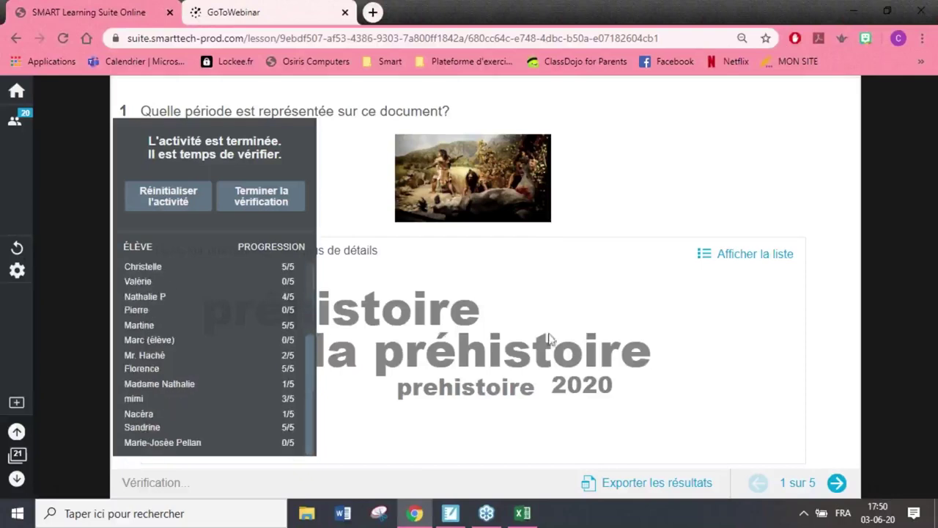
Export the historical-period activity's results and advance the lesson to page 22
left_click(629, 483)
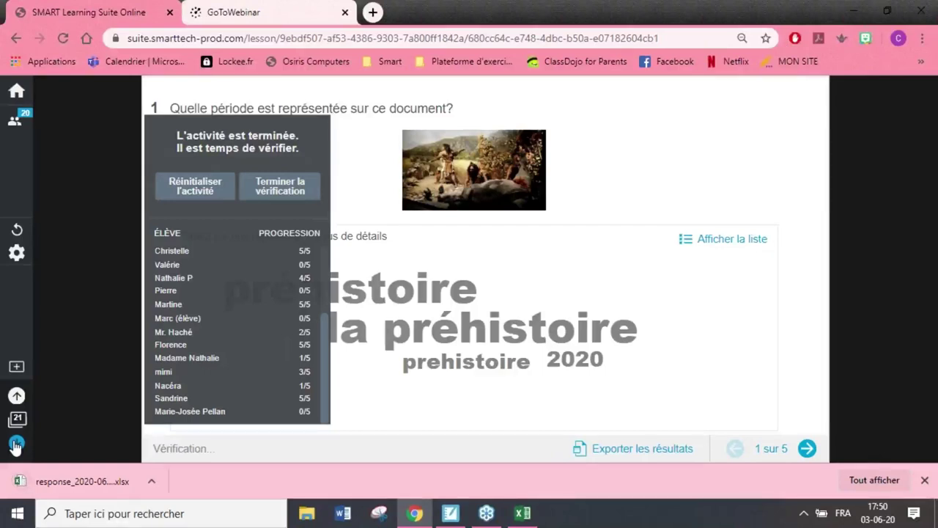
left_click(16, 443)
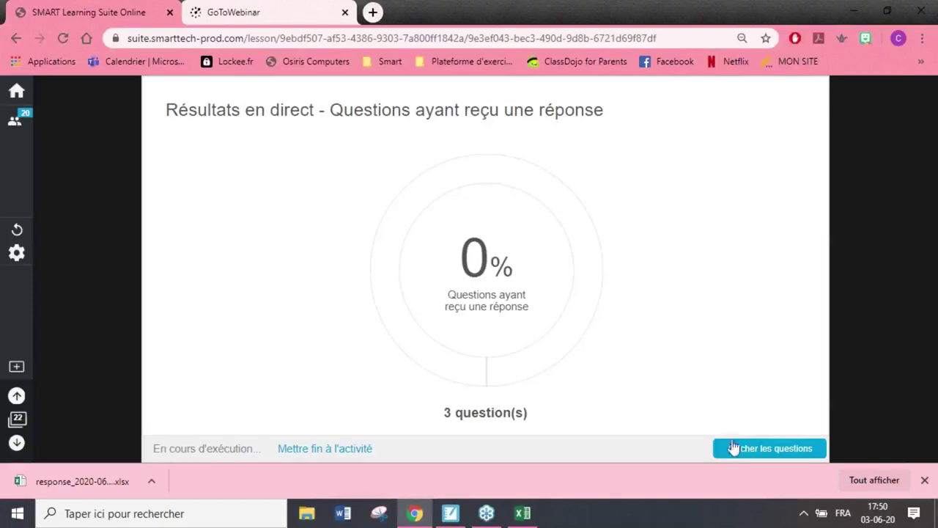
Display the running digestive-system activity's questions and examine the students' word-cloud answers for organs 5, 6 and 4
left_click(734, 448)
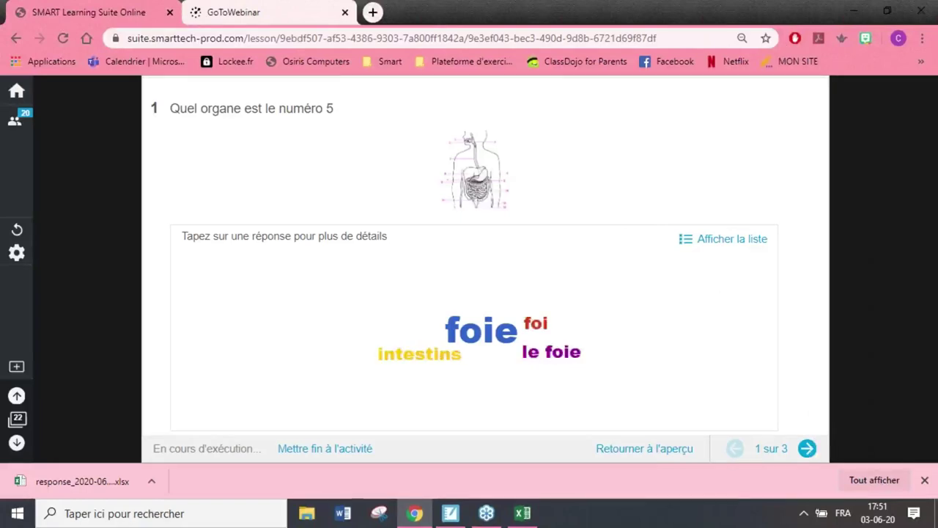
left_click(807, 448)
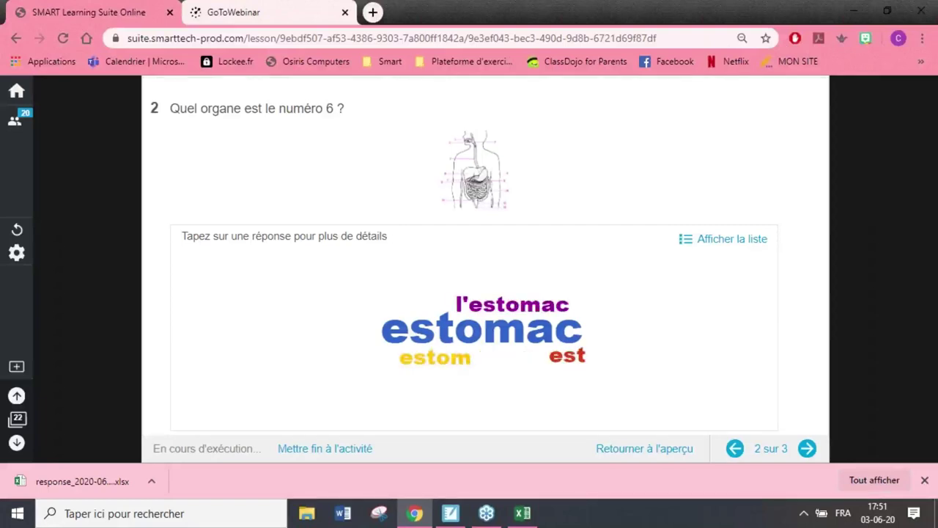
key("Right")
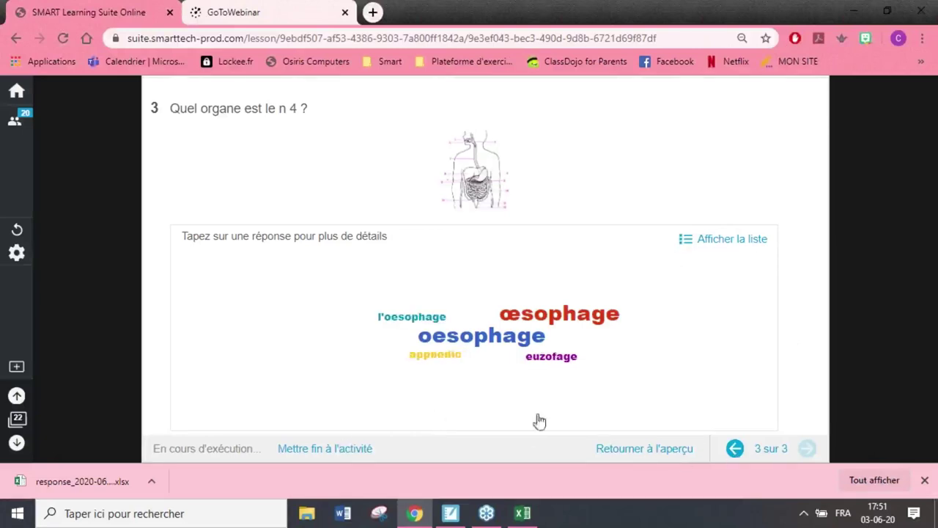
End the running digestive-system activity and export its results
left_click(315, 450)
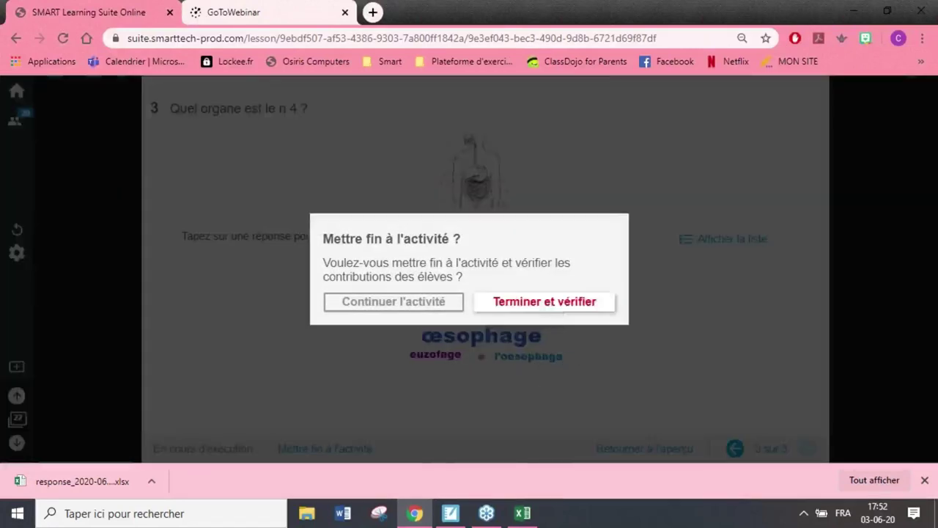
left_click(545, 301)
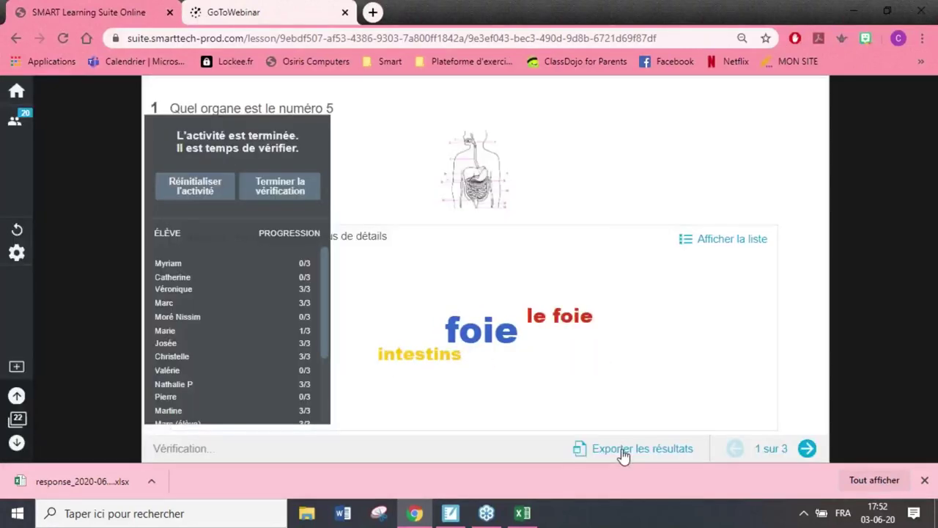
left_click(622, 453)
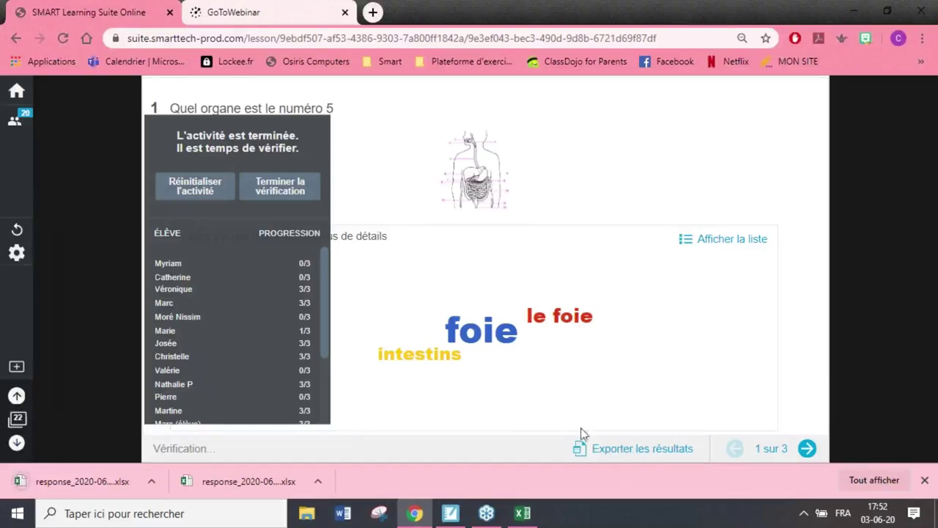
Open both exported response workbooks in Excel and examine the historical-period results in response_2020-06-03_1750
left_click(278, 484)
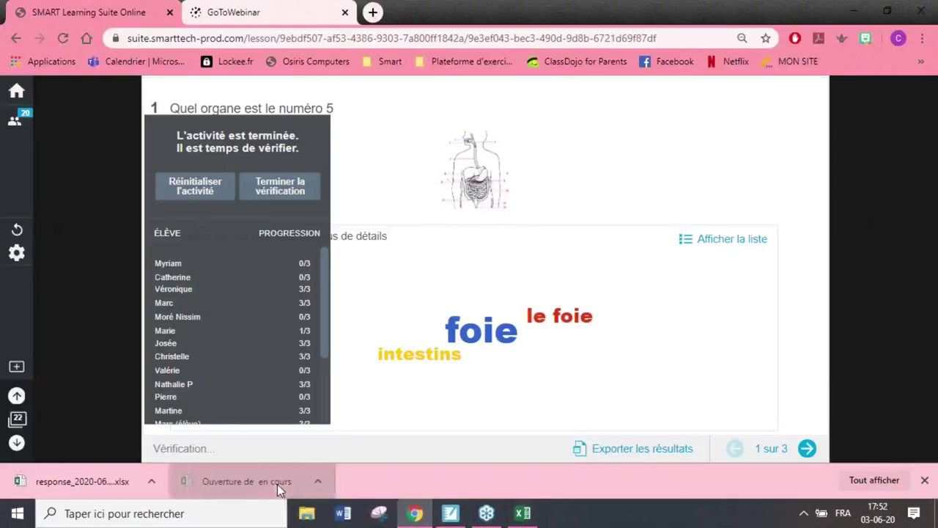
left_click(105, 479)
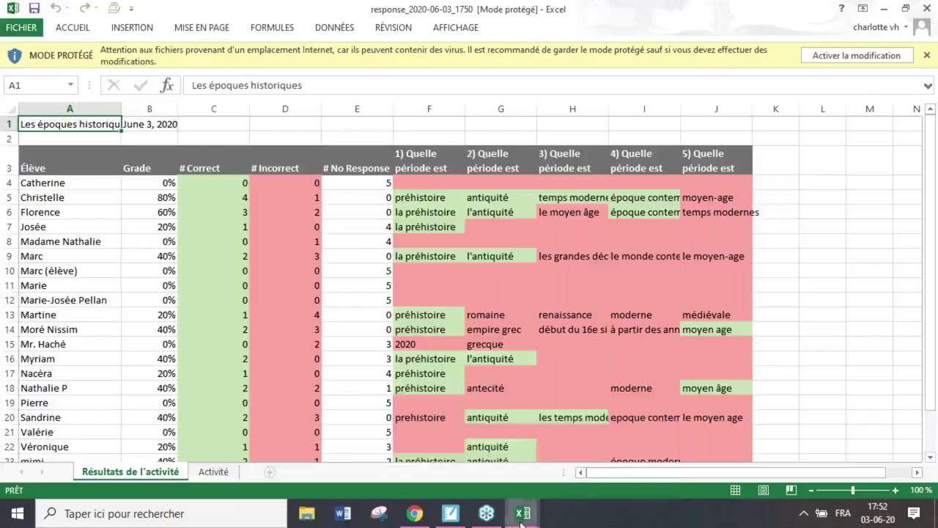
mouse_move(522, 521)
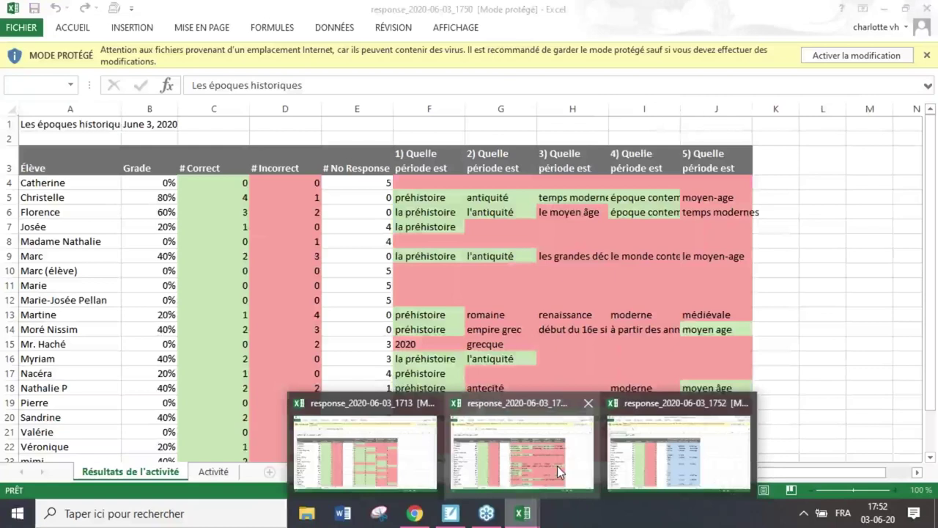
left_click(557, 466)
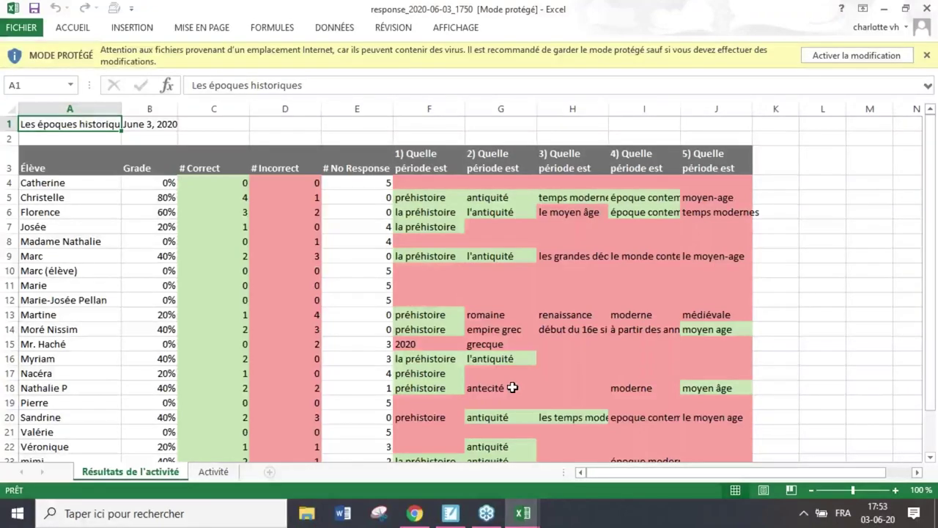
Switch to the workbook response_2020-06-03_1752 and examine the organ answers, including the three in row 5
mouse_move(514, 520)
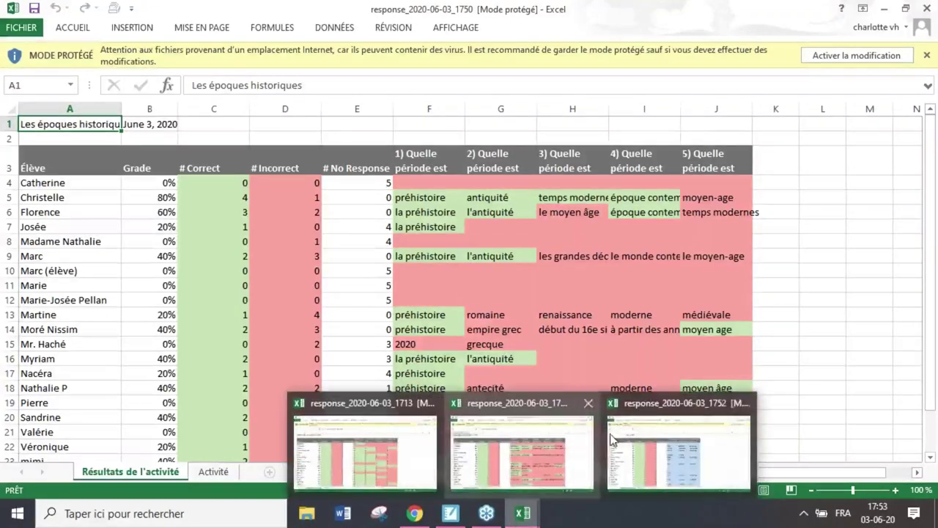
left_click(668, 437)
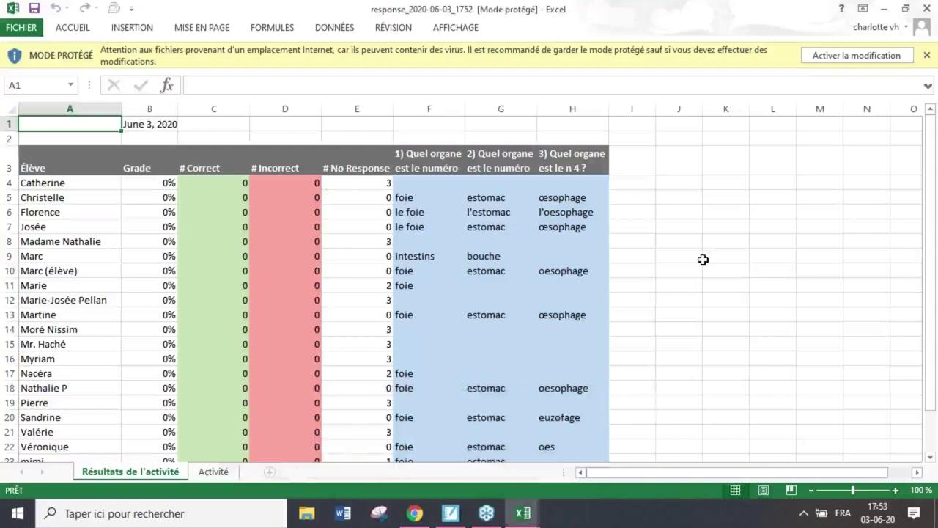
scroll(668, 278, "down", 2)
scroll(670, 279, "up", 2)
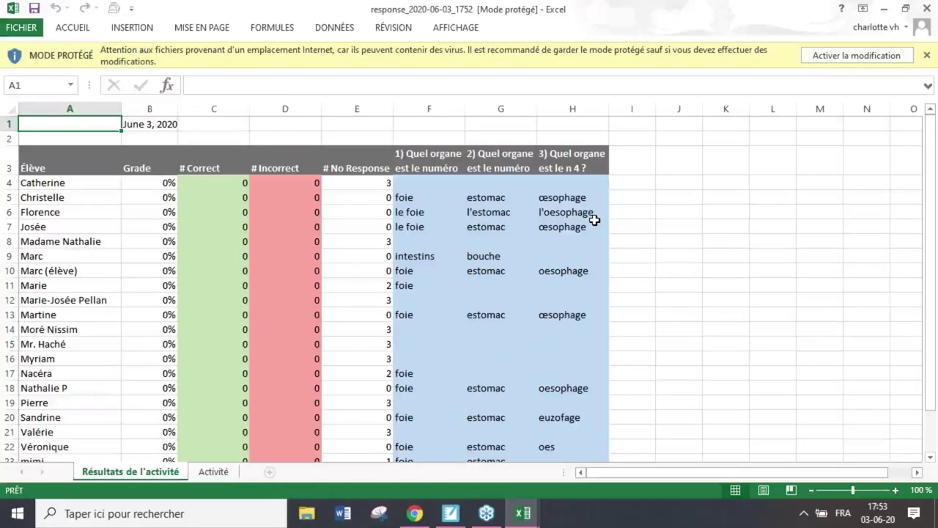
left_click(9, 198)
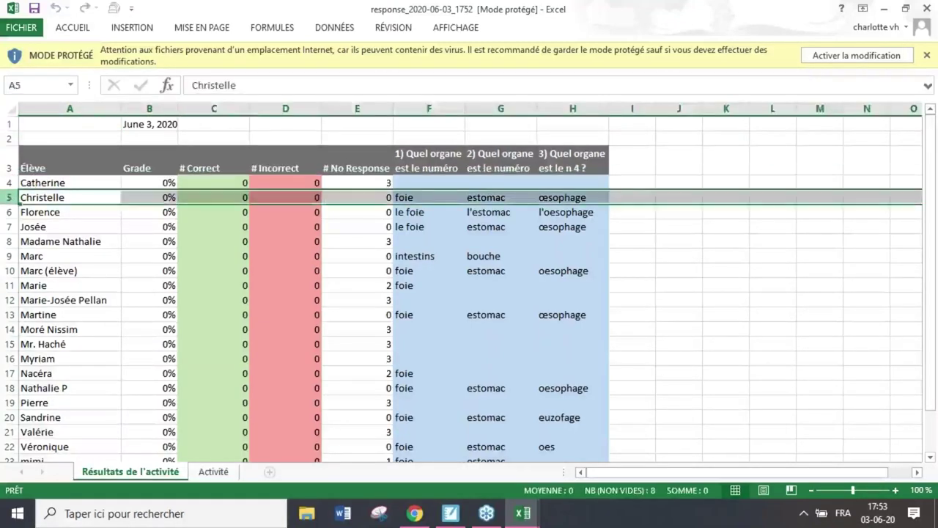
left_click(430, 198)
key("Right")
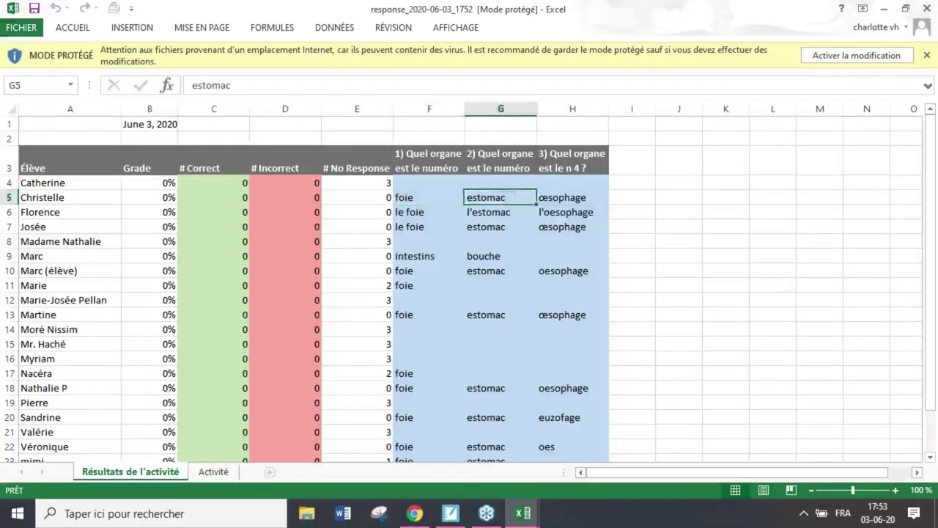
left_click(572, 193)
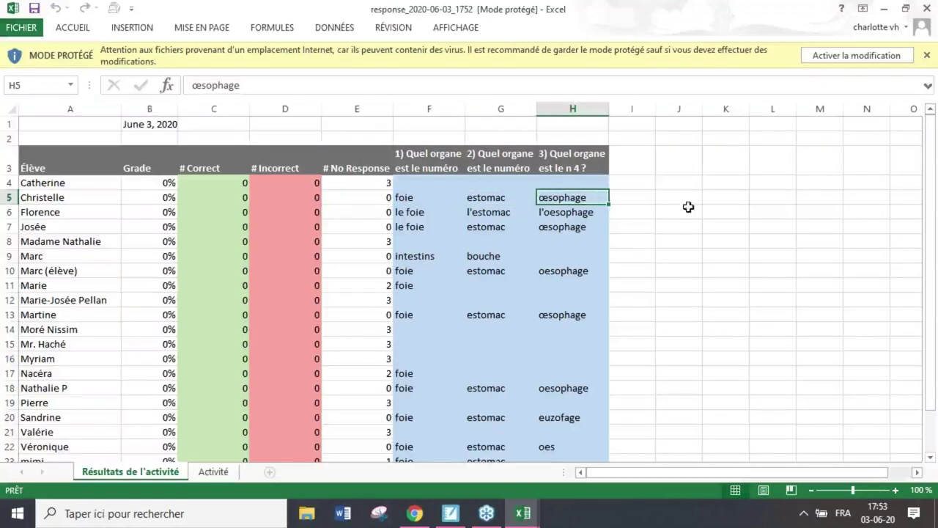
Enable editing in the protected workbook and insert a blank row above row 5
right_click(6, 200)
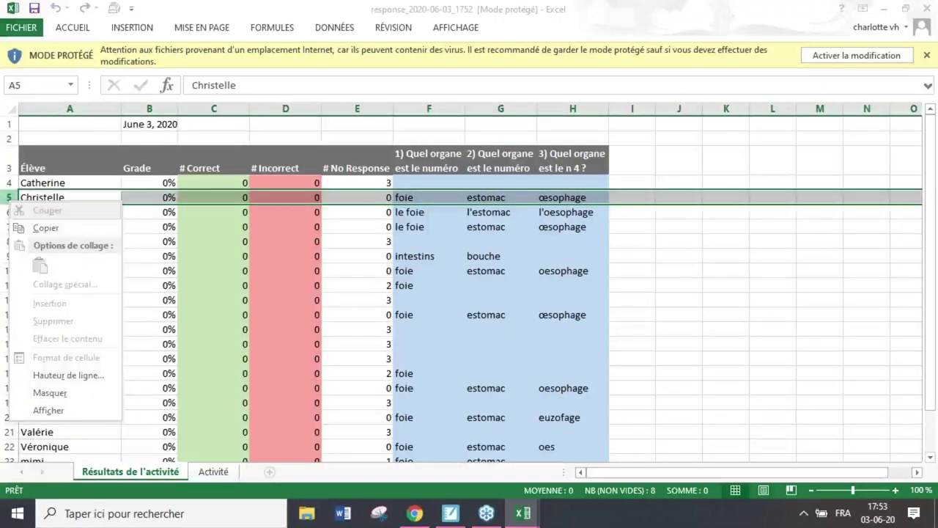
left_click(717, 269)
left_click(855, 56)
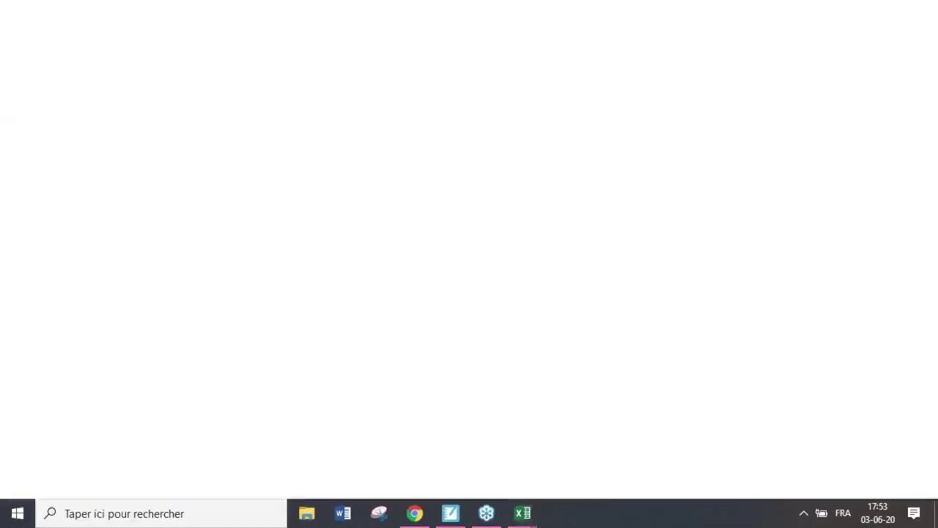
right_click(7, 234)
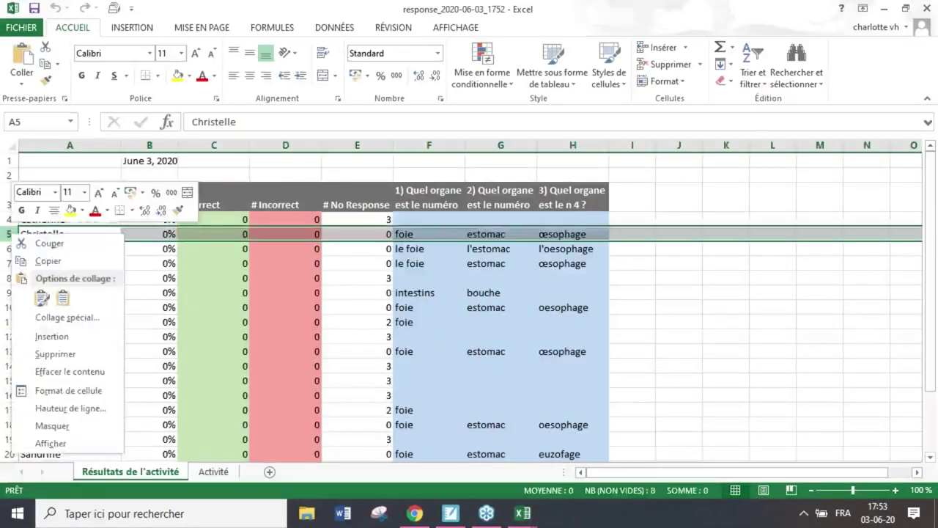
left_click(51, 336)
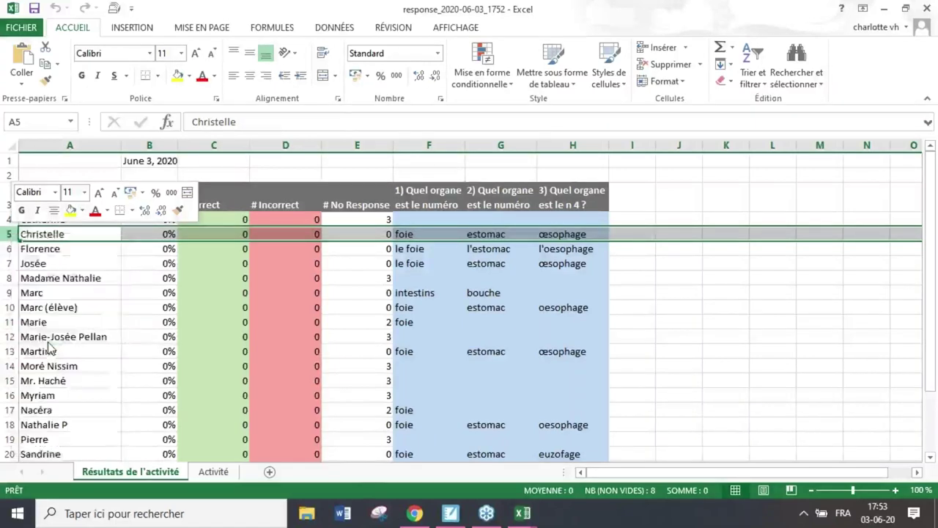
Enter a score of 1 for each of the three organ questions in cells F5, G5 and H5
left_click(406, 253)
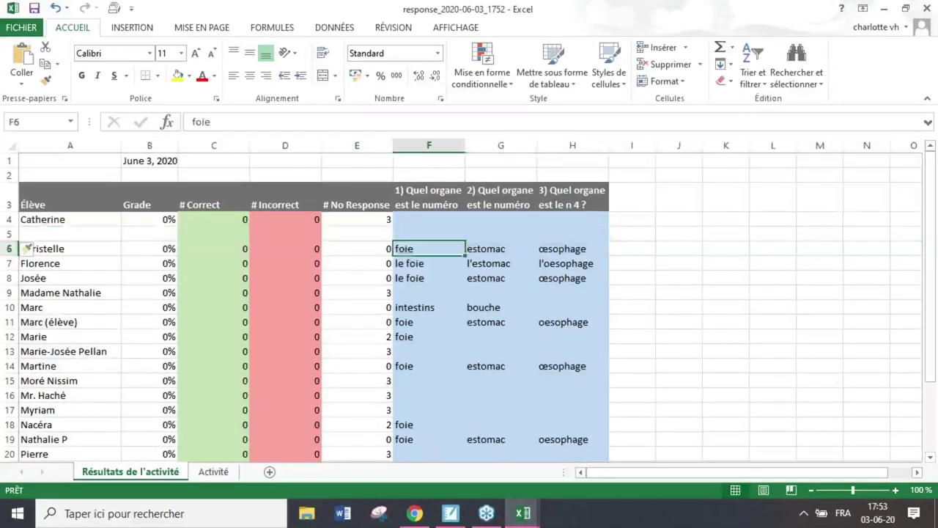
left_click(409, 234)
type("1")
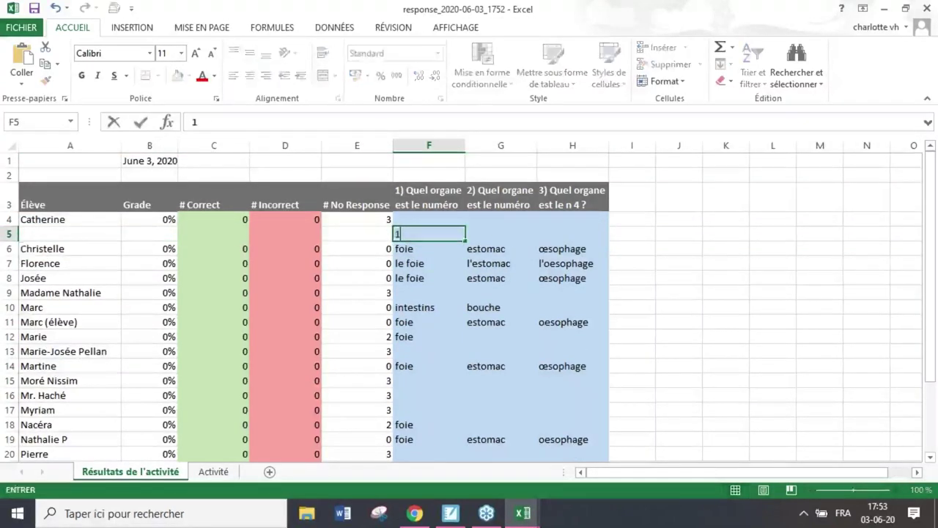
key("Tab")
type("1")
key("Tab")
type("1")
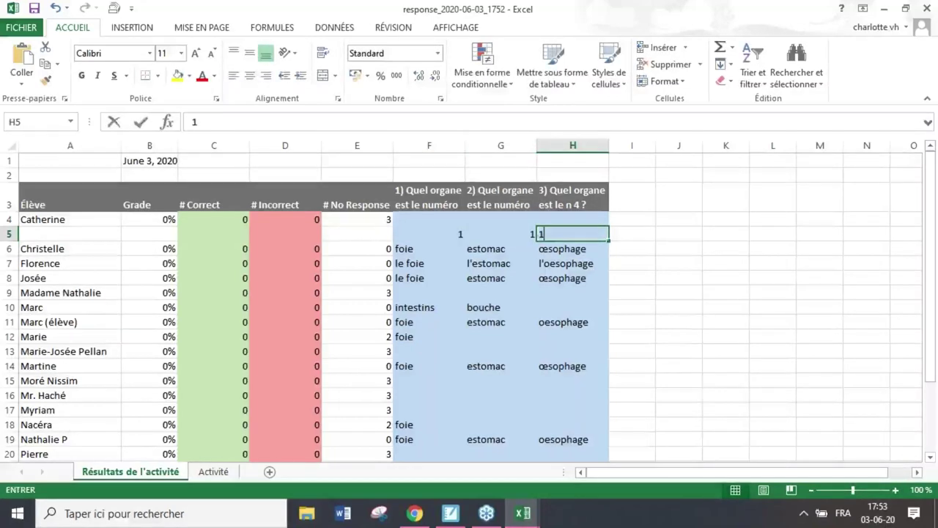
key("Tab")
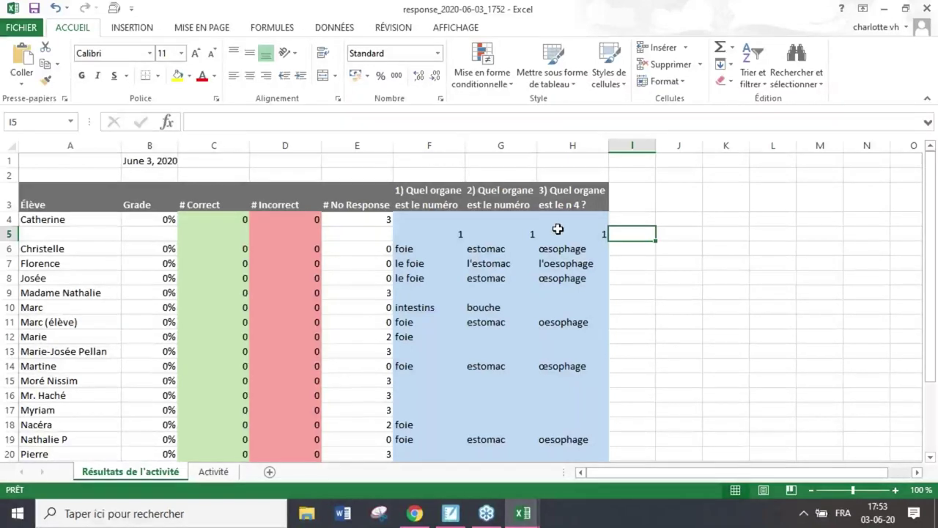
Examine the spelling variants in the third question's answers, such as "l'oesophage" and "euzofage"
left_click(562, 263)
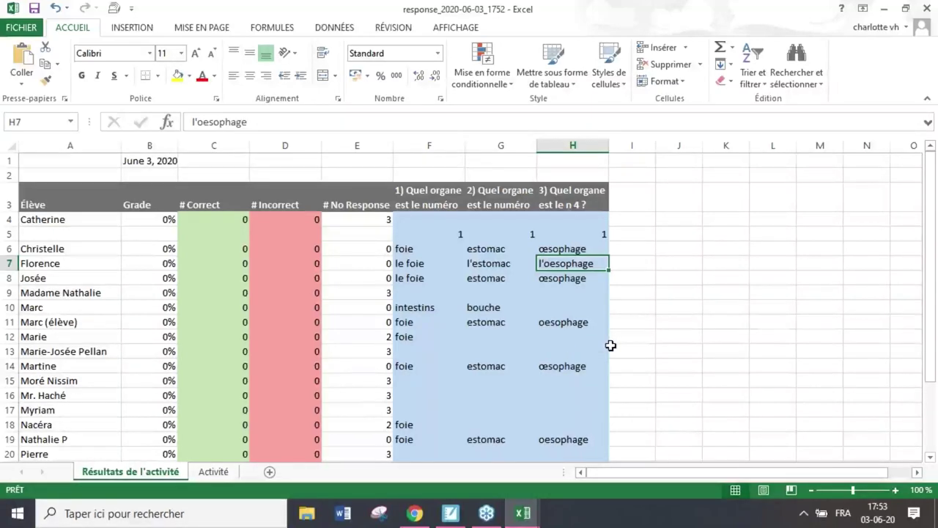
scroll(455, 329, "down", 2)
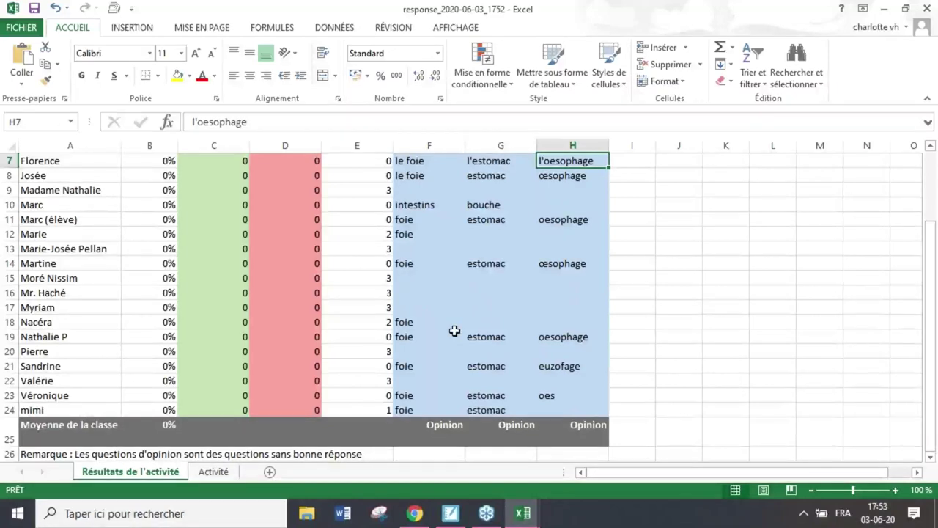
left_click(555, 371)
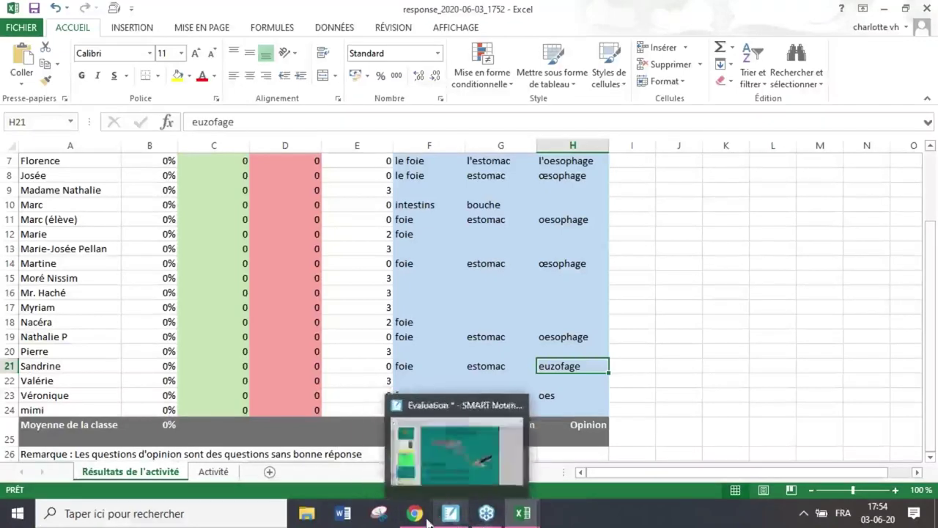
Switch to SMART Notebook and add a blank page after page 23, "Réponses courtes libres"
left_click(451, 513)
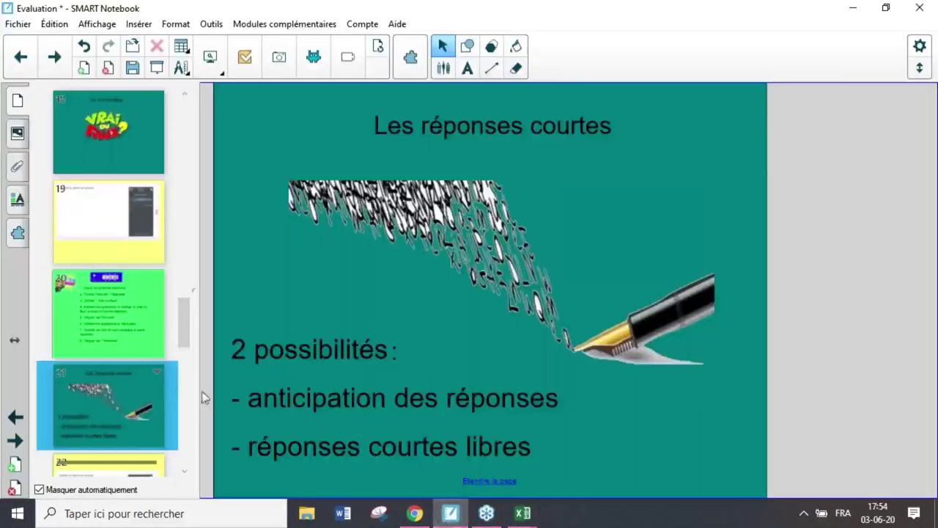
scroll(170, 385, "down", 2)
scroll(71, 342, "down", 2)
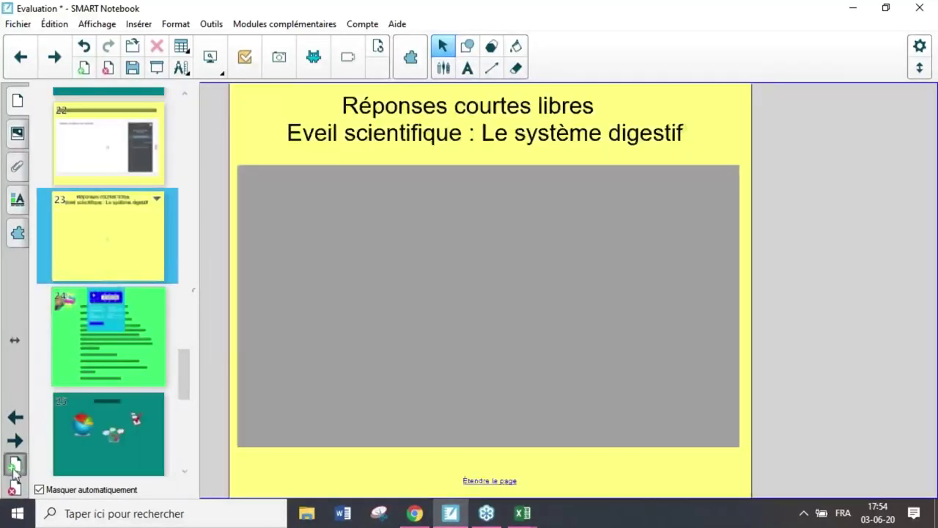
left_click(14, 464)
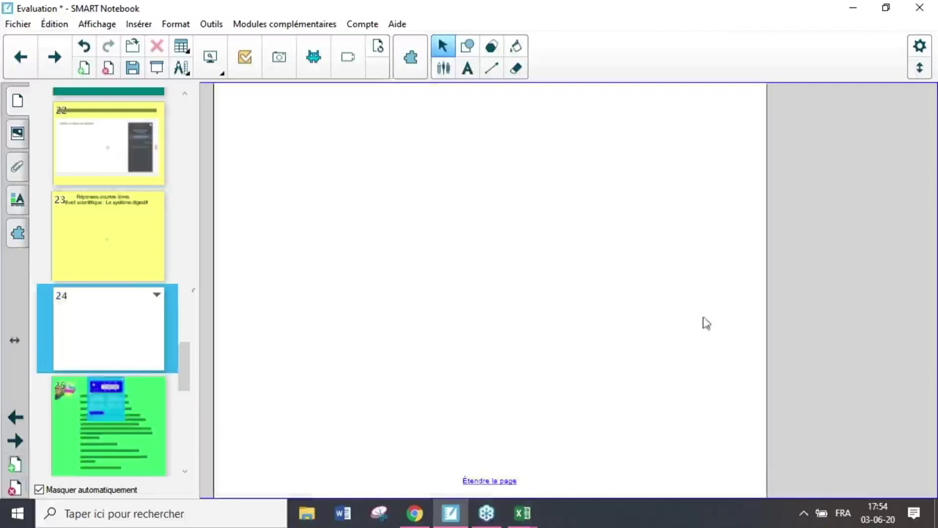
Start a Réponse activity on page 24 with a Réponse courte question that accepts up to four predefined correct answers
left_click(317, 65)
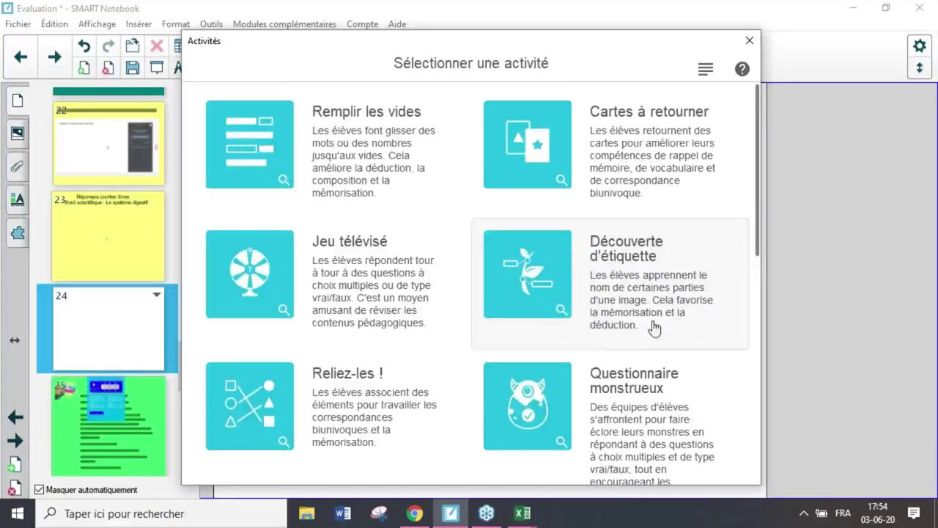
scroll(655, 342, "down", 2)
scroll(654, 343, "down", 3)
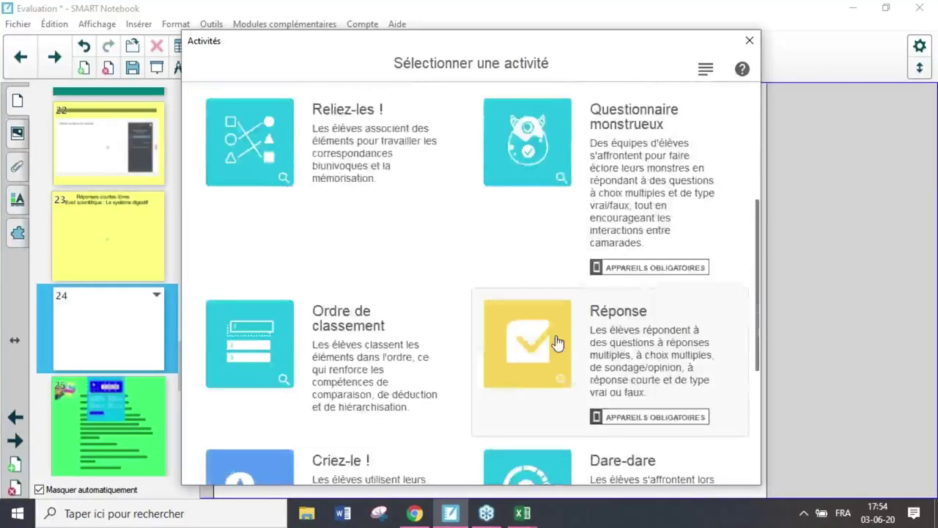
left_click(558, 343)
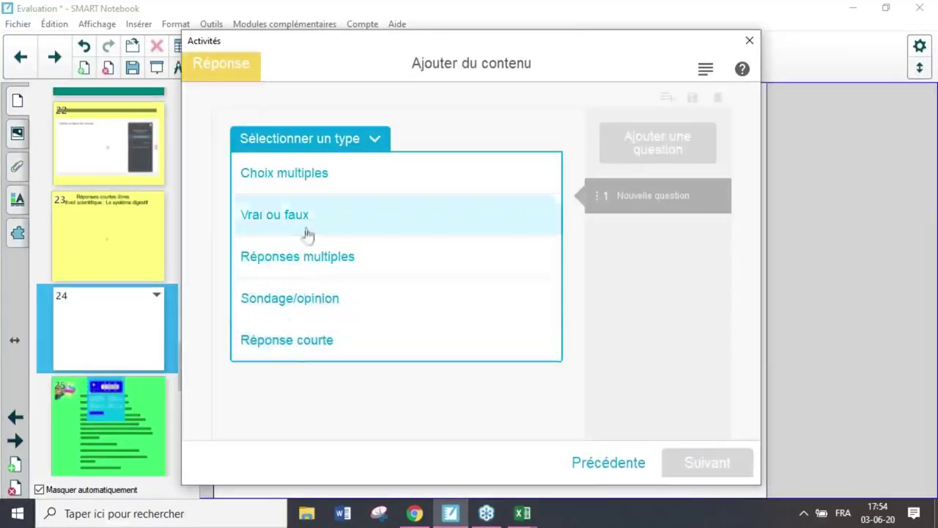
left_click(288, 352)
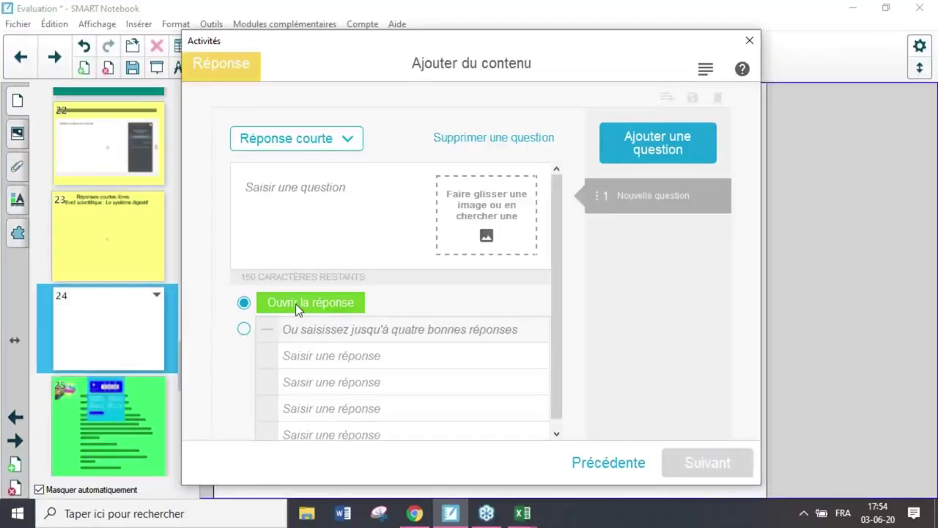
left_click(244, 328)
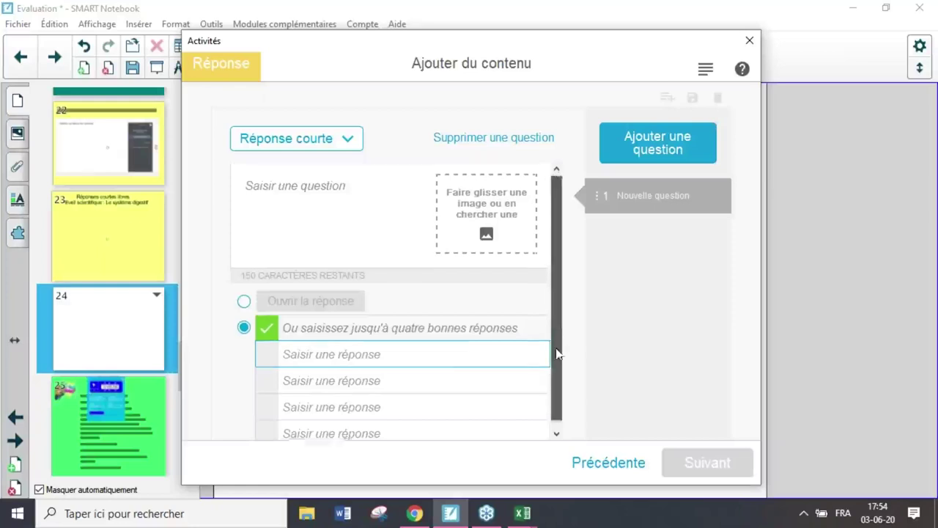
Go through the four predefined answer fields and enter "vhscdj;vv" as the sample question text
scroll(558, 351, "down", 1)
left_click(387, 378)
left_click(393, 401)
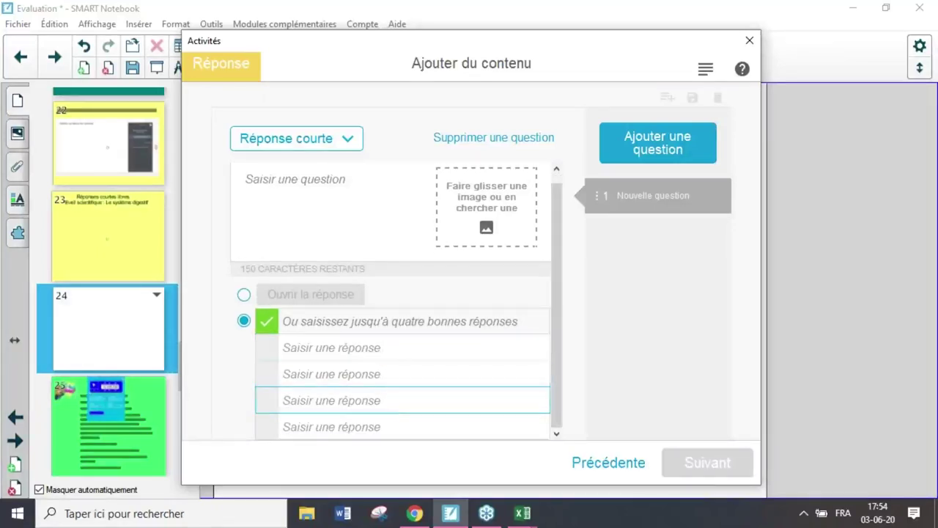
left_click(394, 419)
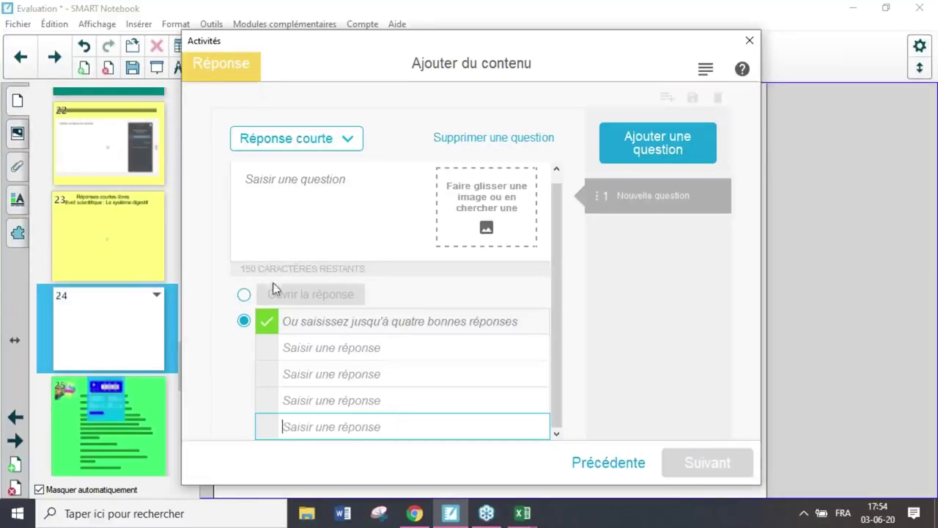
left_click(308, 198)
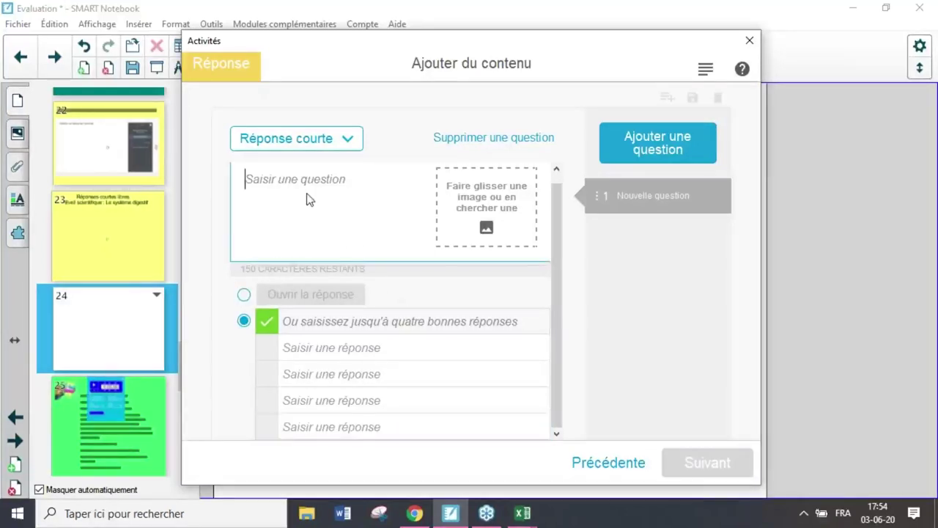
type("vhscdj;vv")
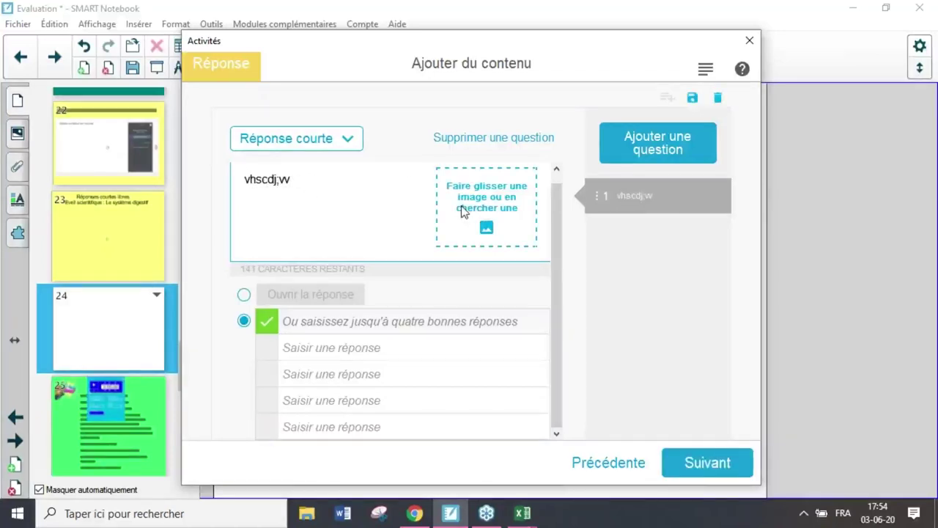
Try the open-answer option, go back to predefined answers, and close the activity editor without saving
left_click(244, 295)
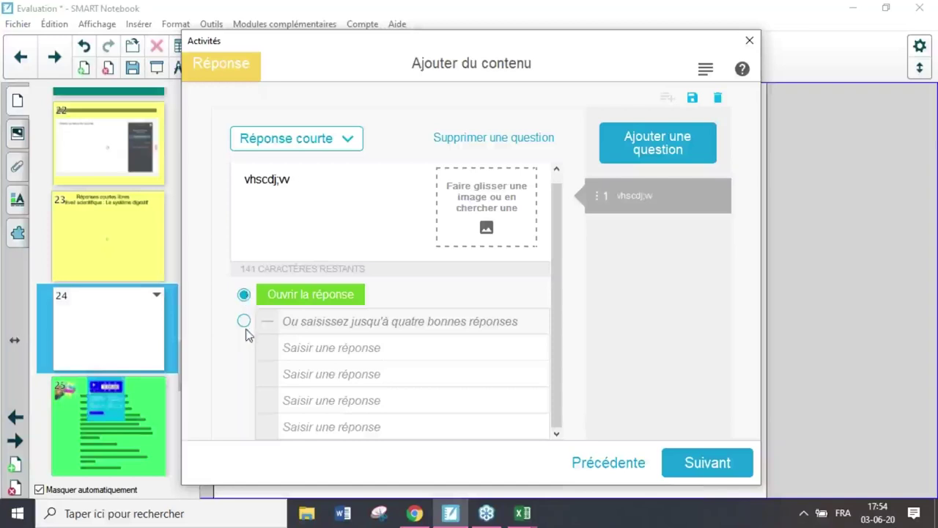
left_click(245, 321)
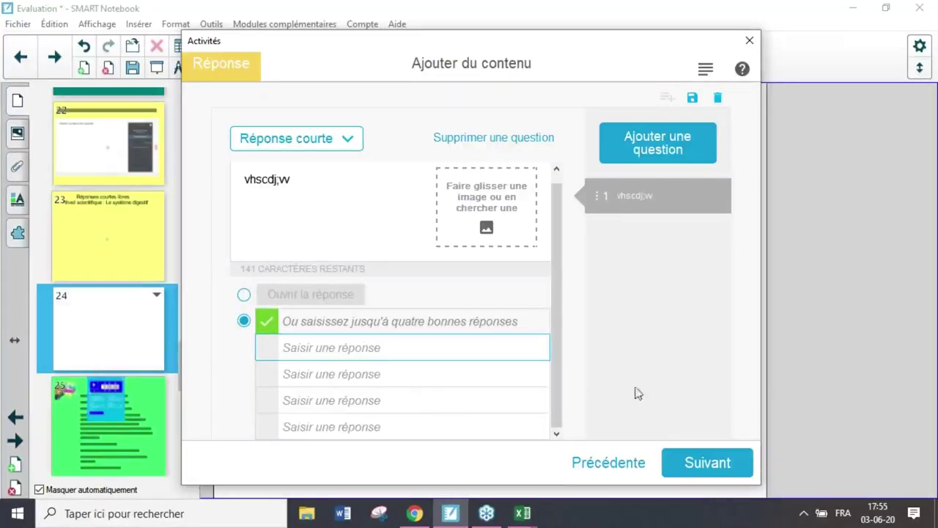
left_click(749, 41)
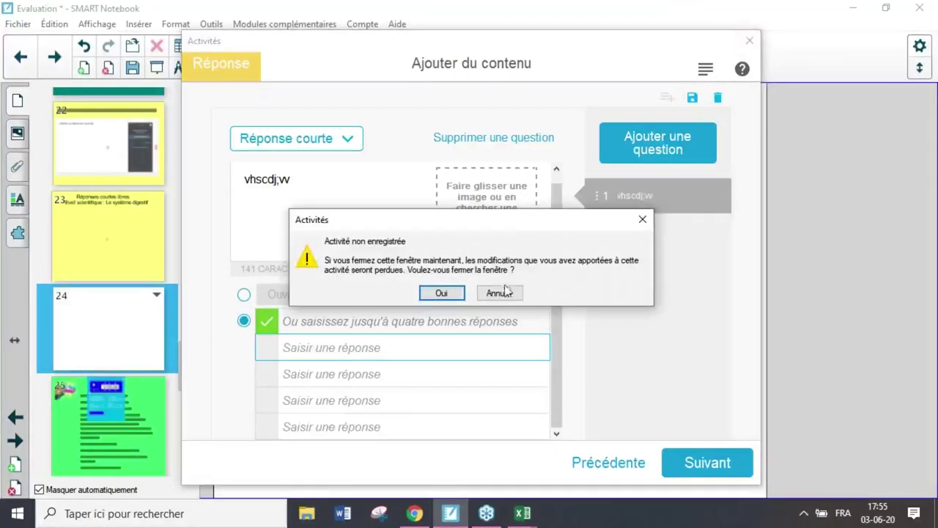
left_click(450, 294)
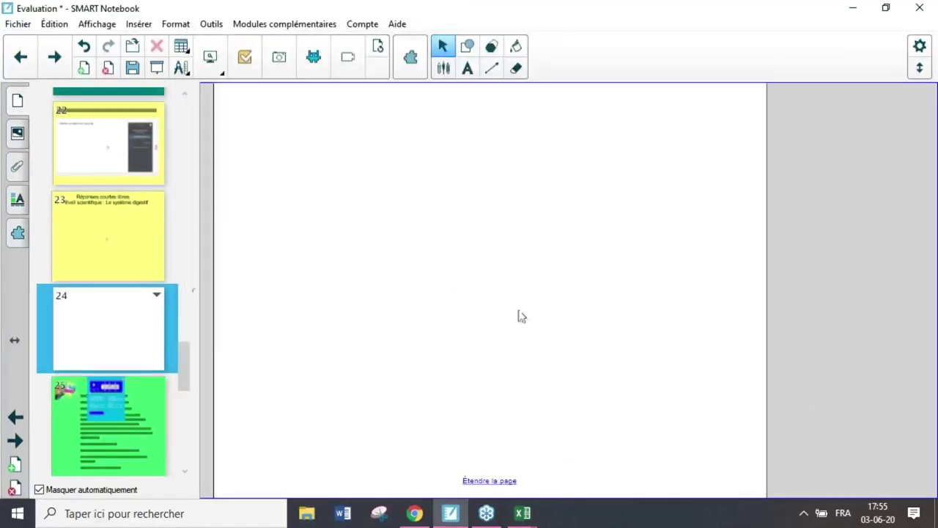
Switch to the online lesson in Chrome and advance from page 22 to the Réponse activity on page 25
left_click_drag(184, 360, 180, 420)
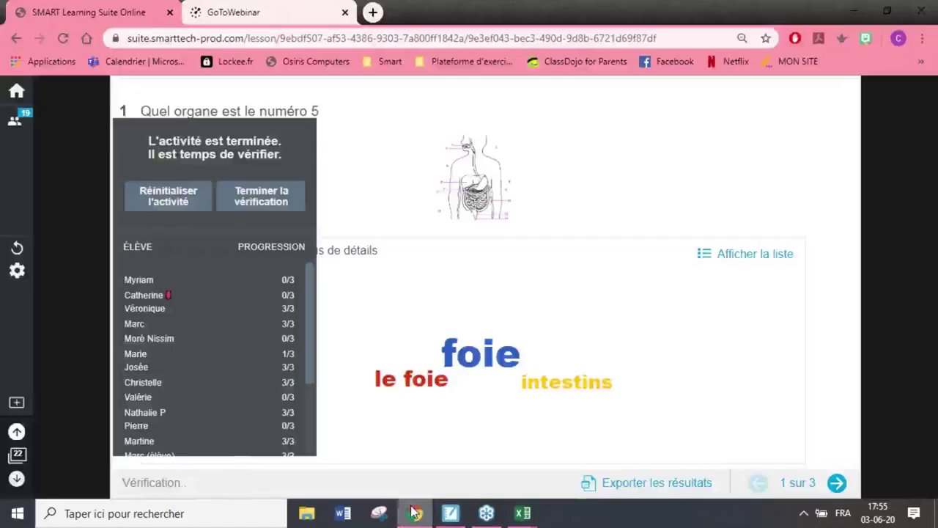
left_click(415, 513)
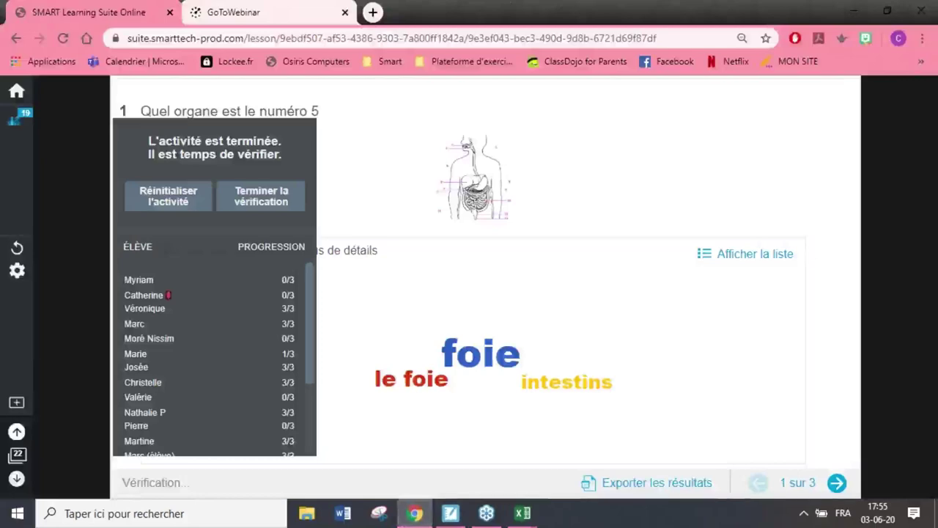
left_click(17, 478)
left_click(17, 478)
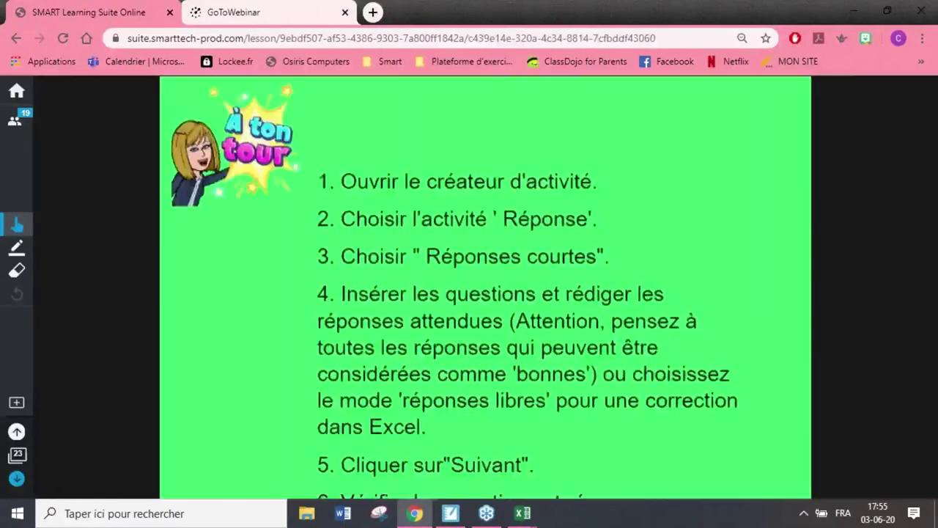
left_click(17, 478)
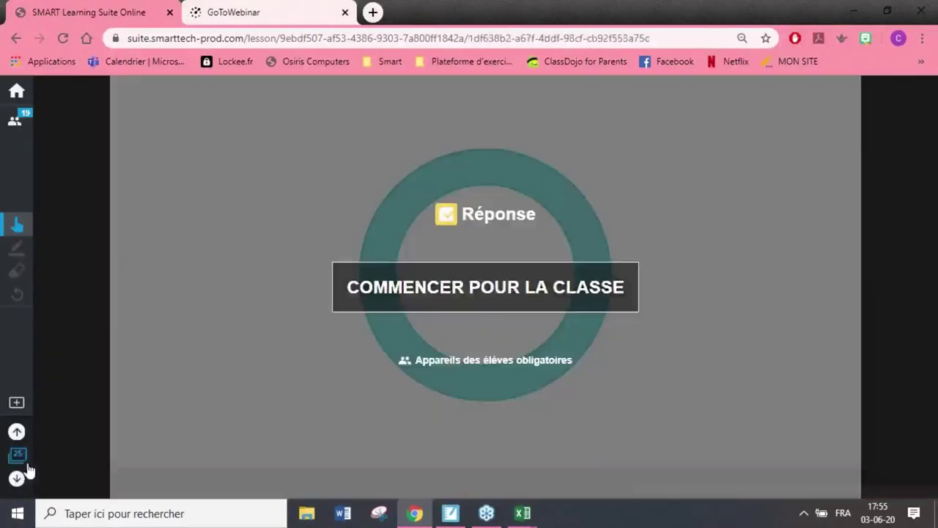
Start the page 25 Réponse activity for the class and display its first question
left_click(499, 290)
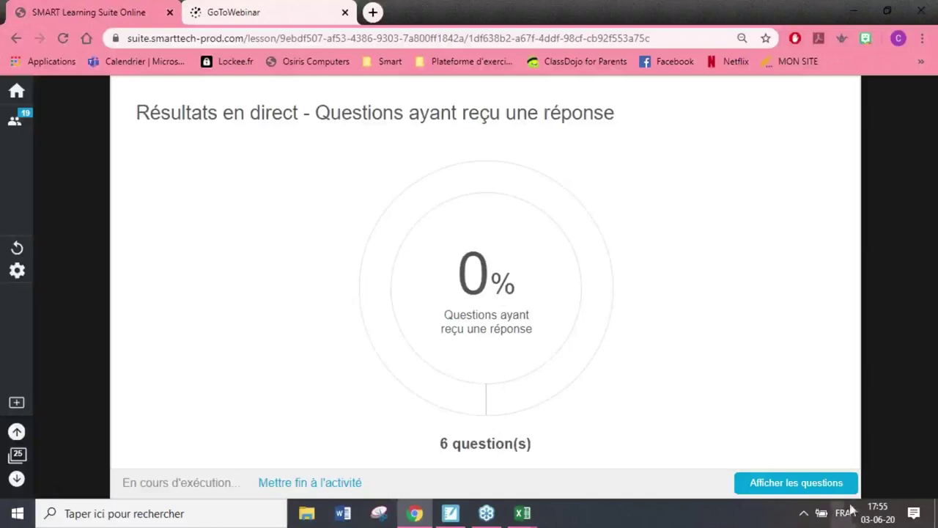
left_click(817, 489)
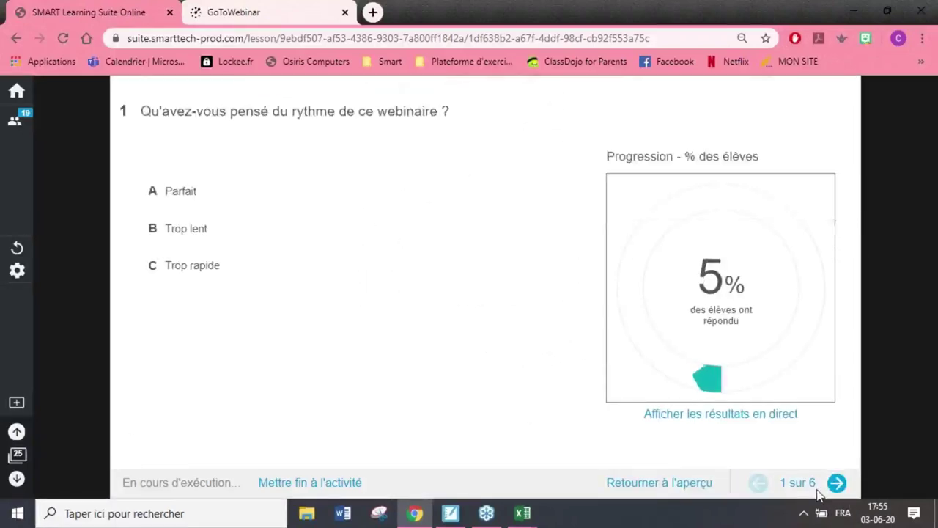